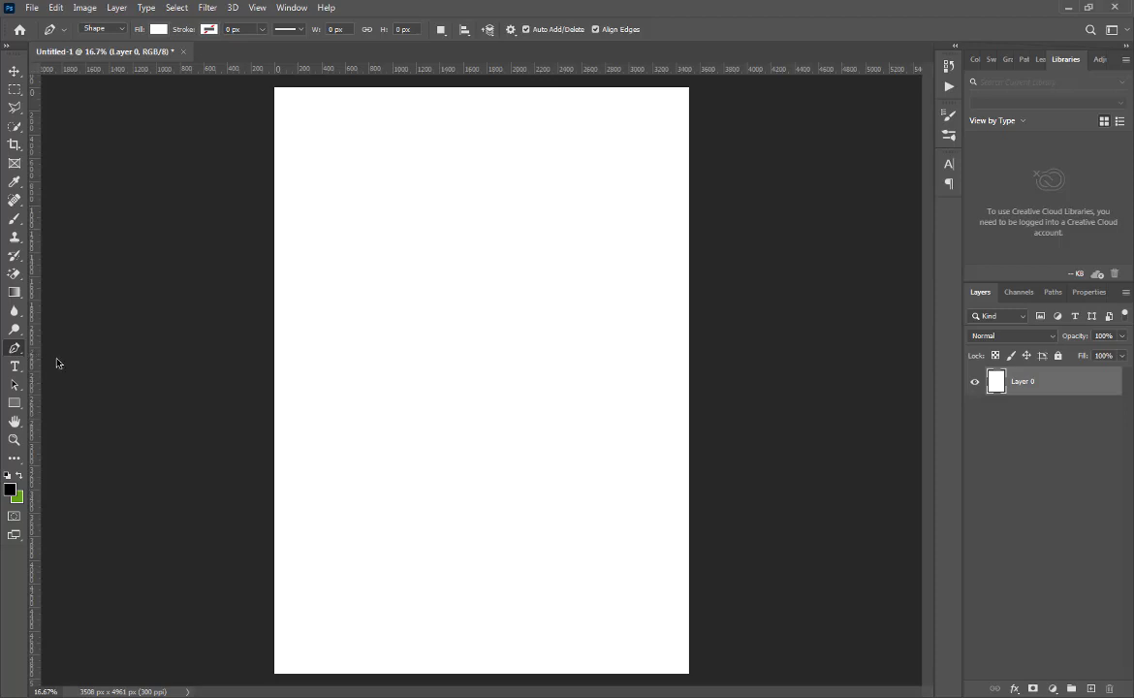
# - Draw a closed triangle about 1428 px wide and 1654 px high in the page's top-left corner with the Pen tool
pyautogui.rightClick(16, 348)
pyautogui.click(73, 361)
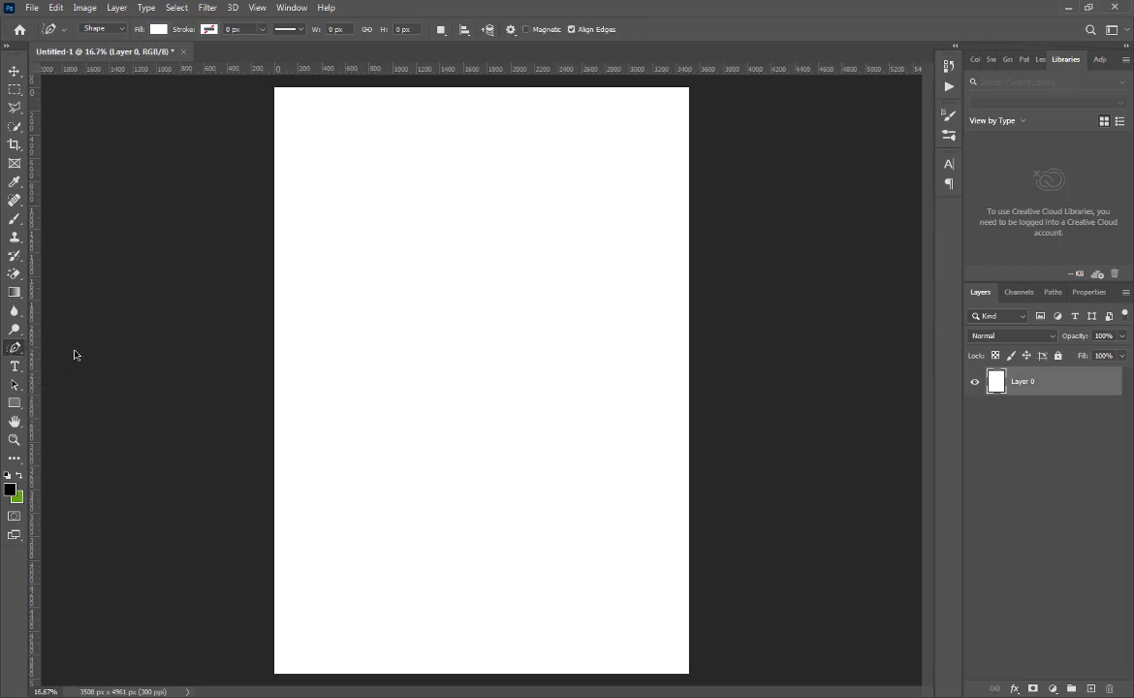
pyautogui.rightClick(16, 349)
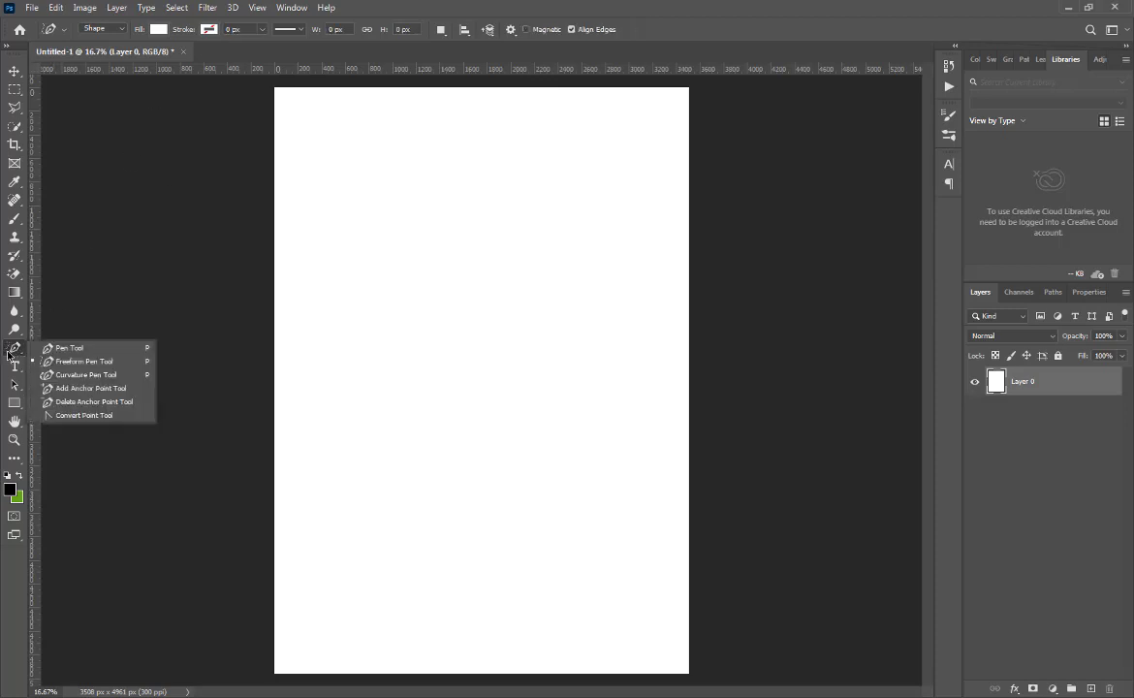
pyautogui.click(75, 351)
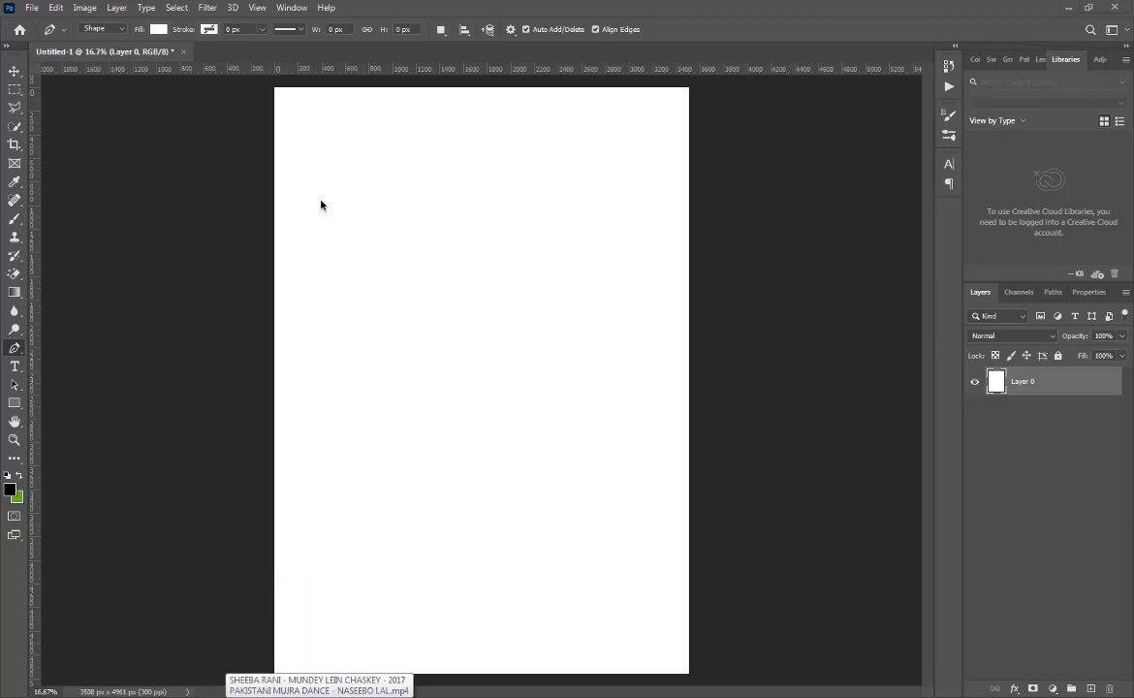
pyautogui.scroll(-2, 321, 206)
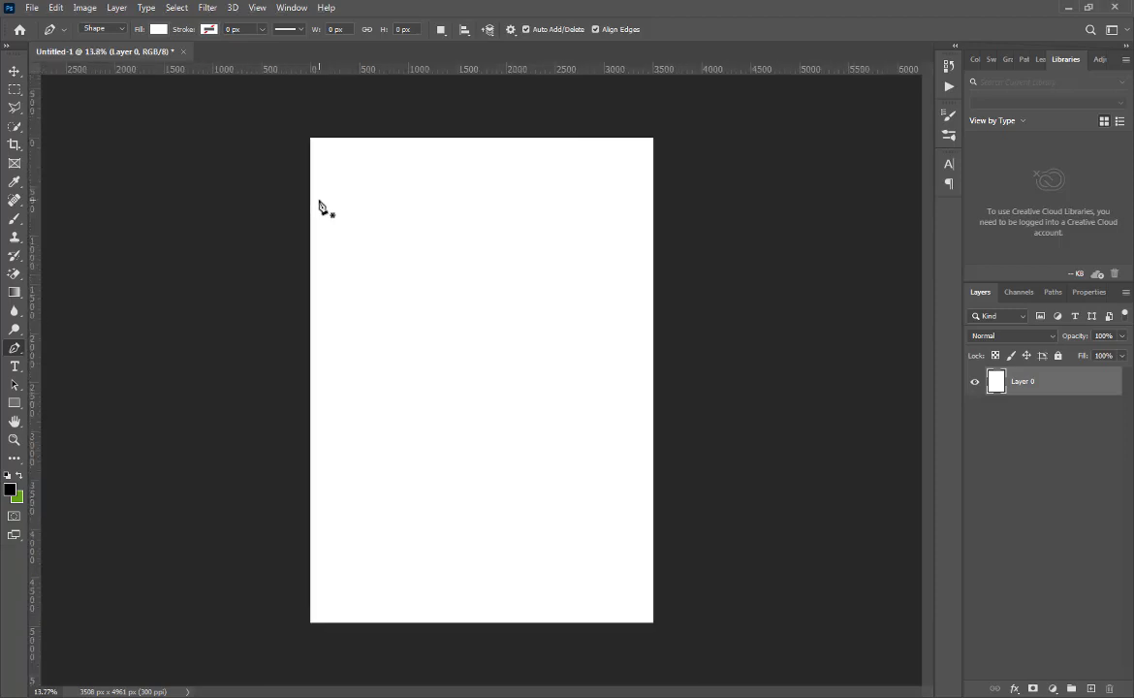
pyautogui.click(310, 135)
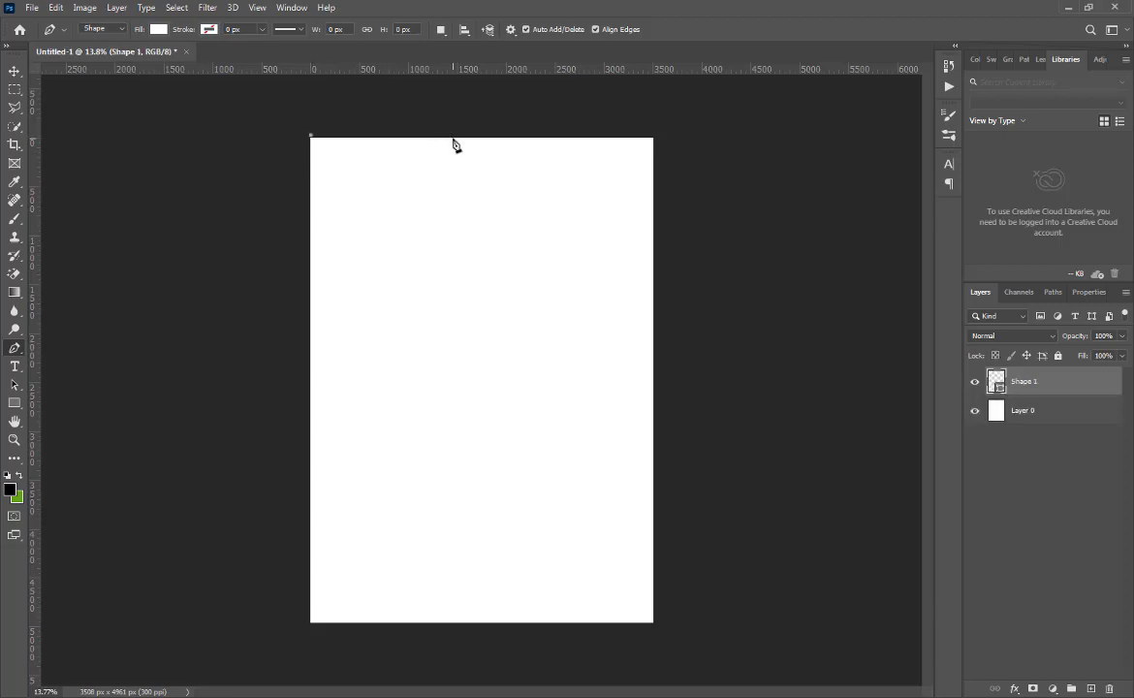
pyautogui.click(450, 134)
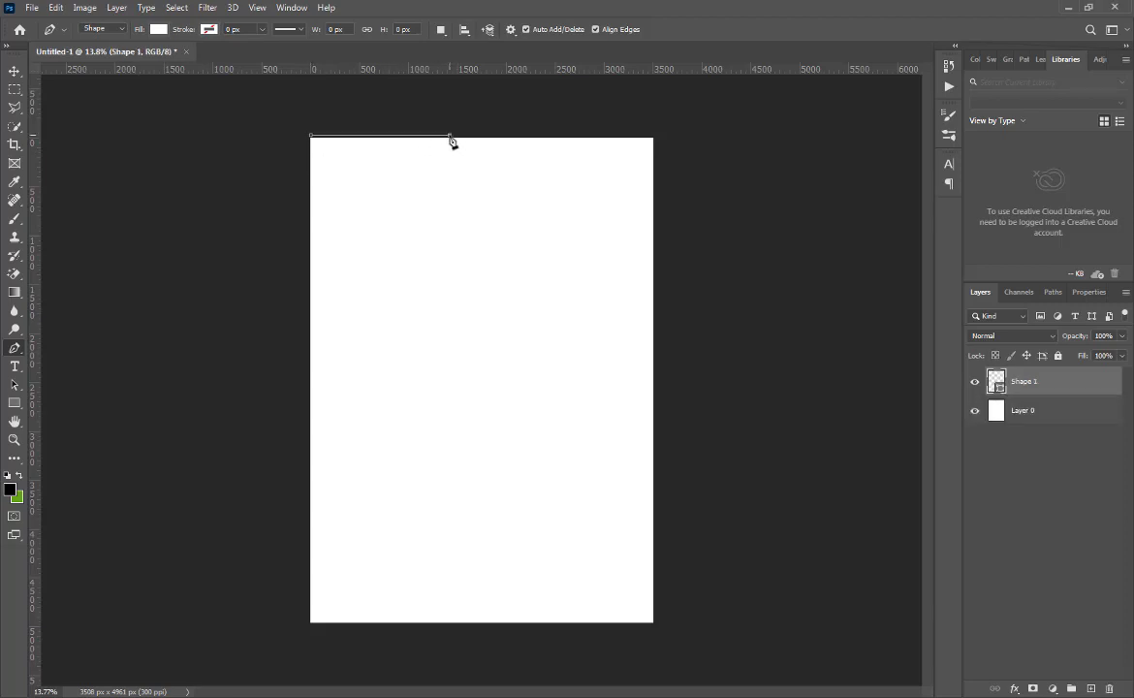
pyautogui.click(310, 296)
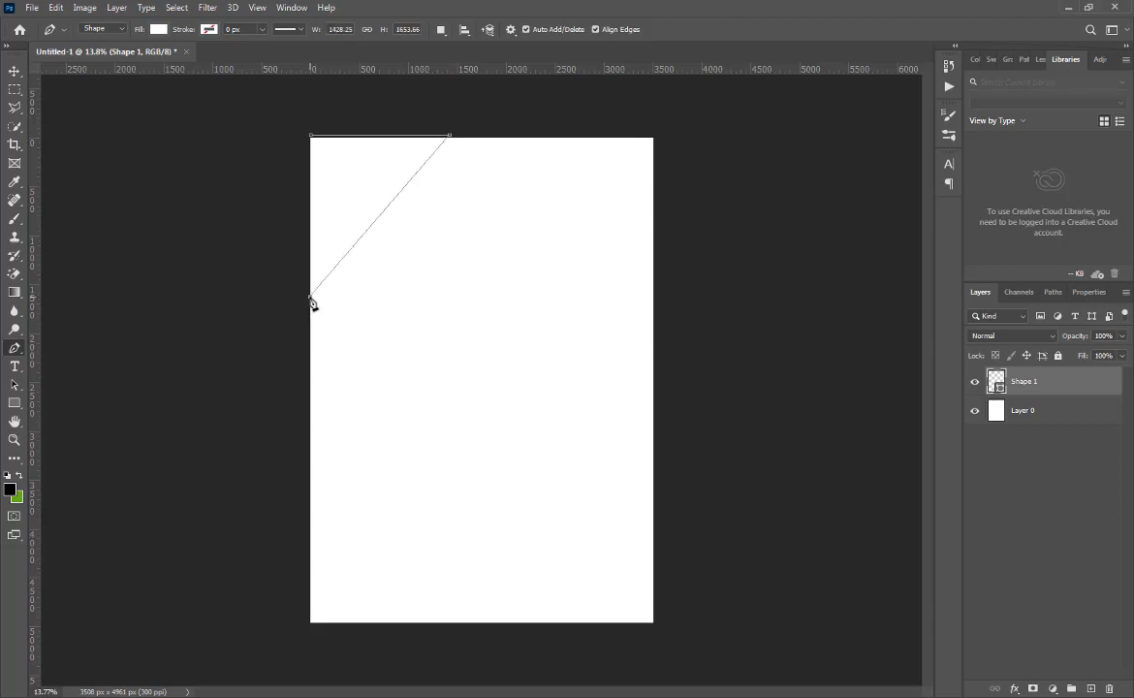
pyautogui.click(311, 137)
# - Set the triangle's fill to light blue (3b9ff5)
pyautogui.click(14, 70)
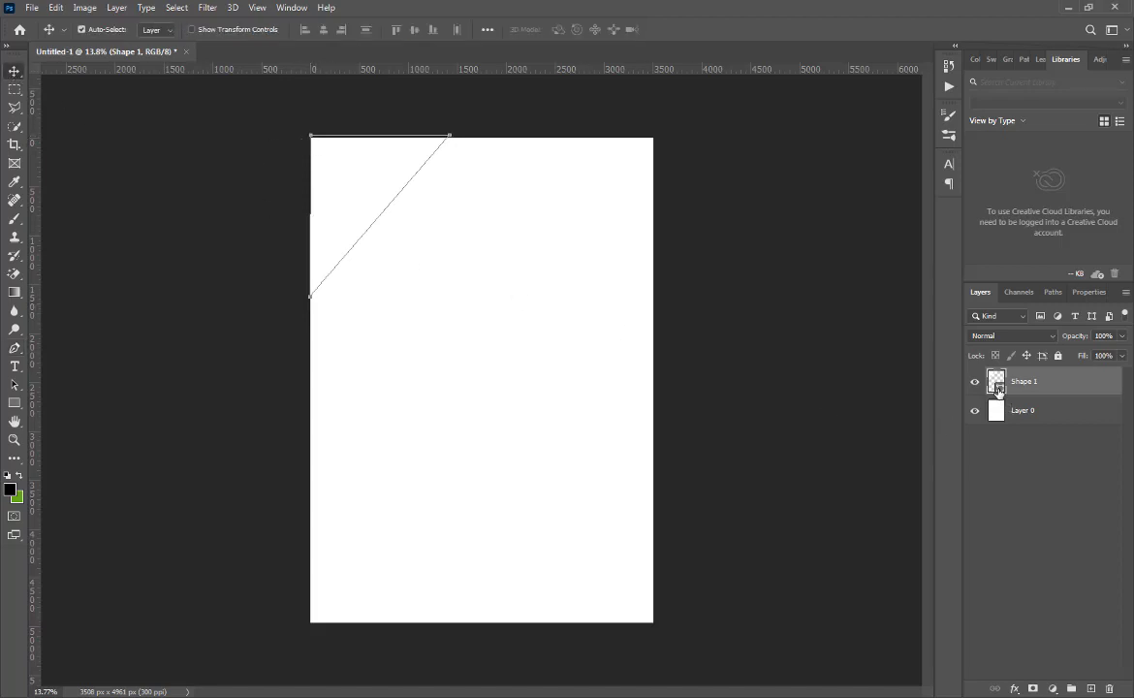
pyautogui.doubleClick(998, 388)
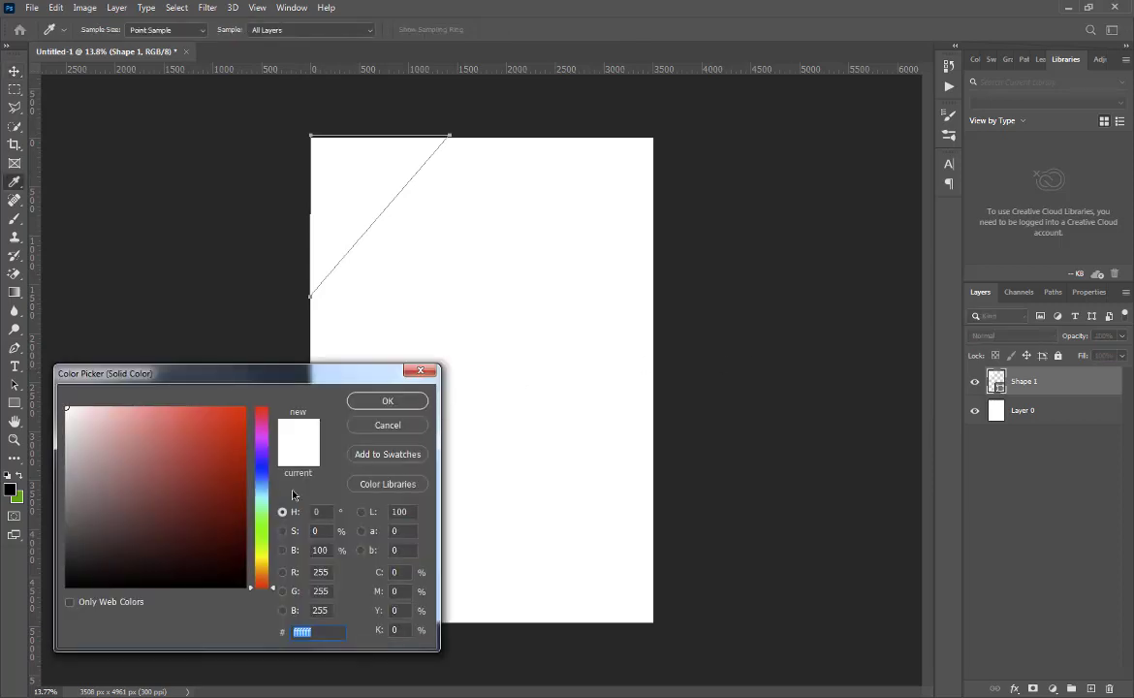
pyautogui.click(261, 484)
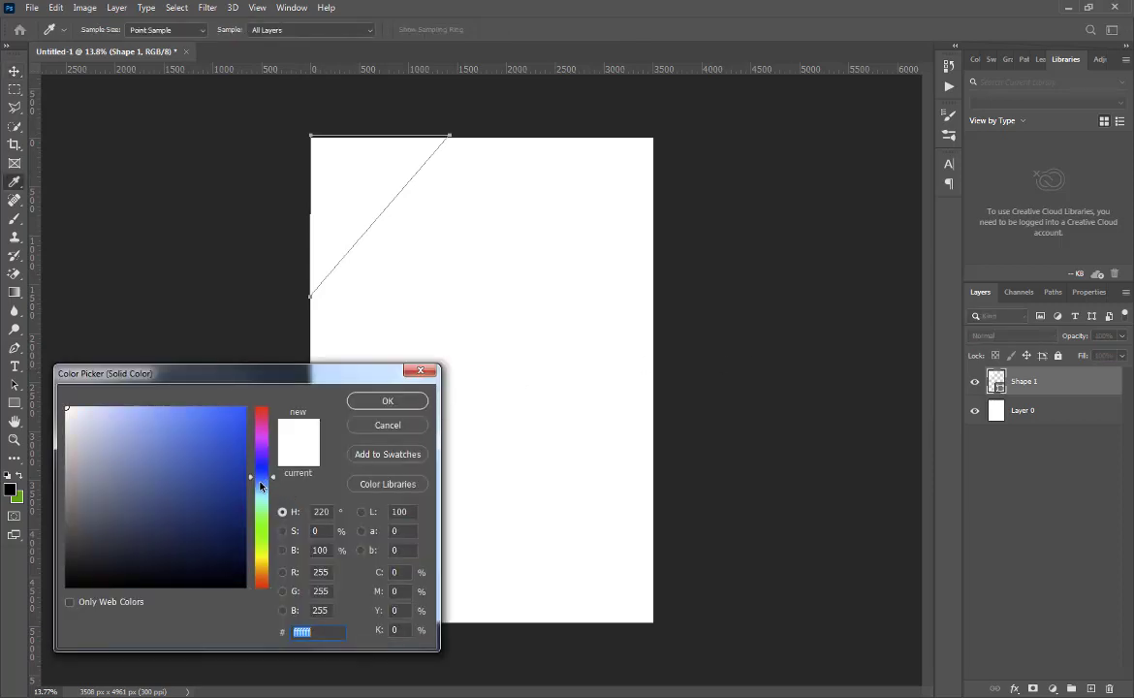
pyautogui.click(247, 424)
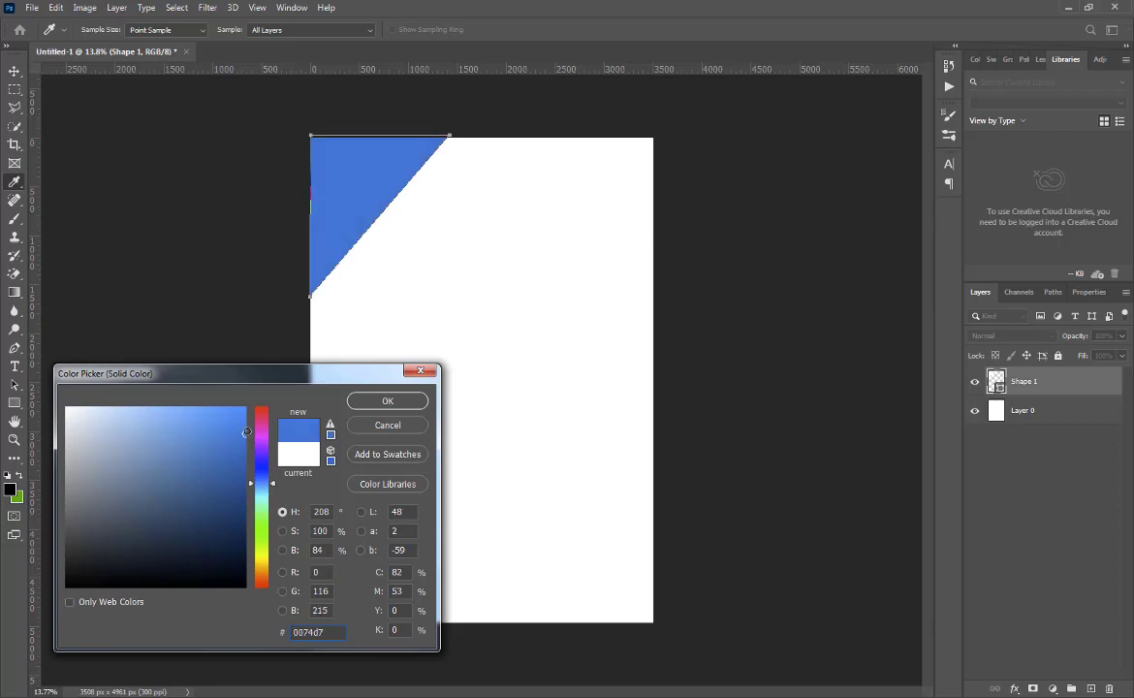
pyautogui.moveTo(247, 424)
pyautogui.mouseDown()
pyautogui.moveTo(245, 412)
pyautogui.moveTo(203, 415)
pyautogui.mouseUp()
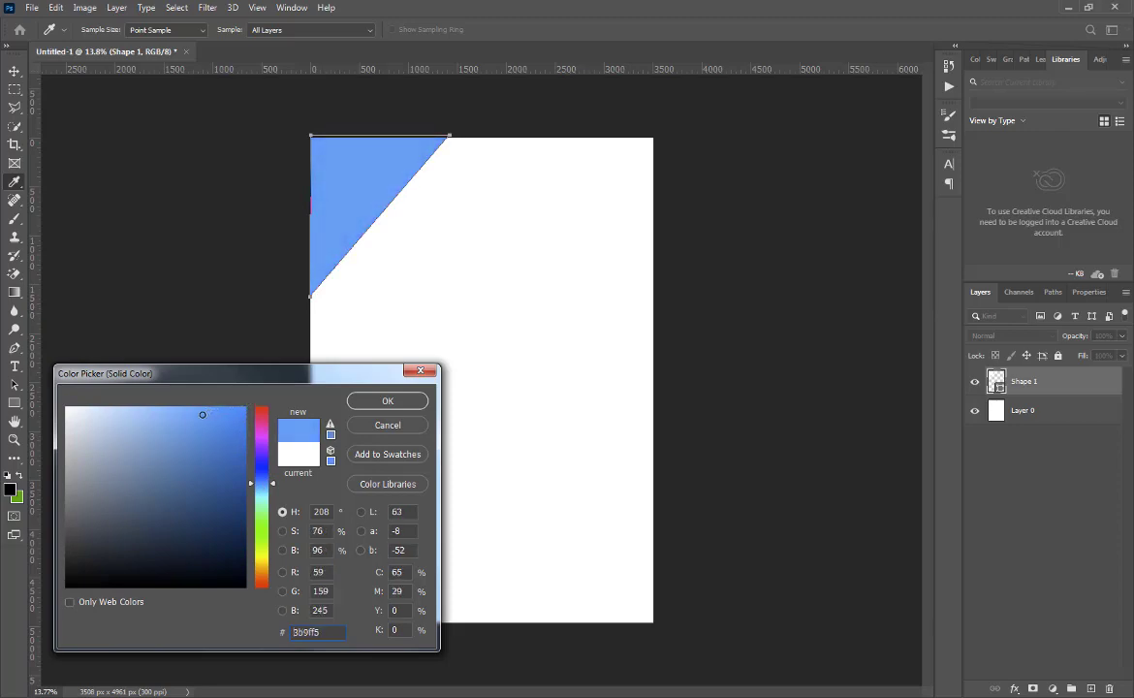
pyautogui.click(387, 403)
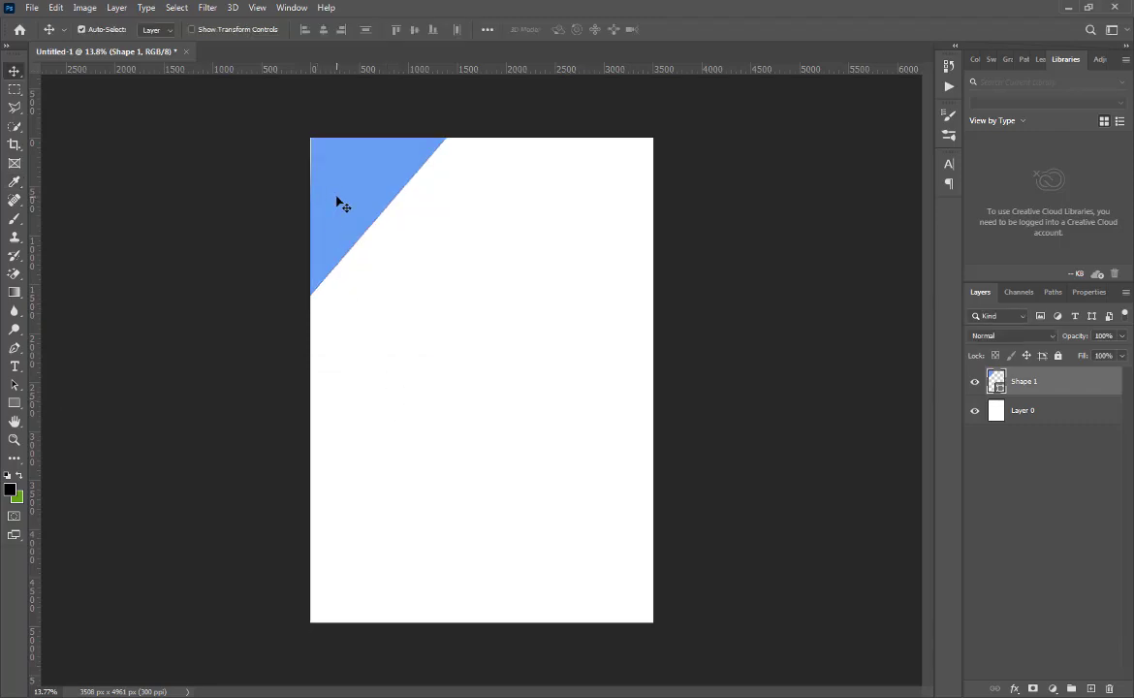
# - Scale the light blue triangle to about 102% so it extends slightly past the page's top-left corner
pyautogui.hotkey('ctrl', 't')
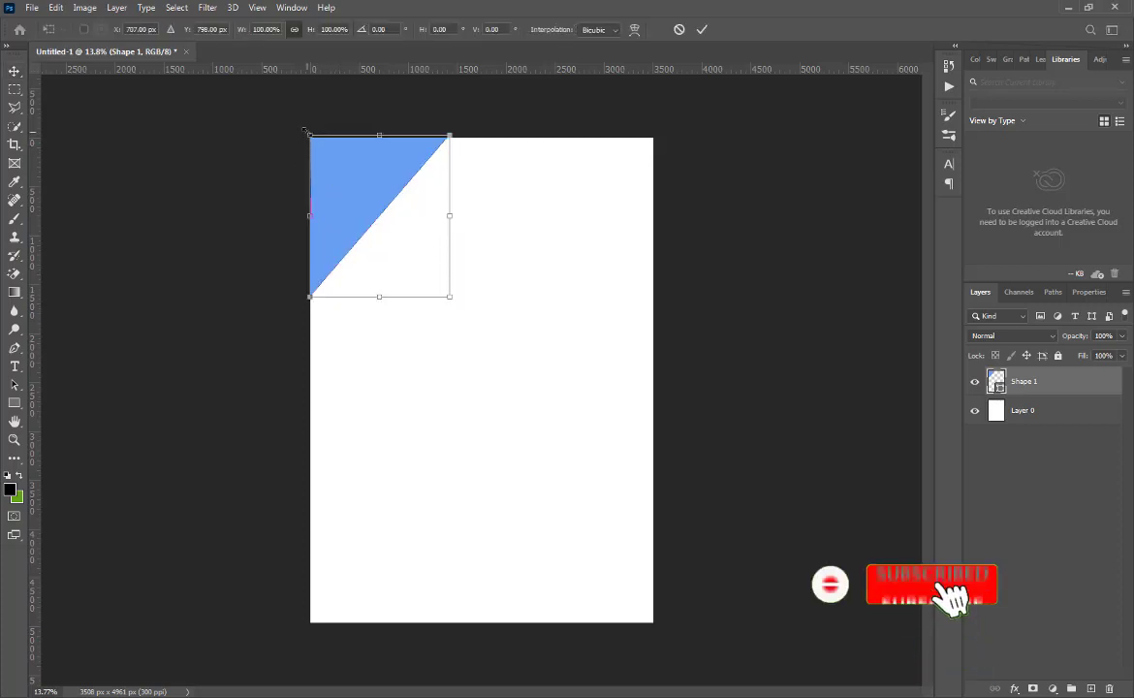
pyautogui.moveTo(305, 130); pyautogui.dragTo(303, 127)
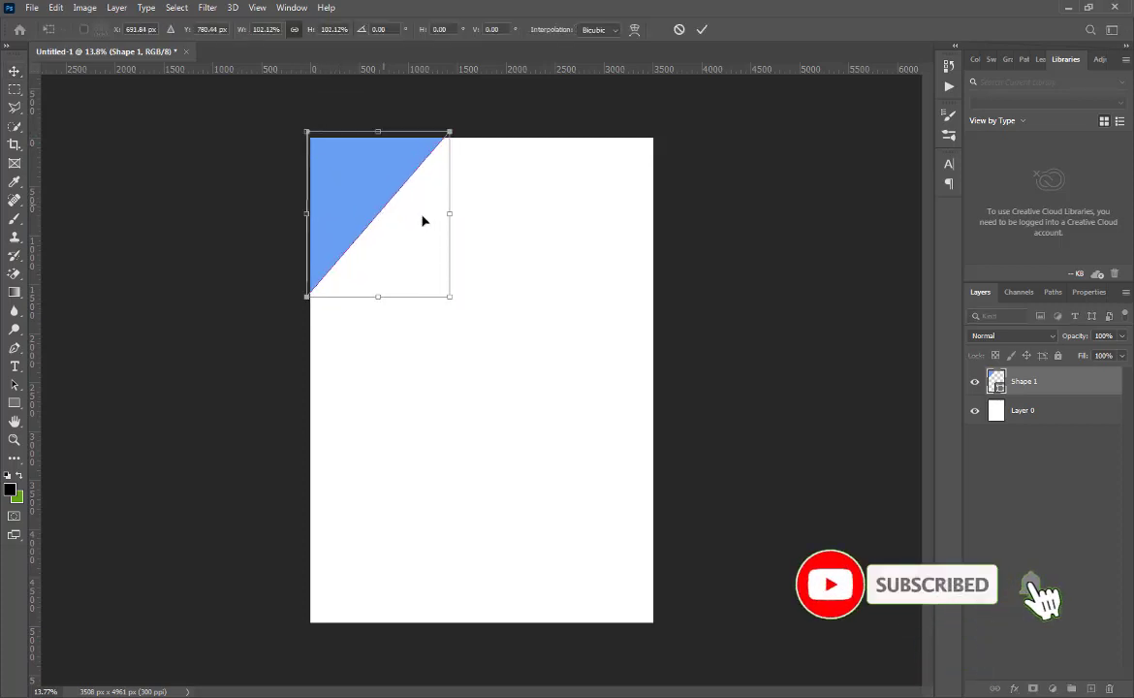
pyautogui.click(701, 30)
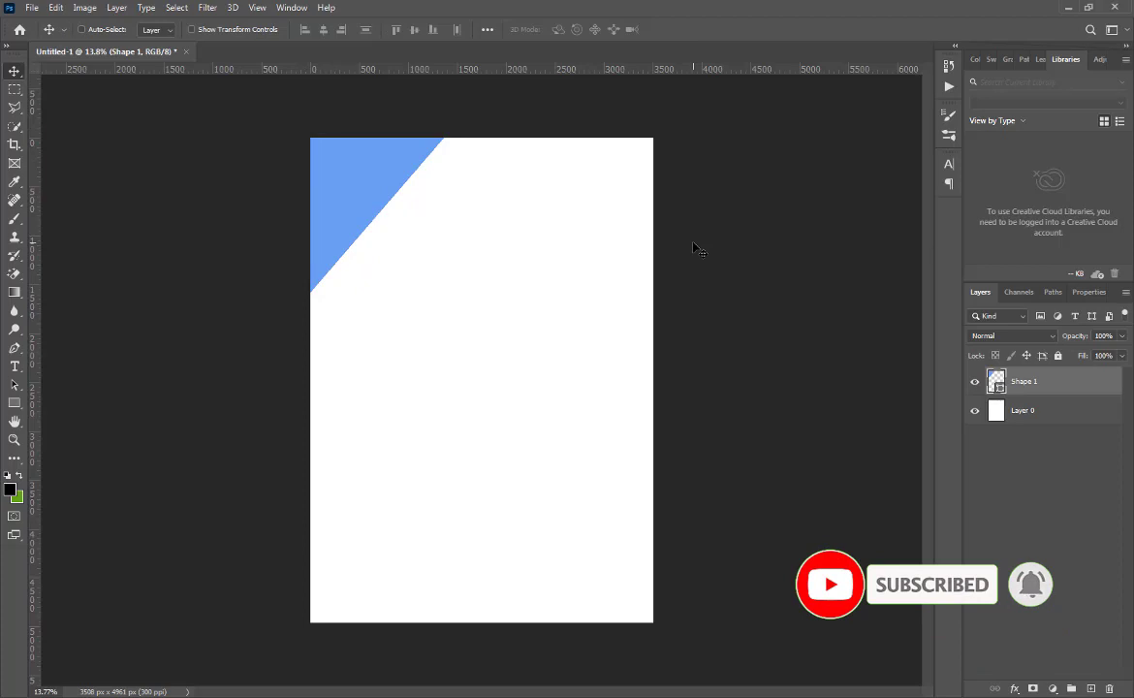
# - Duplicate the triangle, place the copy beneath the original, and scale the original to about 123% outward from the page corner
pyautogui.hotkey('ctrl', 'j')
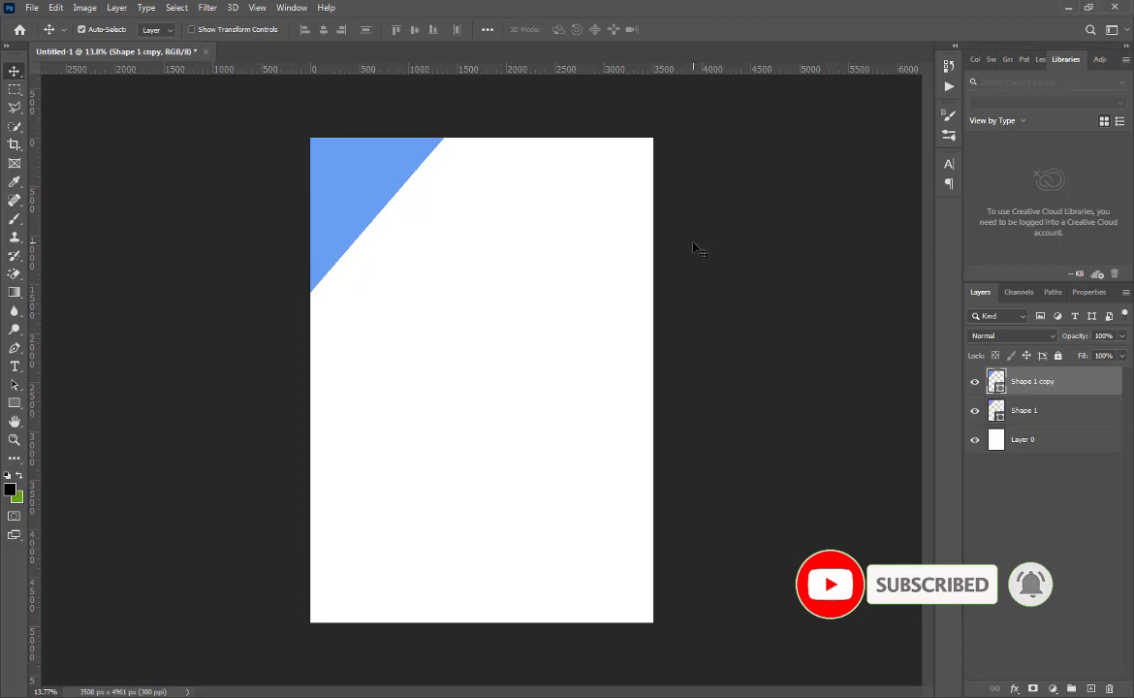
pyautogui.moveTo(1042, 381); pyautogui.dragTo(1040, 424)
pyautogui.click(380, 211)
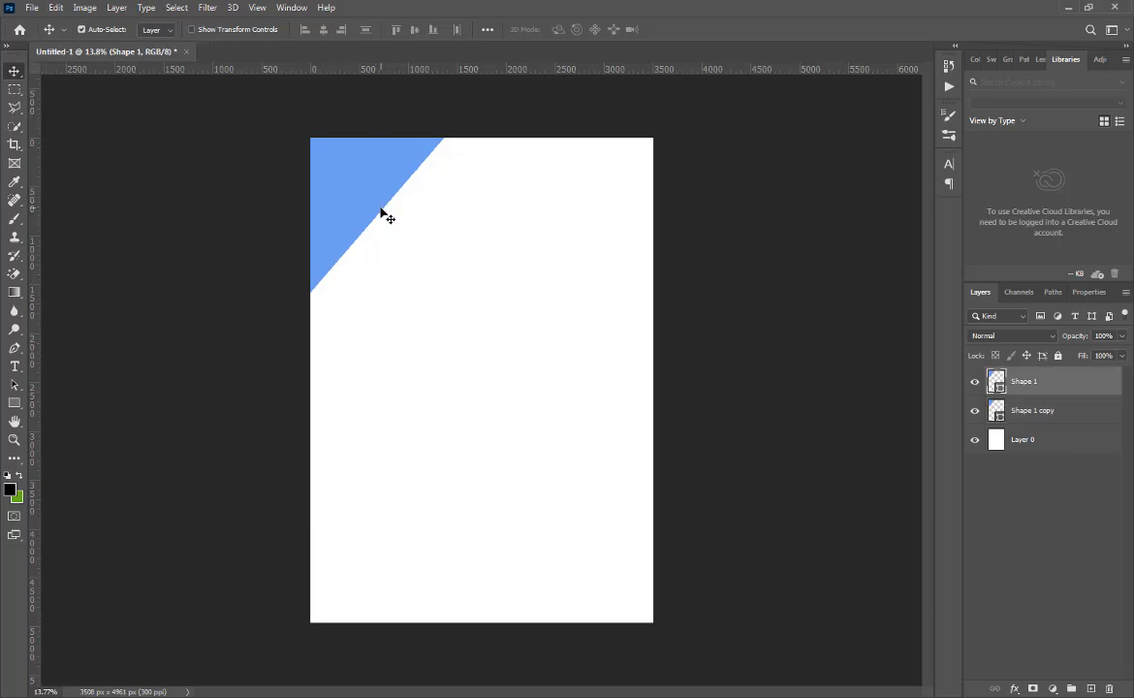
pyautogui.hotkey('ctrl', 't')
pyautogui.moveTo(452, 296); pyautogui.dragTo(485, 338)
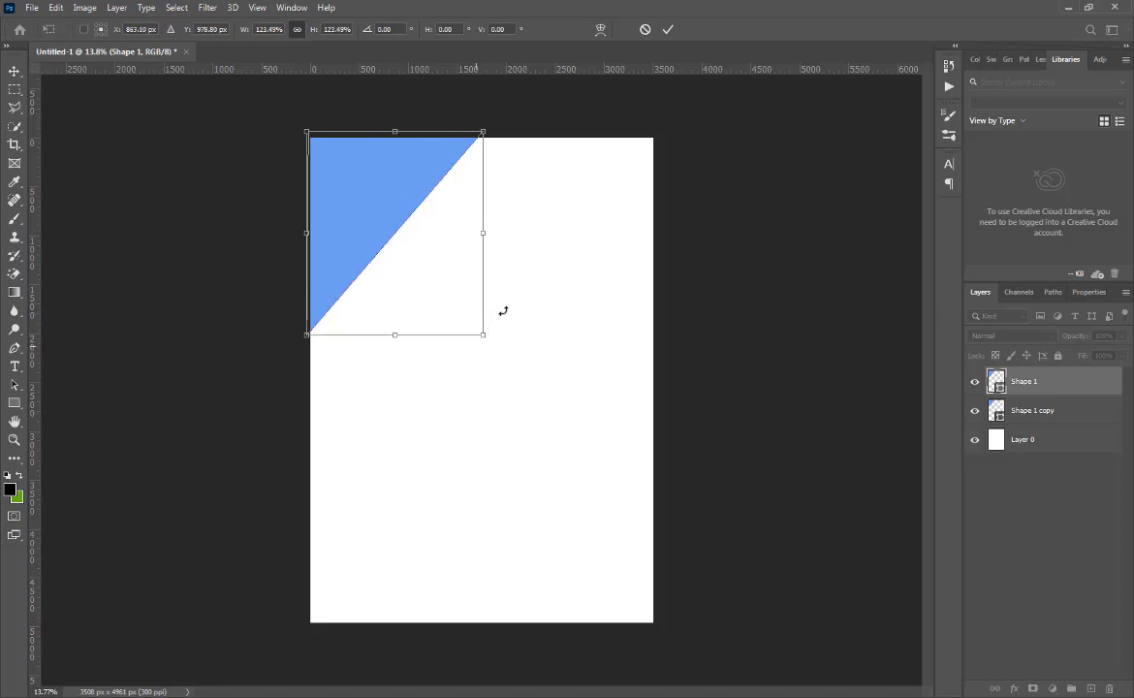
pyautogui.click(668, 29)
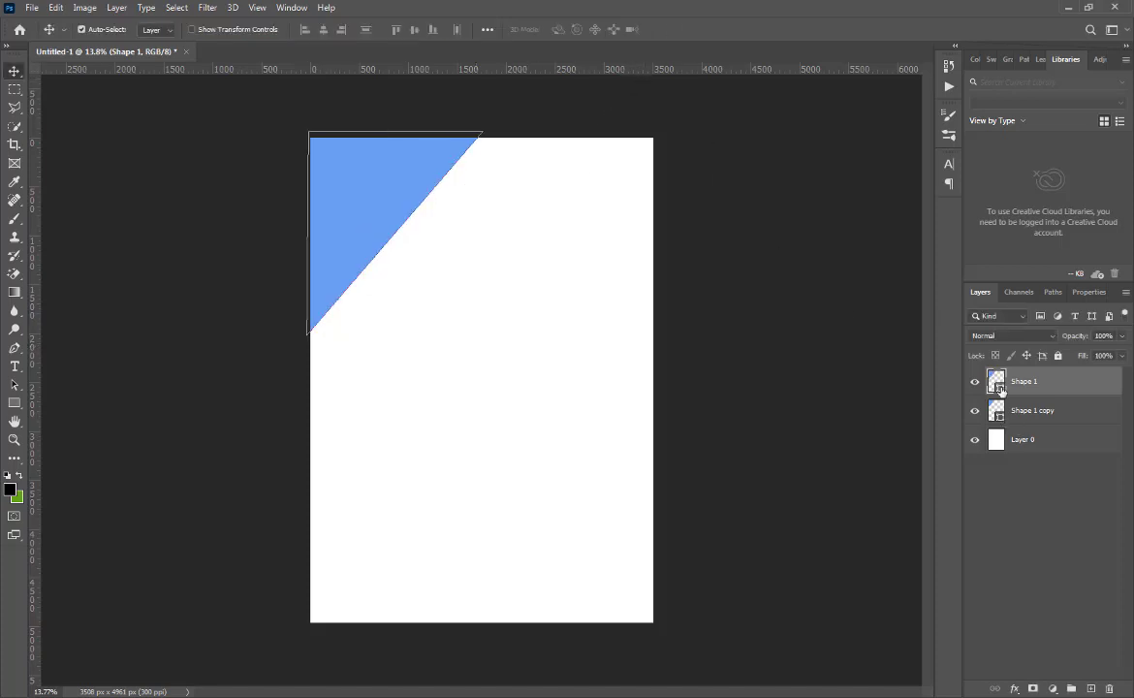
# - Set the enlarged triangle's fill to dark blue (095391)
pyautogui.doubleClick(999, 388)
pyautogui.click(234, 484)
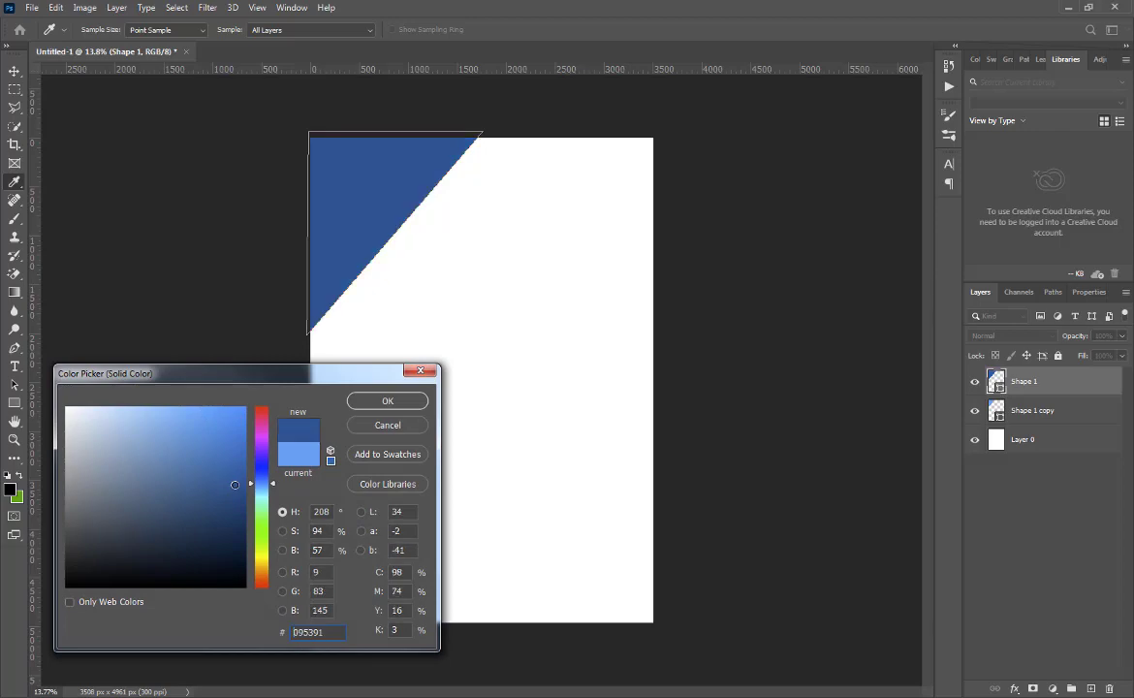
pyautogui.click(387, 401)
# - Place the dark blue triangle behind the light blue one and shift it toward the page corner, leaving a narrow dark stripe
pyautogui.moveTo(1008, 382); pyautogui.dragTo(1026, 419)
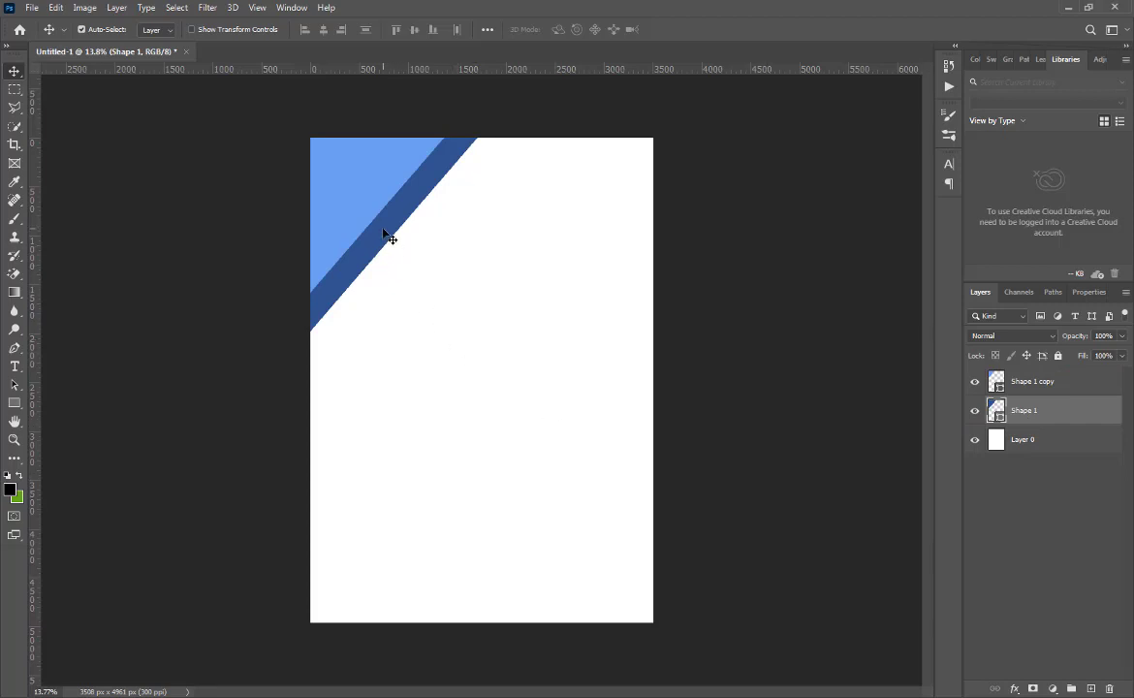
pyautogui.moveTo(385, 235); pyautogui.dragTo(374, 228)
pyautogui.click(435, 339)
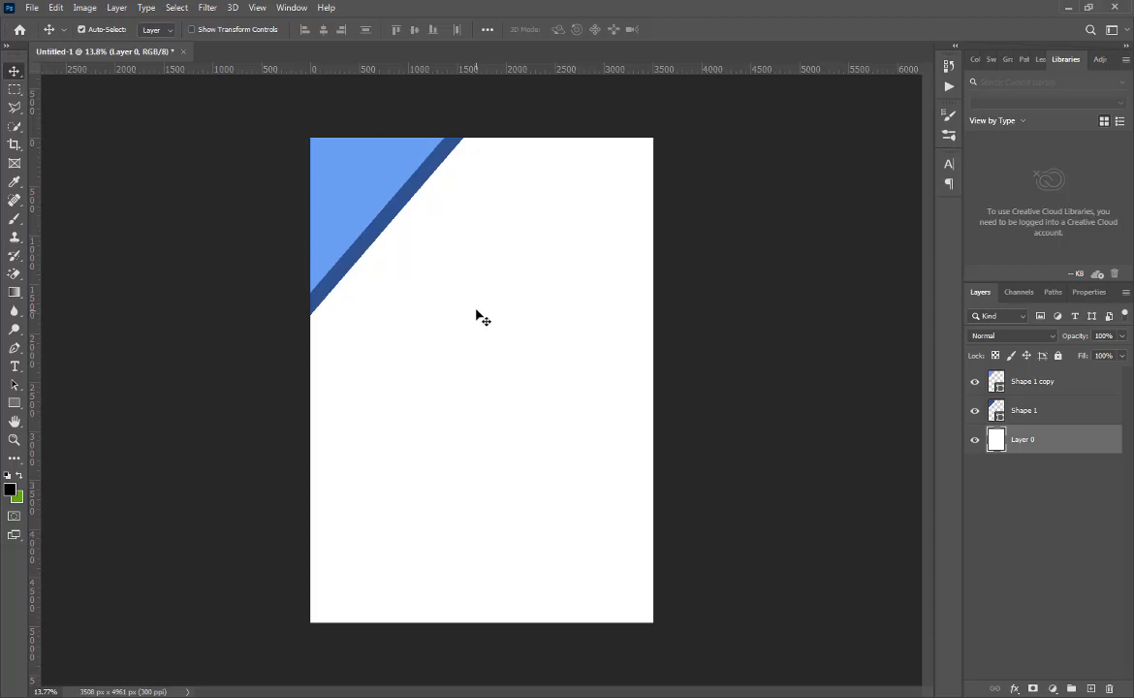
# - Draw a closed Pen tool triangle about 3565 by 3373 px from the stripe's lower end to both bottom corners of the page
pyautogui.click(16, 412)
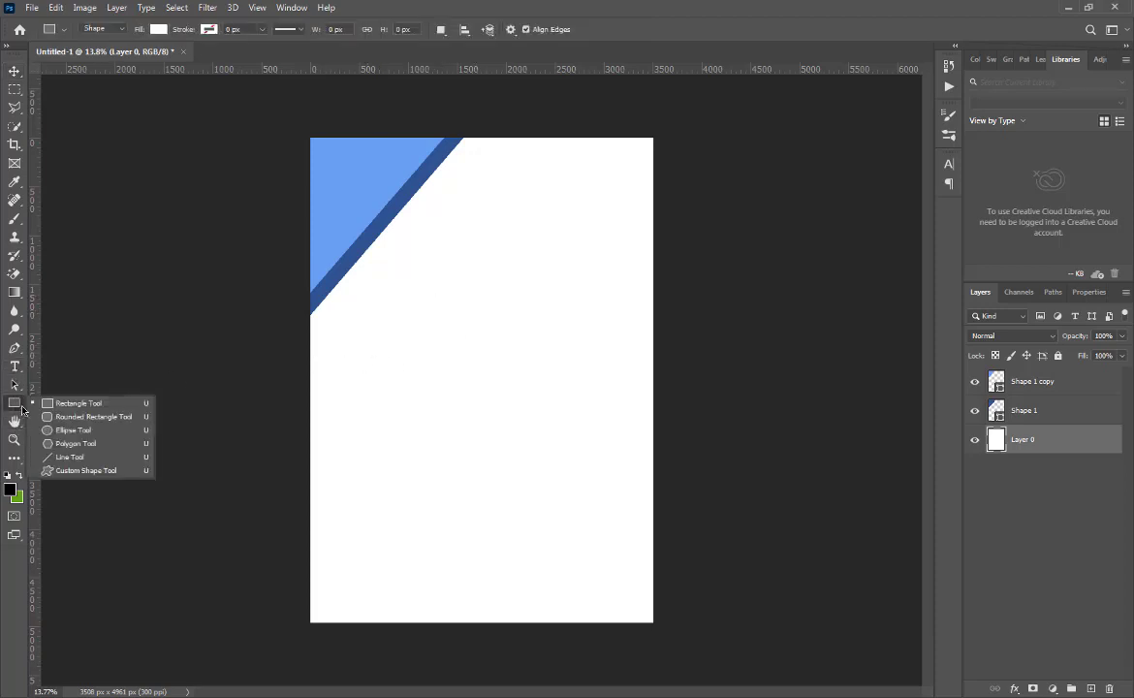
pyautogui.click(77, 393)
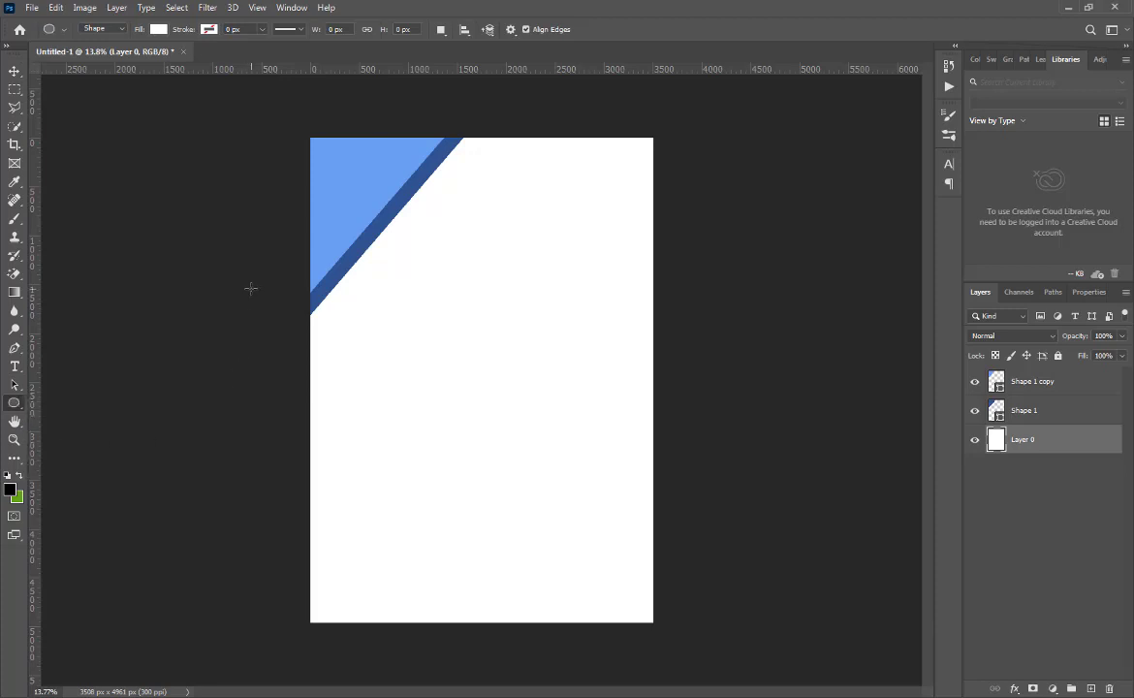
pyautogui.click(15, 347)
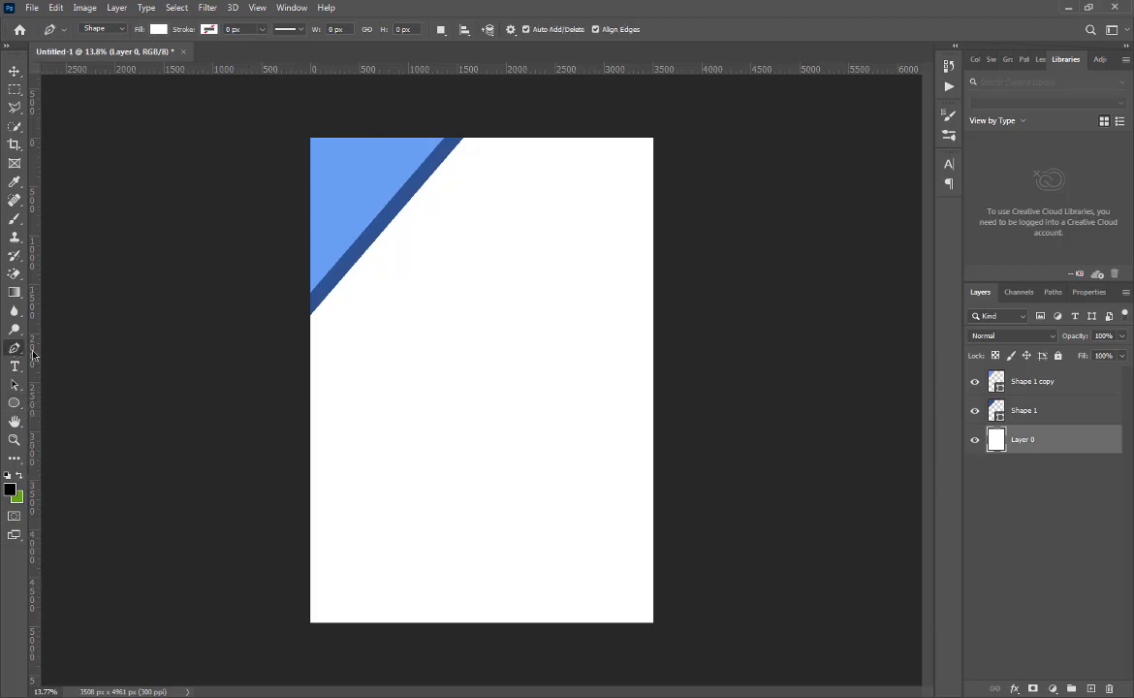
pyautogui.click(306, 294)
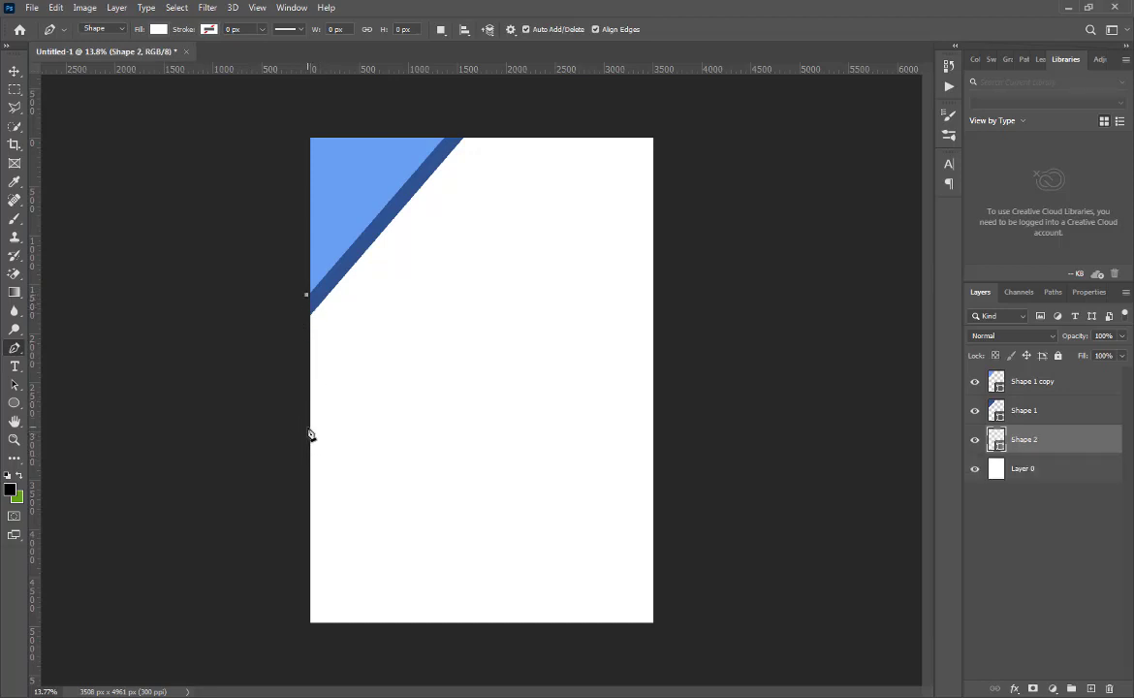
pyautogui.click(654, 623)
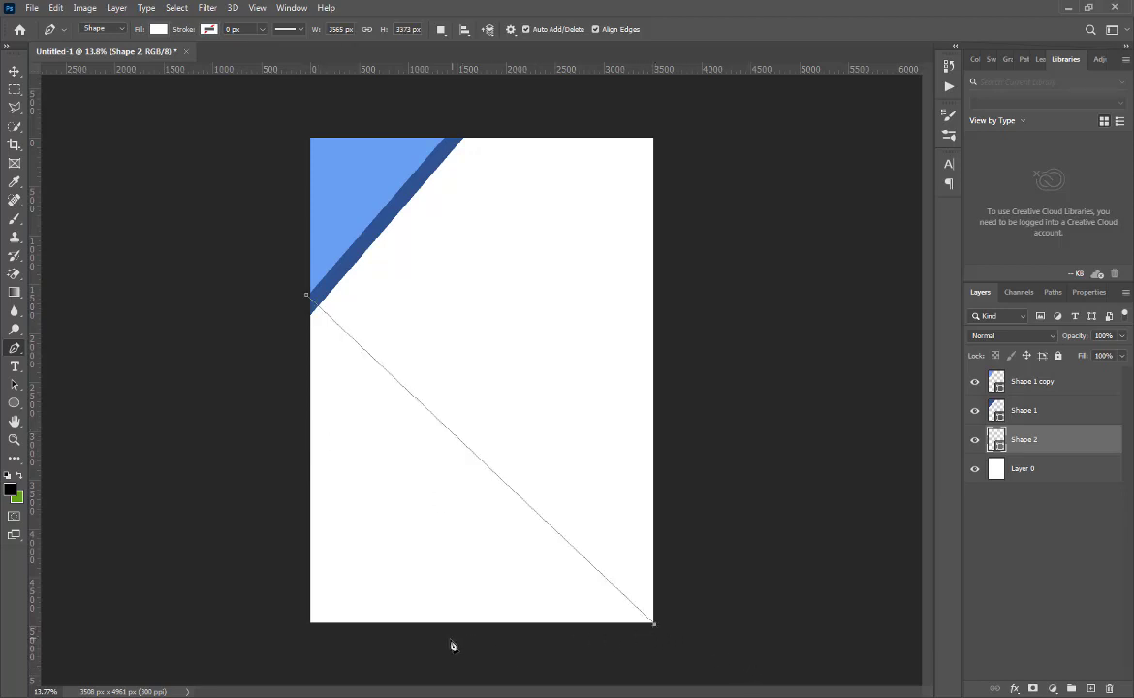
pyautogui.click(310, 625)
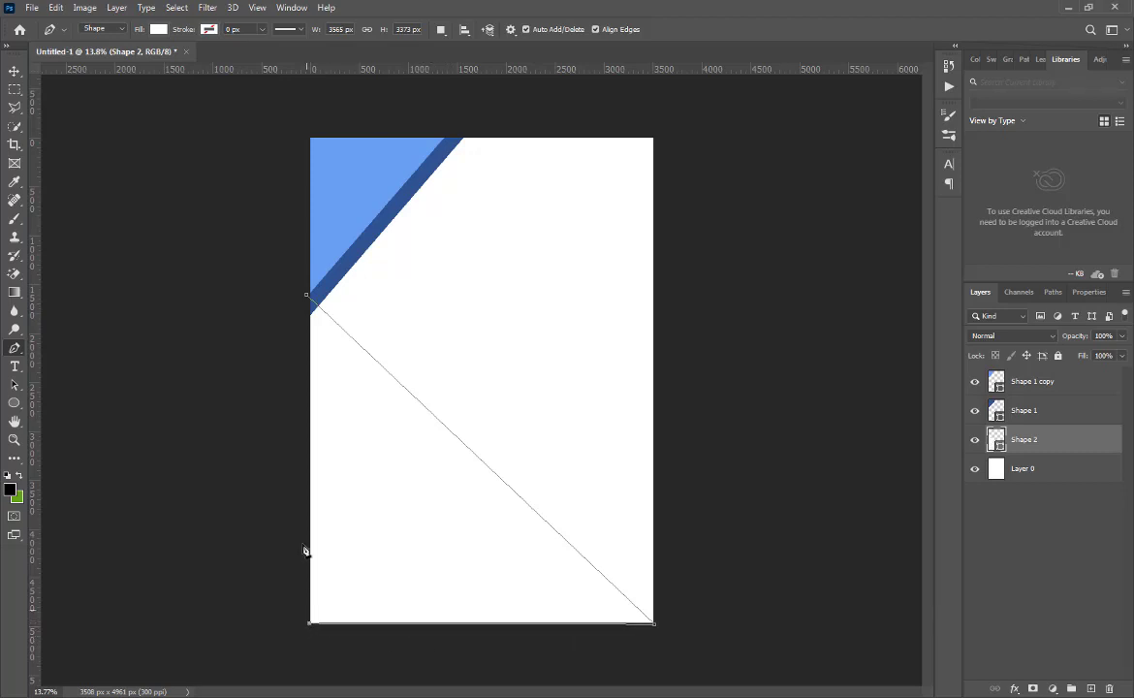
pyautogui.click(307, 296)
# - Accept white (ffffff) as the large lower triangle's fill and deselect the shape
pyautogui.doubleClick(1001, 446)
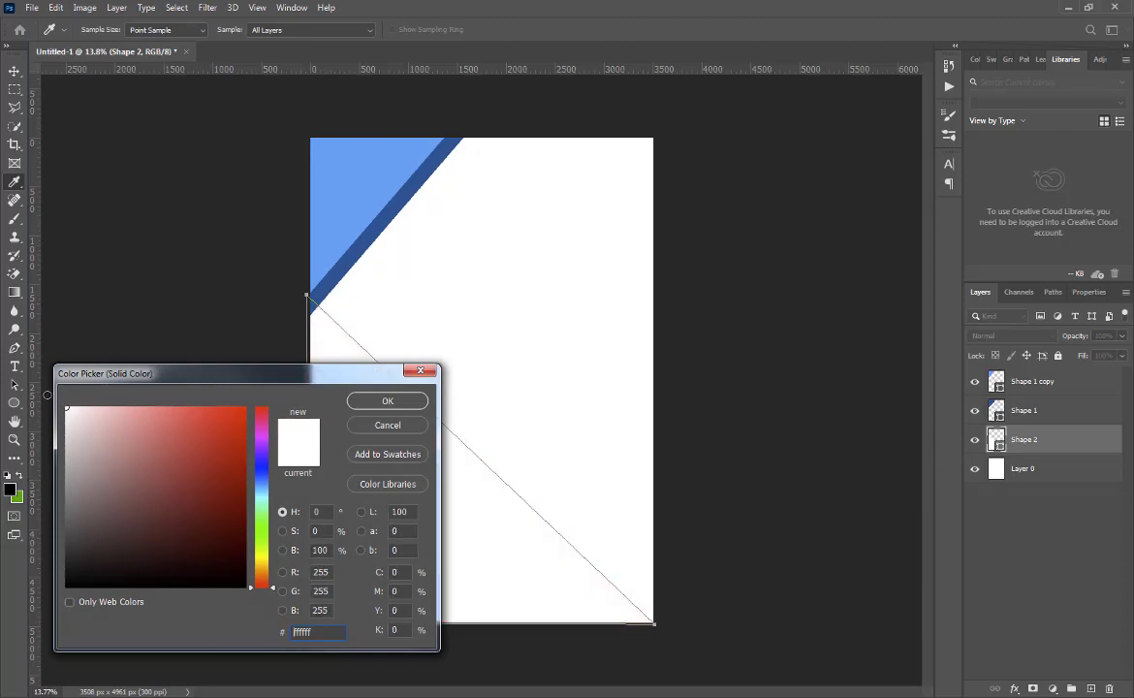
pyautogui.click(390, 400)
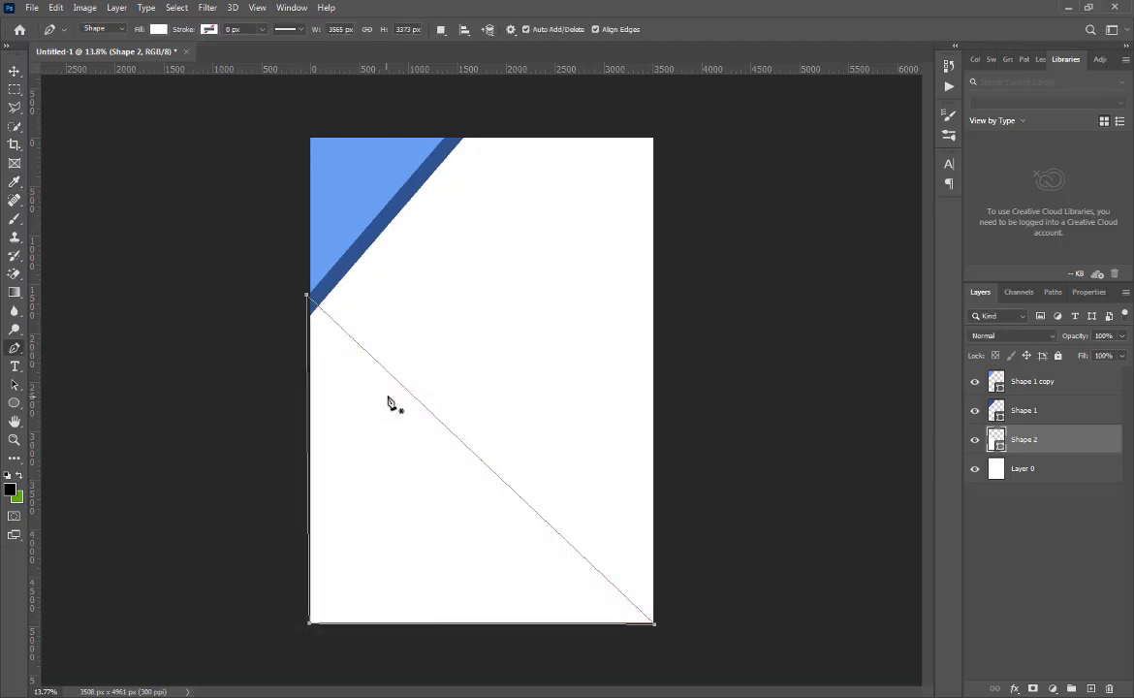
pyautogui.click(13, 71)
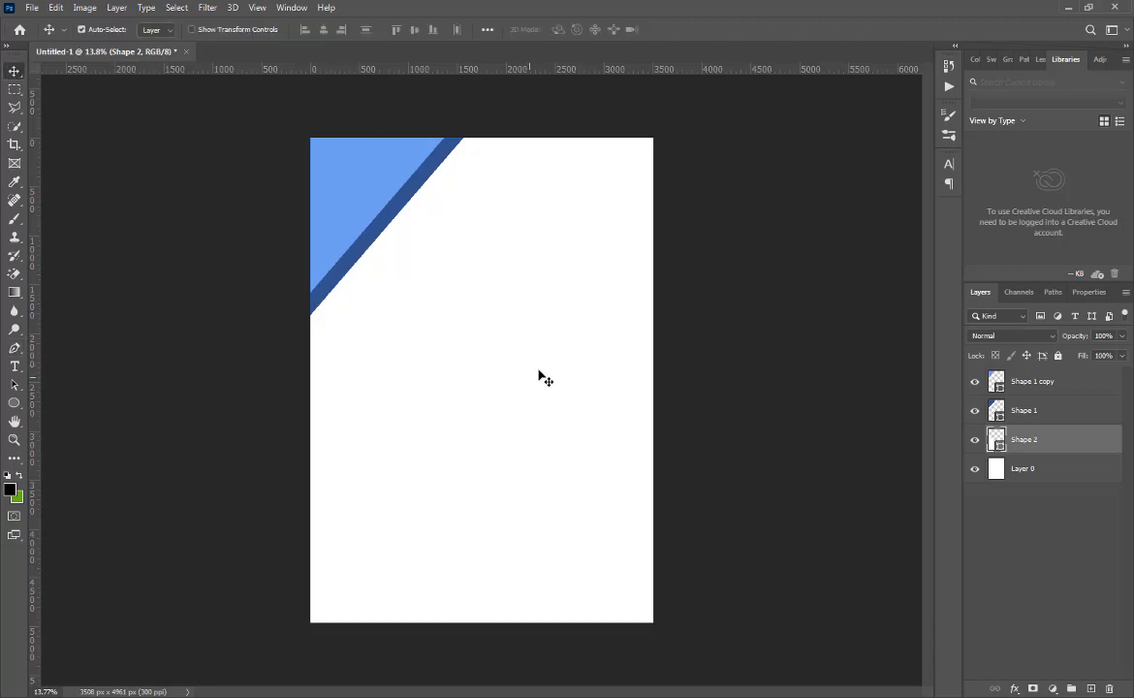
pyautogui.click(526, 307)
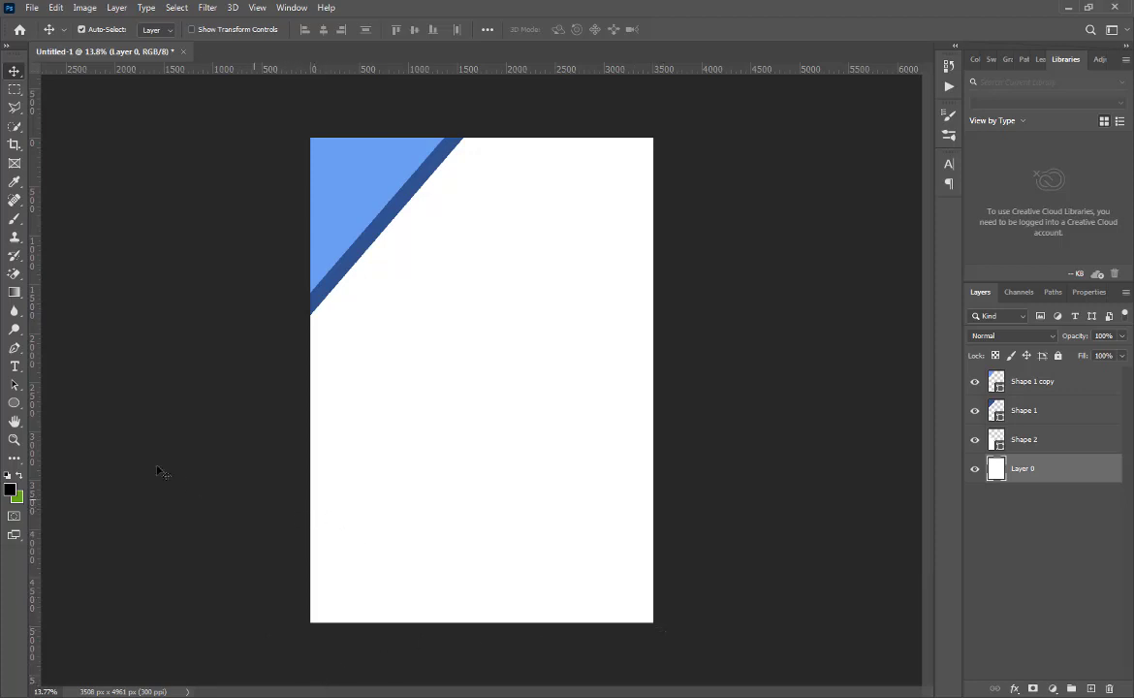
# - Duplicate the light blue corner triangle and move the copy to the lower-right area of the page
pyautogui.click(359, 187)
pyautogui.hotkey('ctrl', 'j')
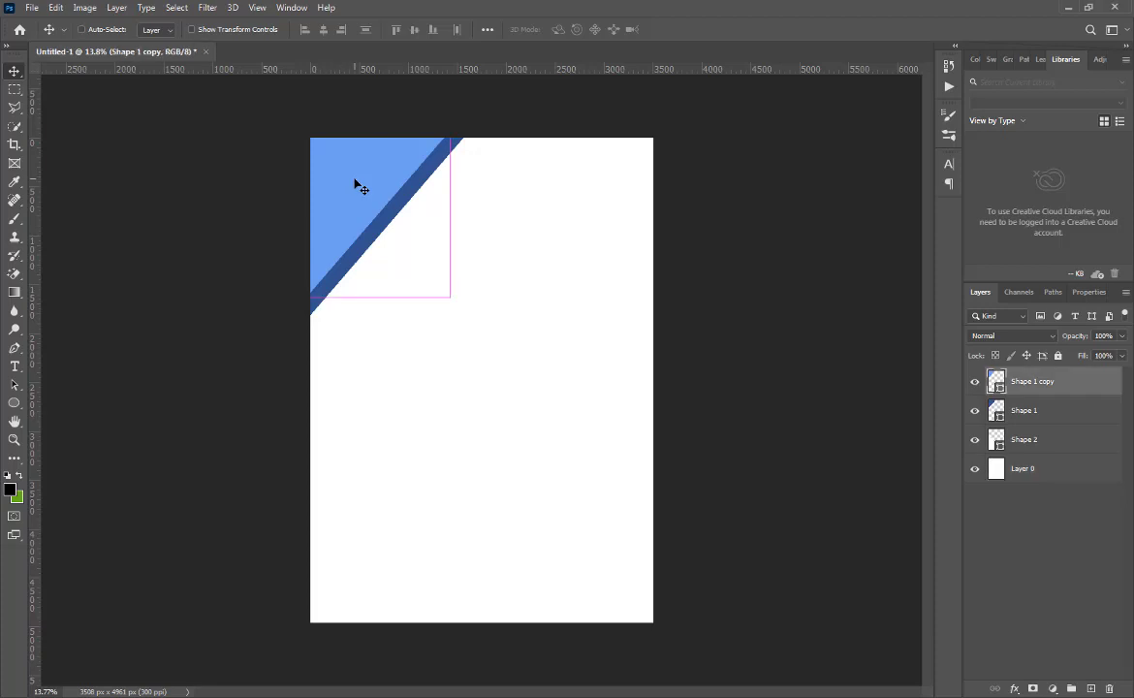
pyautogui.moveTo(359, 187); pyautogui.dragTo(555, 475)
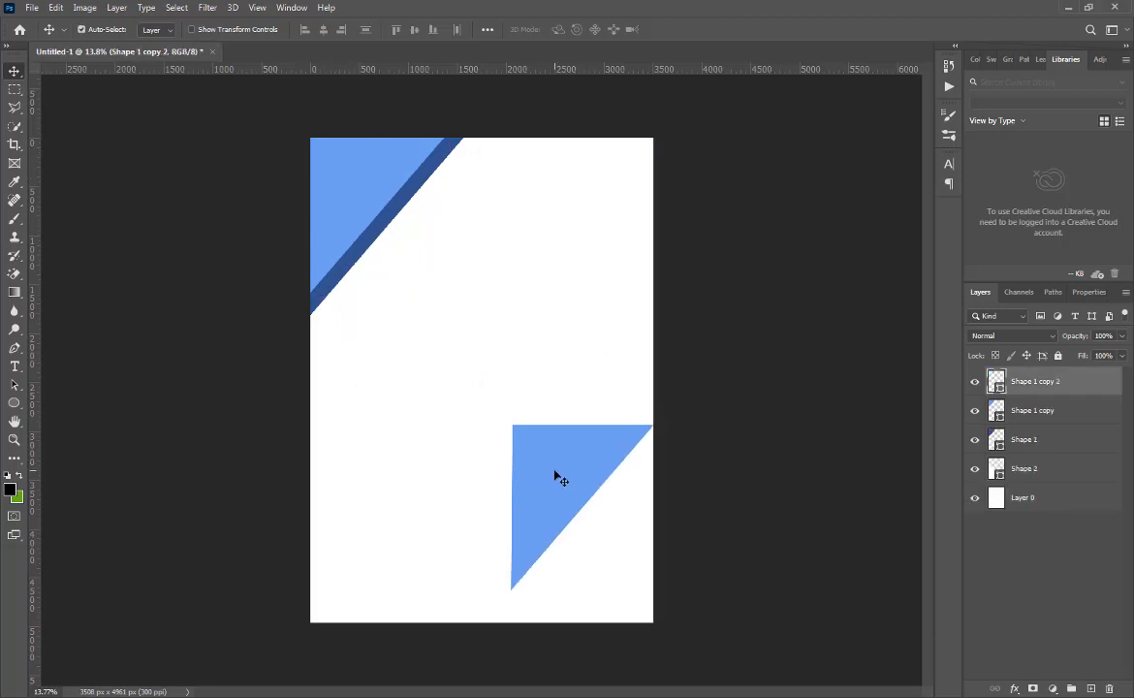
# - Rotate the copied light blue triangle to about -40.63° and position it across the lower part of the page's right edge
pyautogui.hotkey('ctrl', 't')
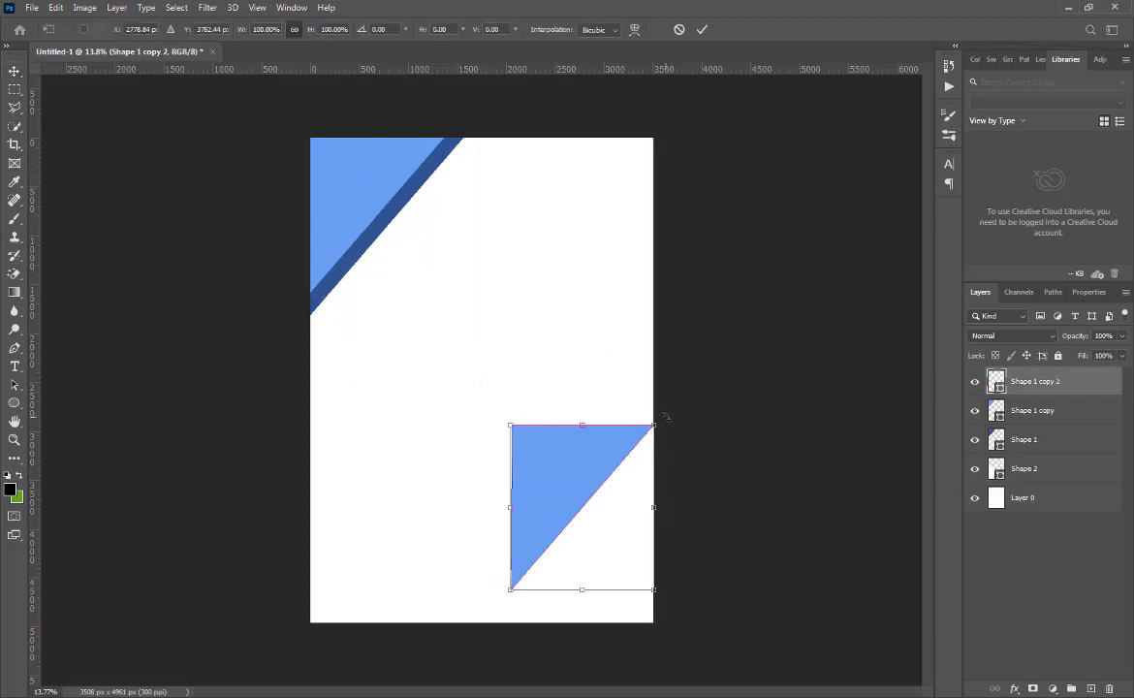
pyautogui.moveTo(664, 417); pyautogui.dragTo(492, 628)
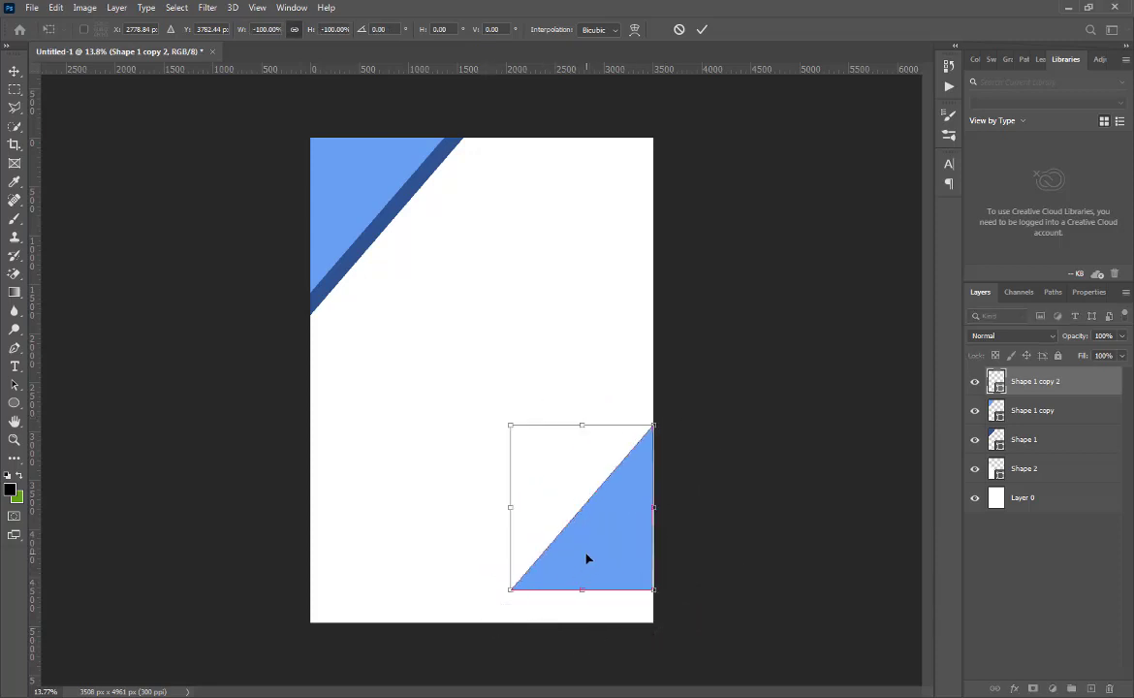
pyautogui.moveTo(696, 451); pyautogui.dragTo(529, 633)
pyautogui.moveTo(549, 523); pyautogui.dragTo(649, 557)
pyautogui.moveTo(746, 405); pyautogui.dragTo(700, 399)
pyautogui.moveTo(660, 499); pyautogui.dragTo(635, 482)
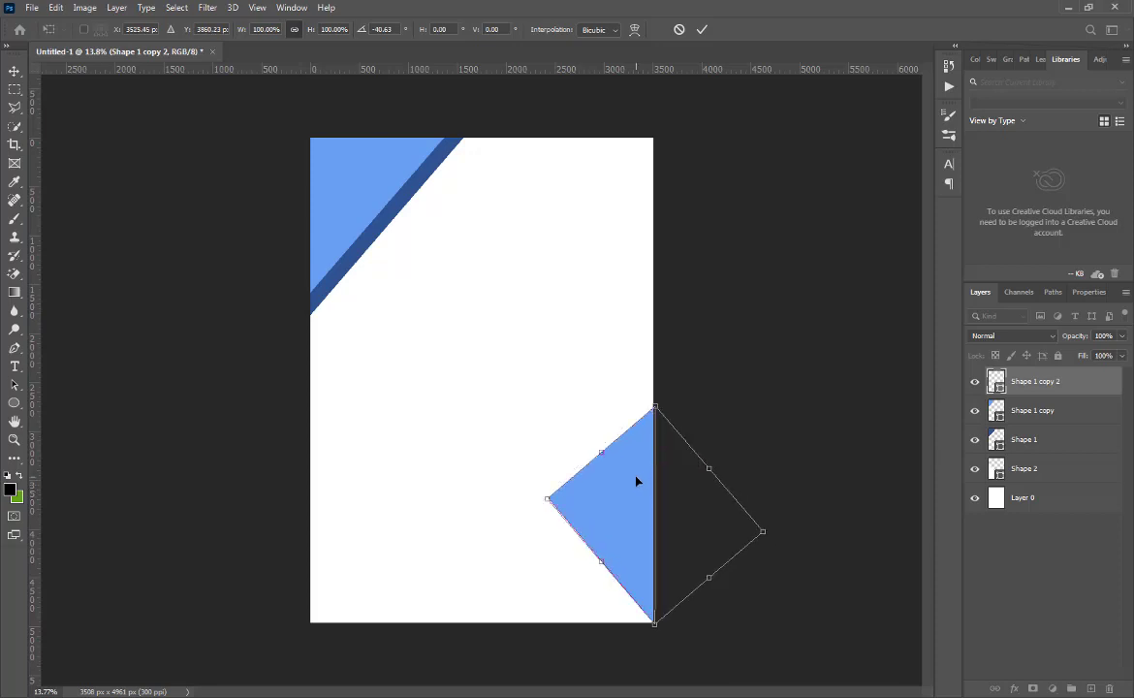
# - Nudge the rotated light blue triangle slightly past the page's right edge and upward, then apply the transform
pyautogui.press('Right')
pyautogui.press('Right')
pyautogui.press('Right')
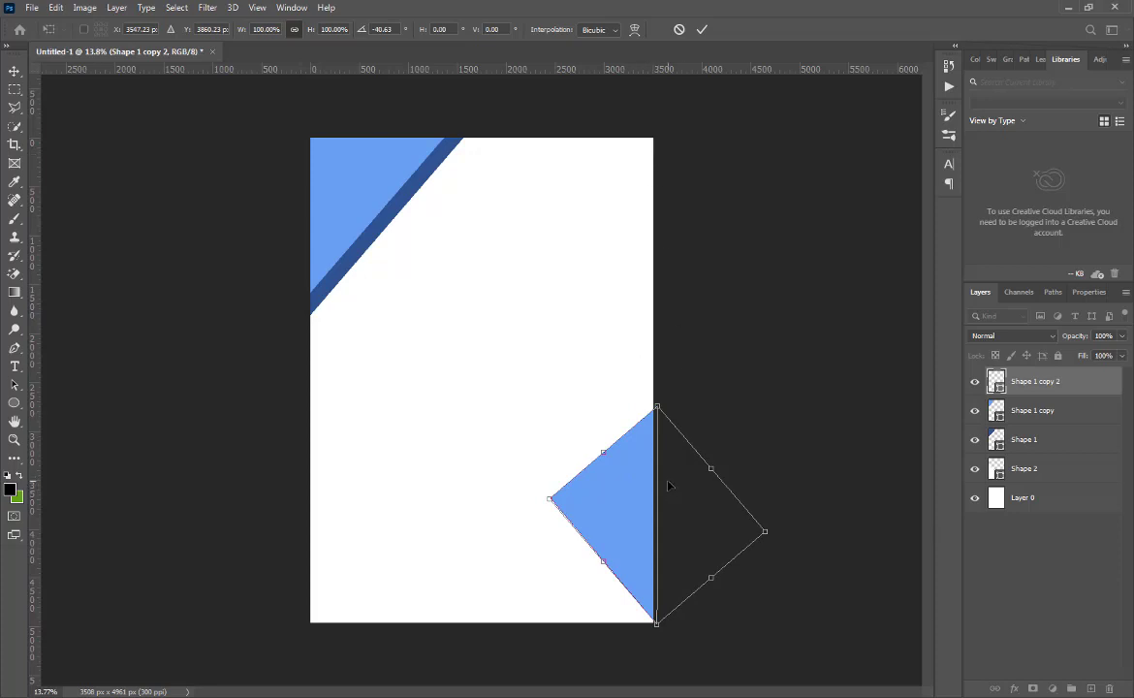
pyautogui.press('Up')
pyautogui.press('Up')
pyautogui.press('Up')
pyautogui.press('Up')
pyautogui.press('Up')
pyautogui.press('Up')
pyautogui.press('Up')
pyautogui.press('Up')
pyautogui.press('Up')
pyautogui.press('Up')
pyautogui.press('Up')
pyautogui.press('Up')
pyautogui.press('Up')
pyautogui.press('Up')
pyautogui.press('Up')
pyautogui.press('Up')
pyautogui.press('Up')
pyautogui.press('Up')
pyautogui.press('Up')
pyautogui.press('Up')
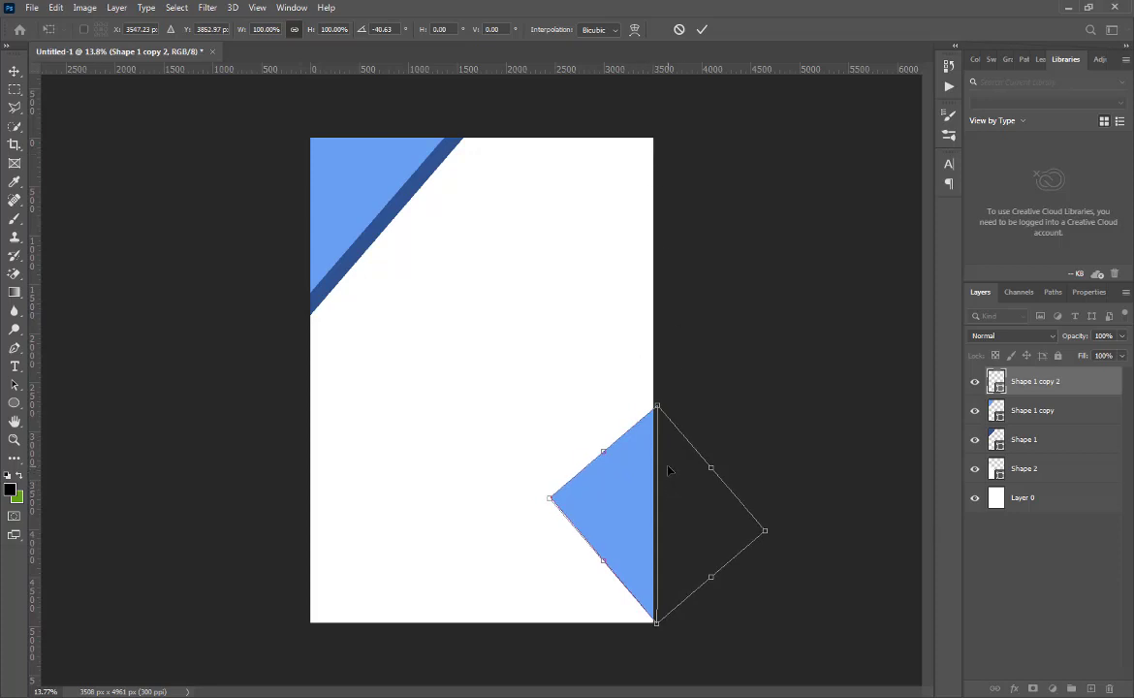
pyautogui.press('Right')
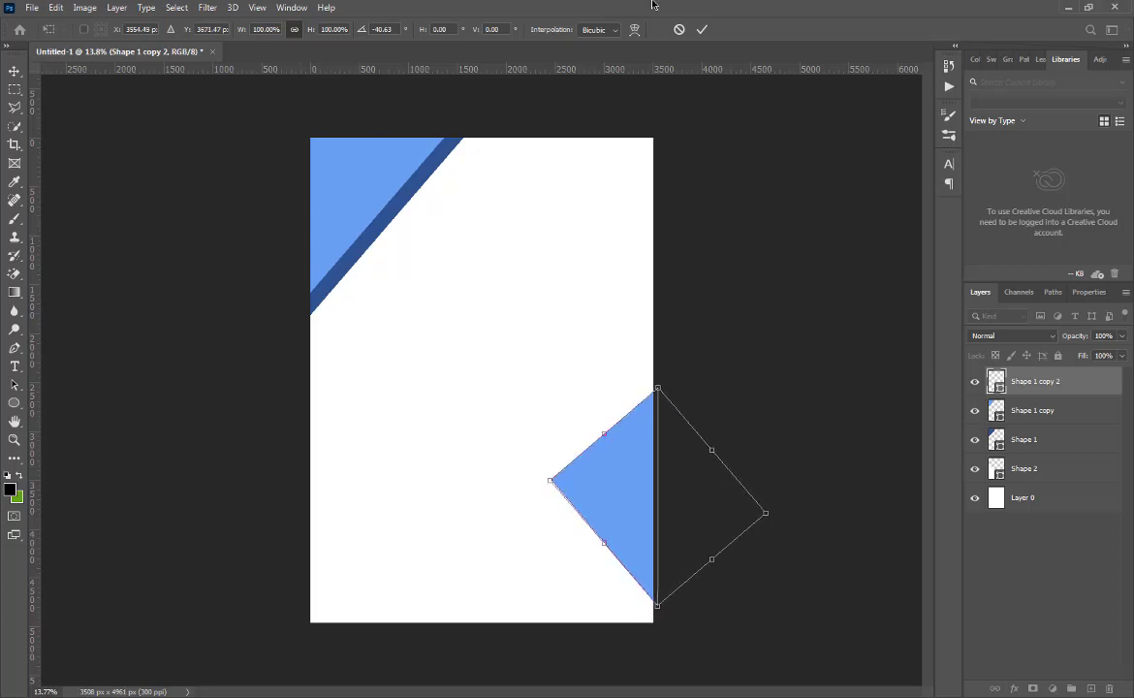
pyautogui.press('Return')
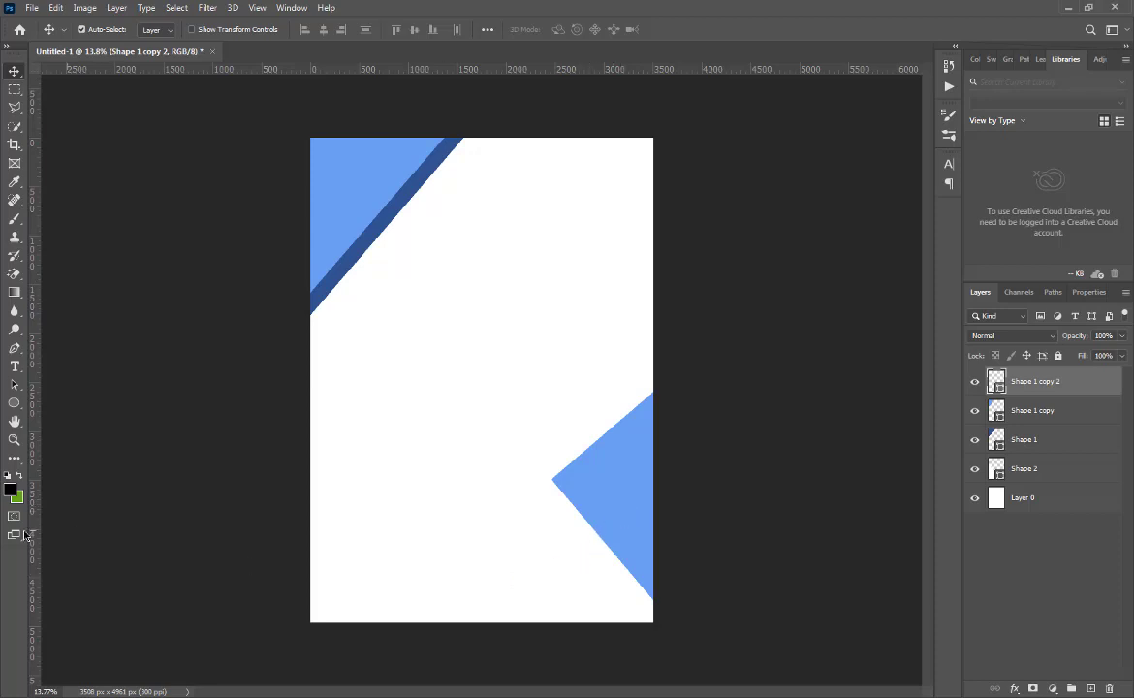
# - Draw a closed Pen tool triangle about 1087 by 958 px over the page's lower-right corner
pyautogui.click(15, 349)
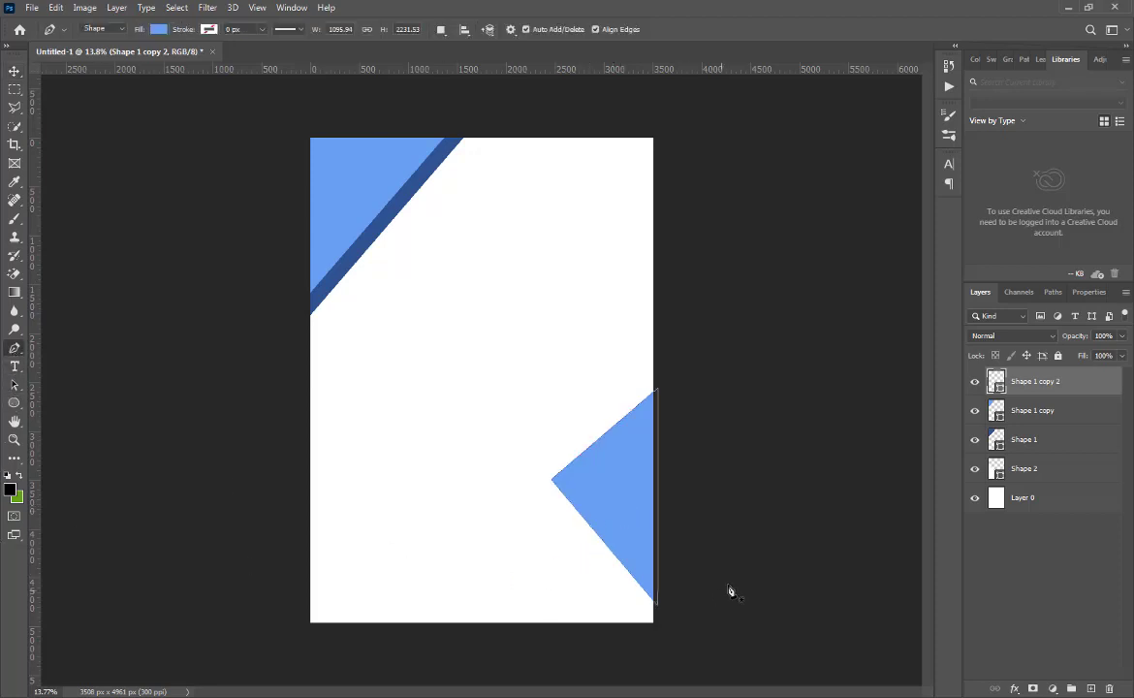
pyautogui.click(657, 538)
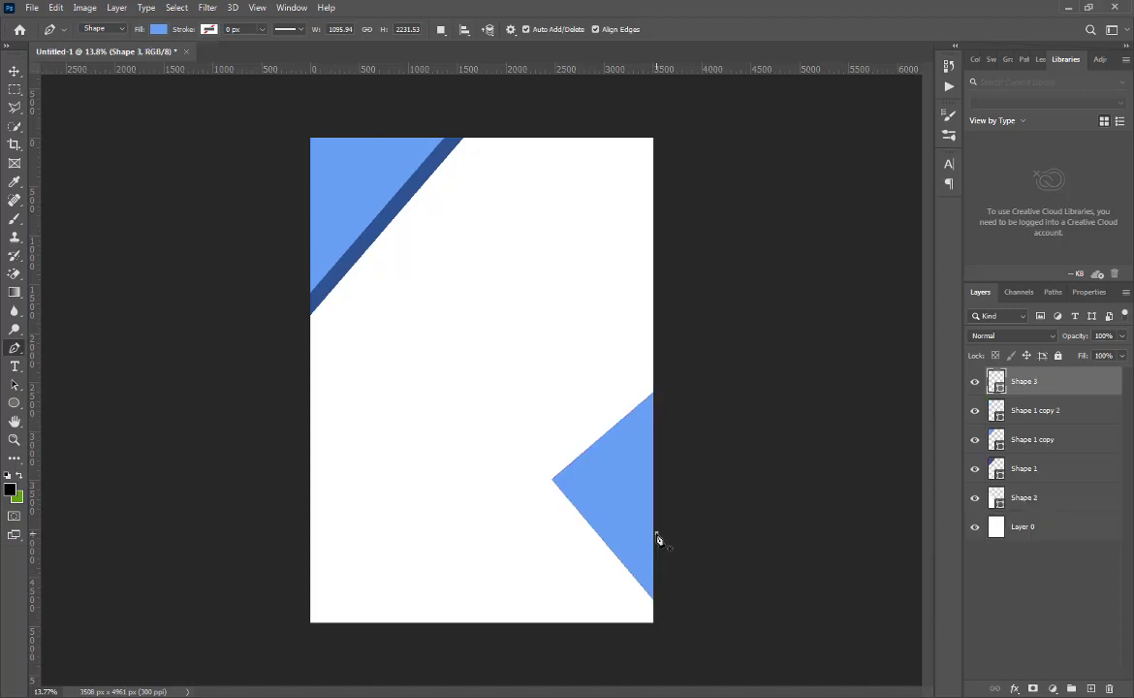
pyautogui.click(551, 625)
pyautogui.click(656, 627)
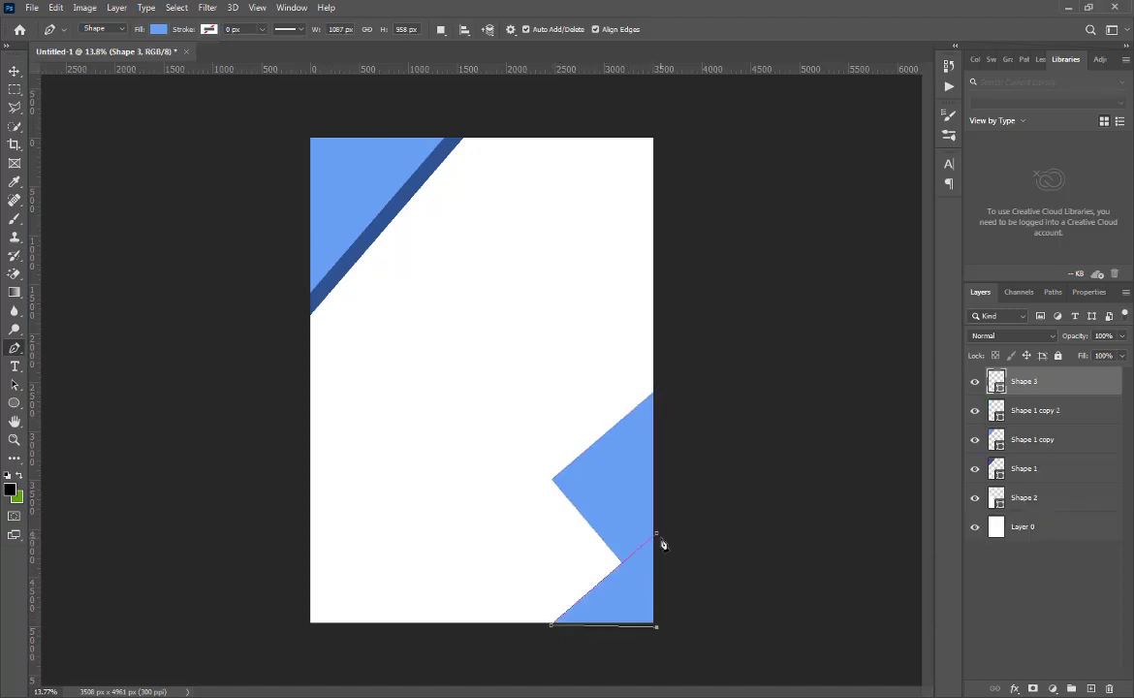
pyautogui.click(657, 533)
# - Place the new corner triangle behind the rotated light blue shape and fill it with the dark stripe's blue (095391)
pyautogui.press('v')
pyautogui.moveTo(1045, 383); pyautogui.dragTo(1044, 417)
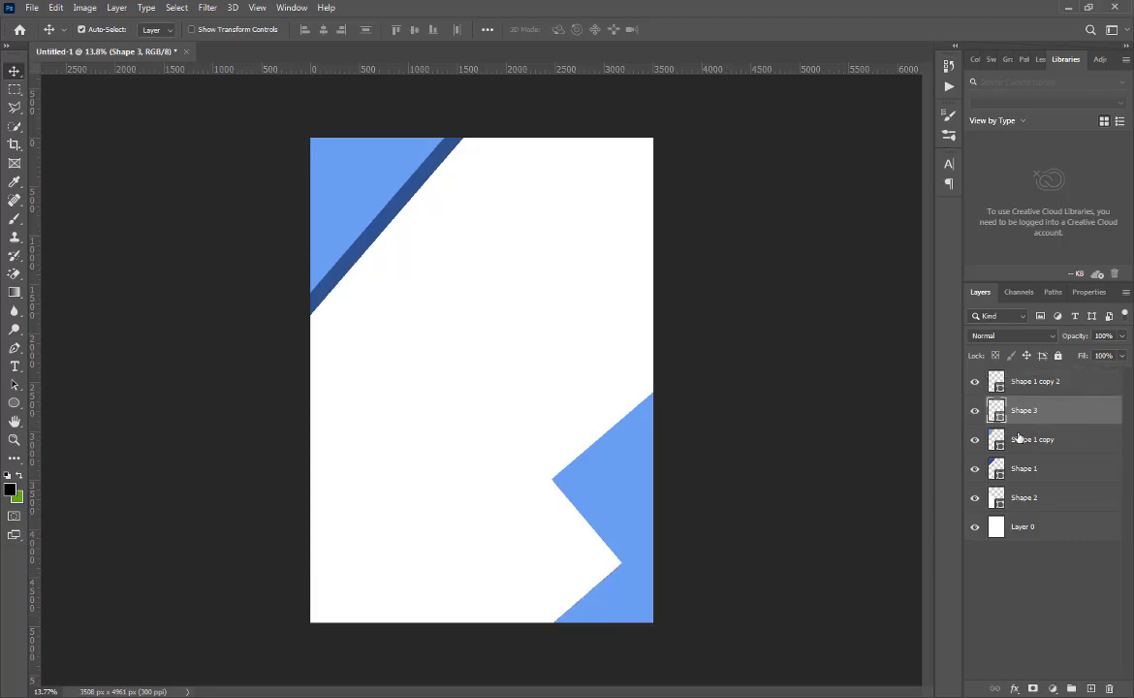
pyautogui.doubleClick(999, 415)
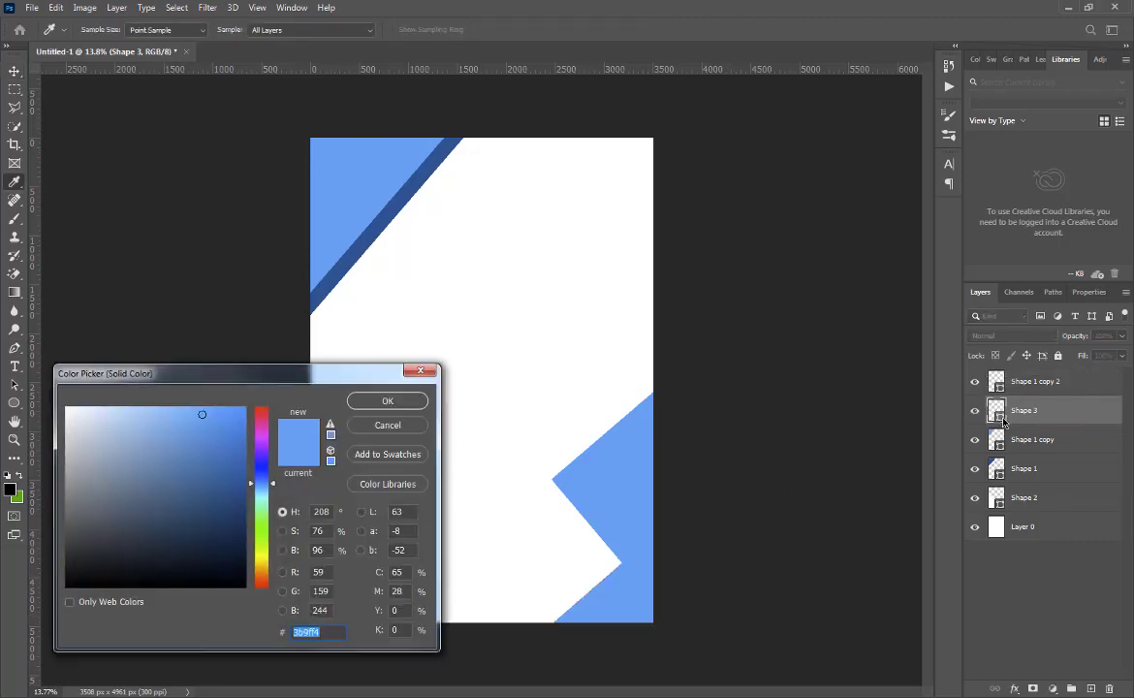
pyautogui.click(403, 194)
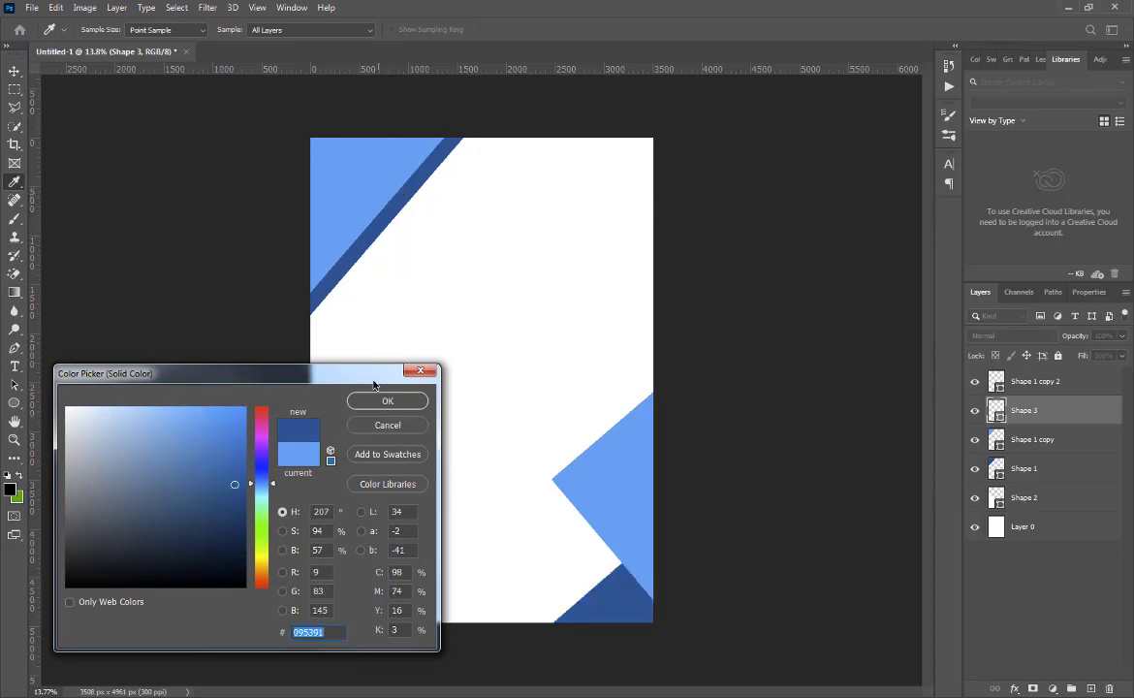
pyautogui.click(386, 403)
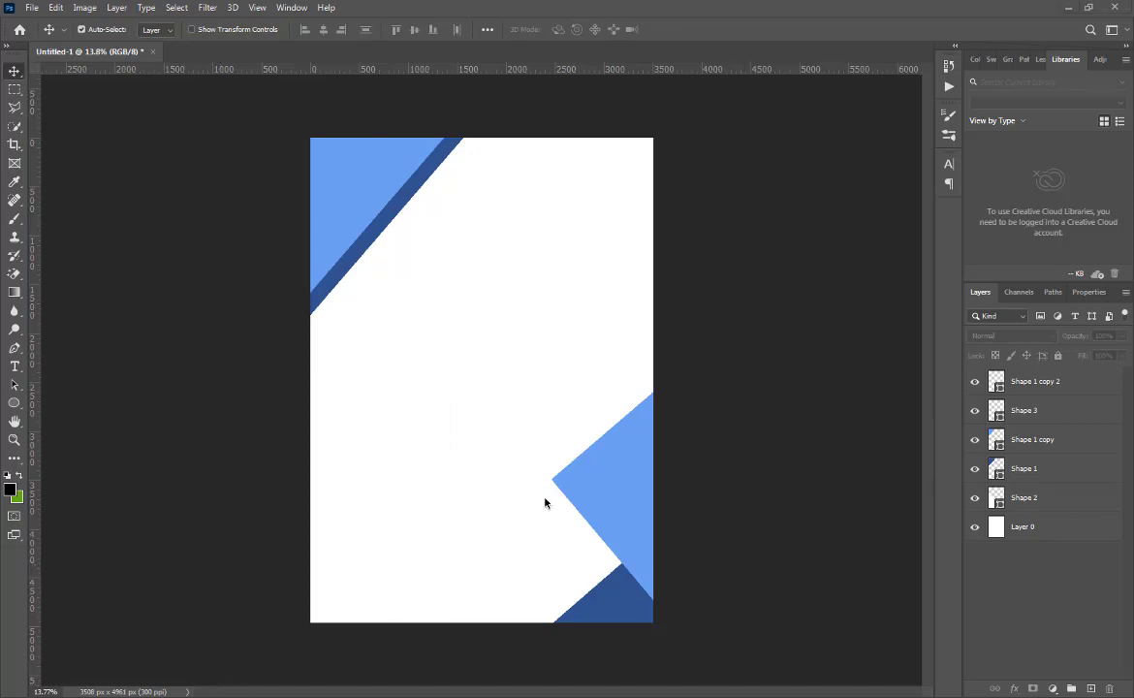
# - Place the observation-urban-building-business-steel_1127-2397 image, scaled to about 5789 by 3858 px, over the upper part of the page
pyautogui.click(233, 669)
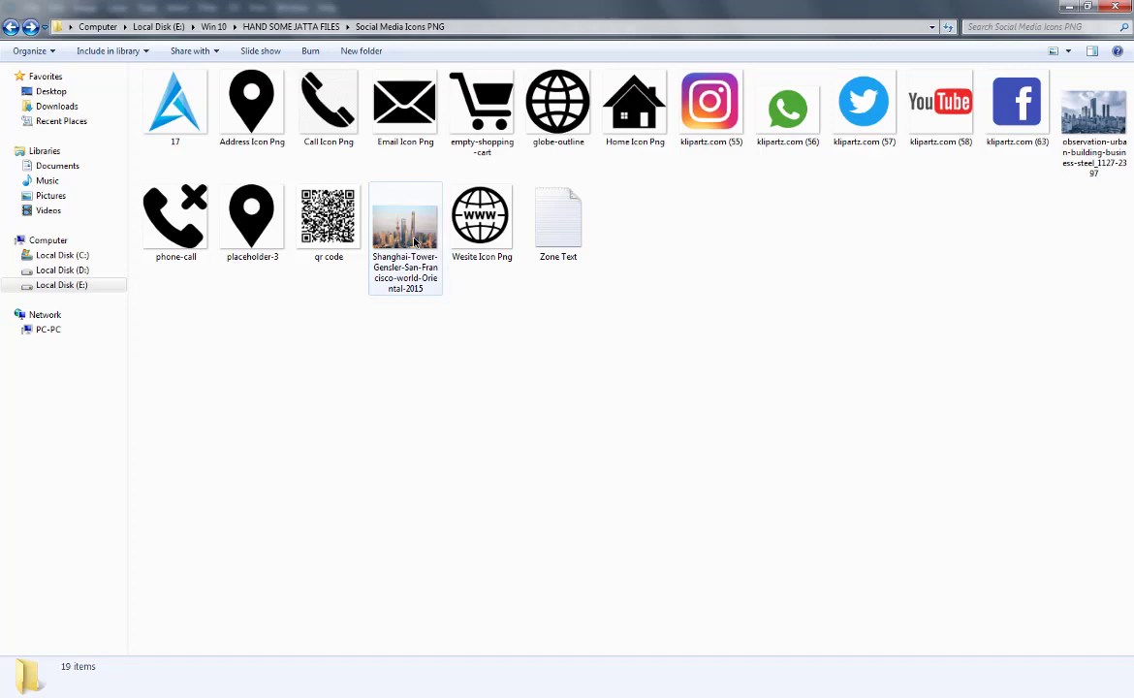
pyautogui.click(412, 268)
pyautogui.moveTo(1103, 155); pyautogui.dragTo(649, 197)
pyautogui.moveTo(447, 296); pyautogui.dragTo(140, 499)
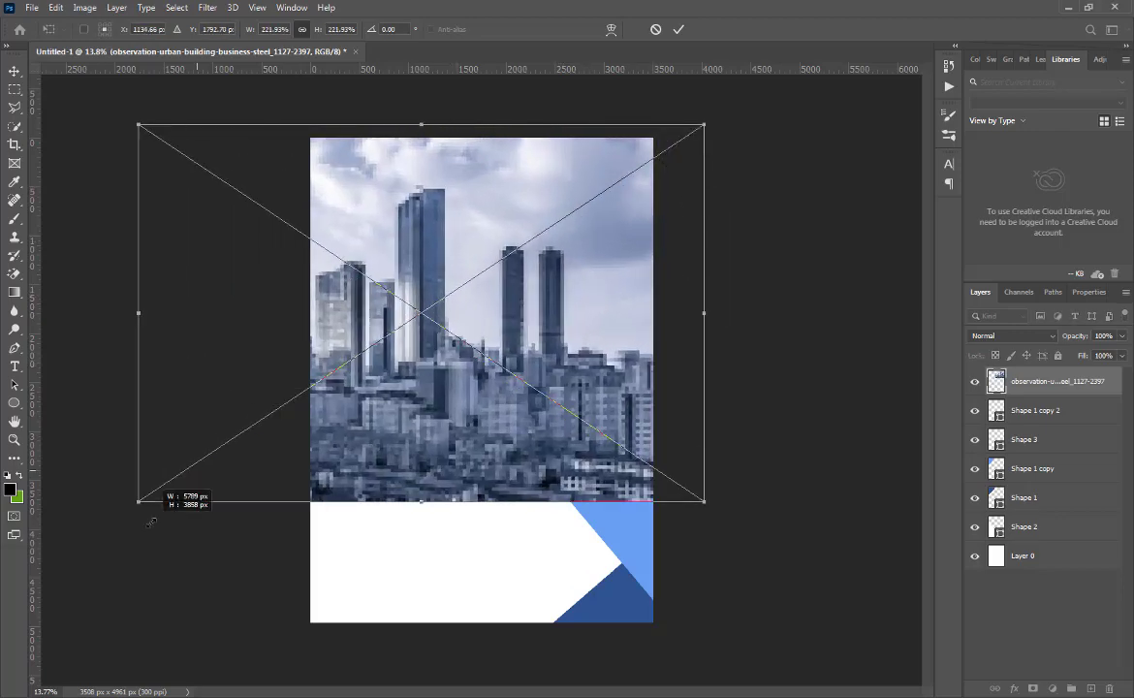
pyautogui.moveTo(578, 283); pyautogui.dragTo(690, 241)
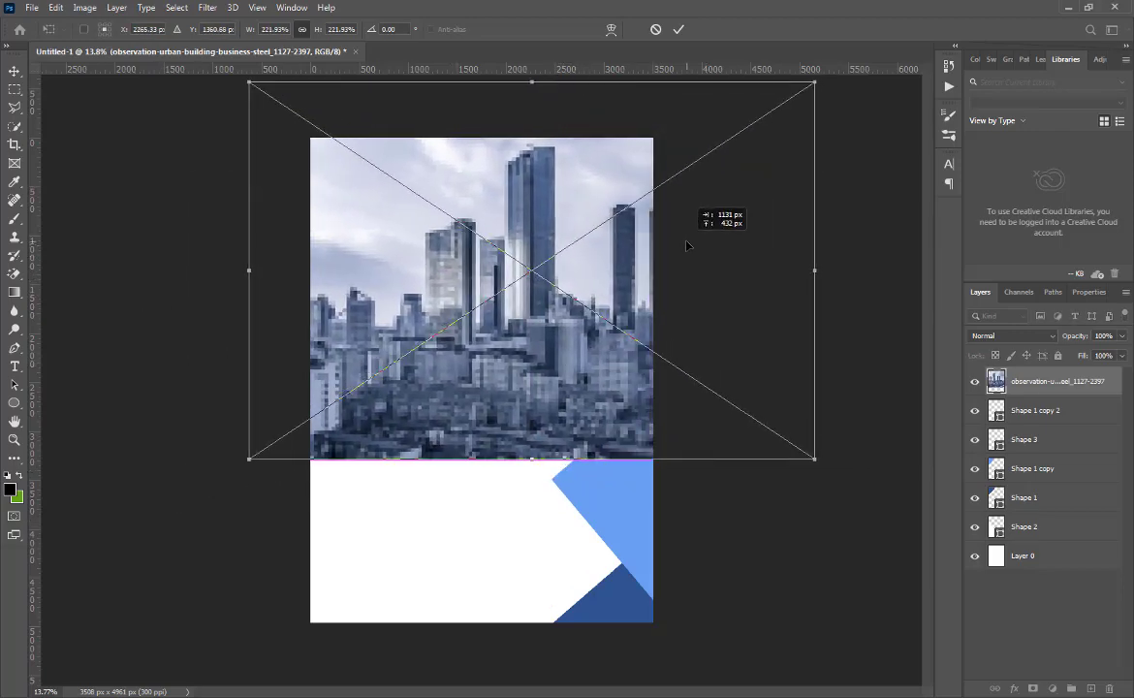
pyautogui.click(678, 29)
# - Move the city image layer directly above Layer 0 and clip it to that layer
pyautogui.moveTo(1001, 390); pyautogui.dragTo(1015, 533)
pyautogui.rightClick(1029, 532)
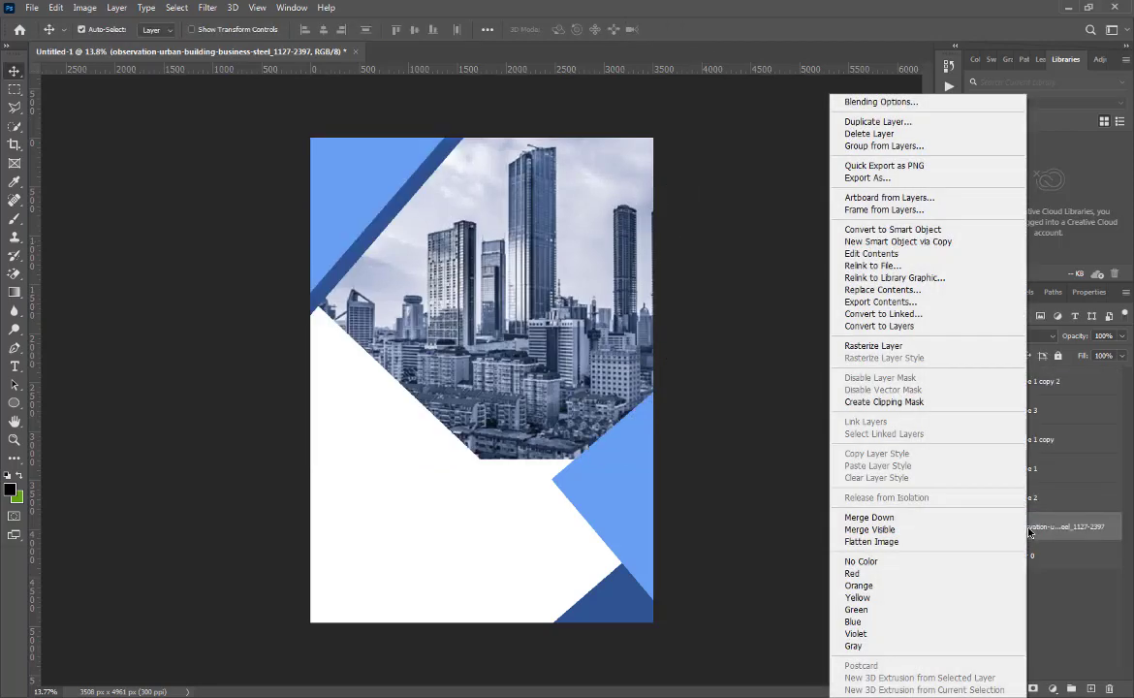
pyautogui.click(921, 401)
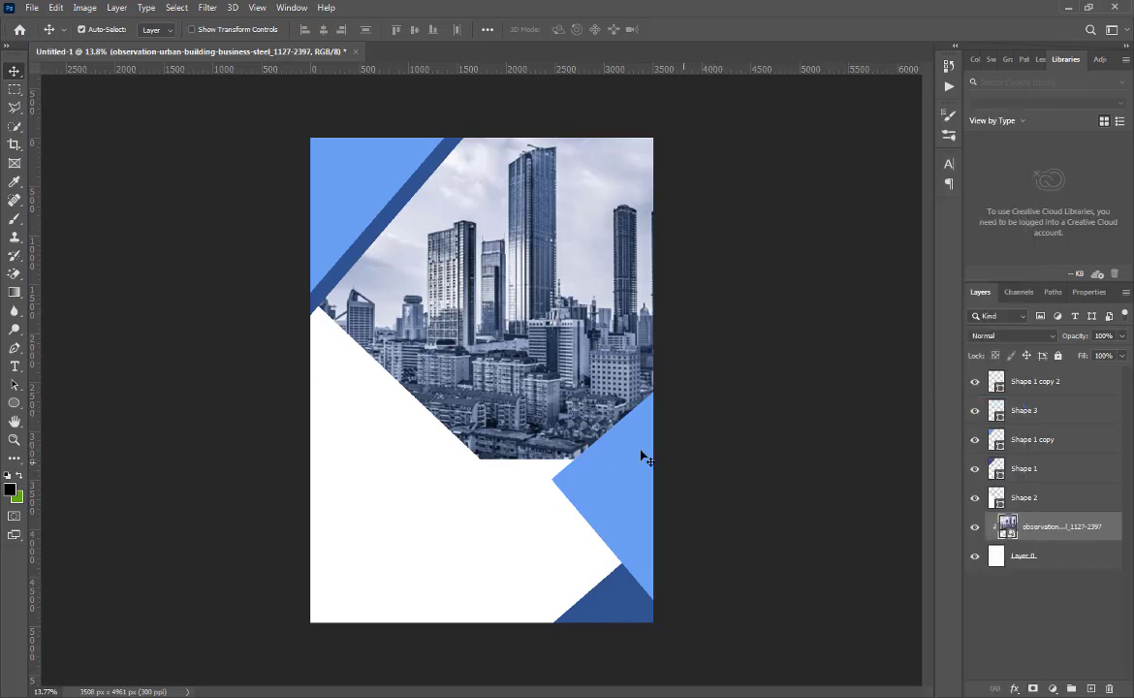
# - Enlarge the white lower triangle outward from its upper-right corner so it covers more of the city image
pyautogui.click(438, 505)
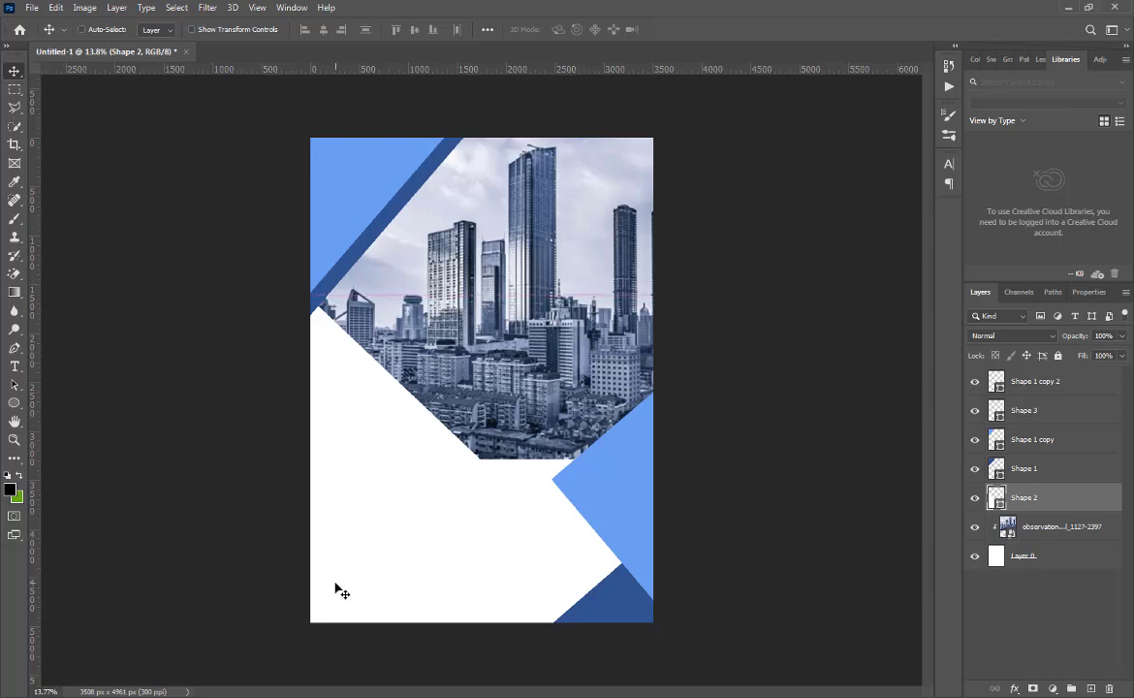
pyautogui.hotkey('ctrl', 't')
pyautogui.moveTo(656, 291); pyautogui.dragTo(727, 260)
pyautogui.click(702, 29)
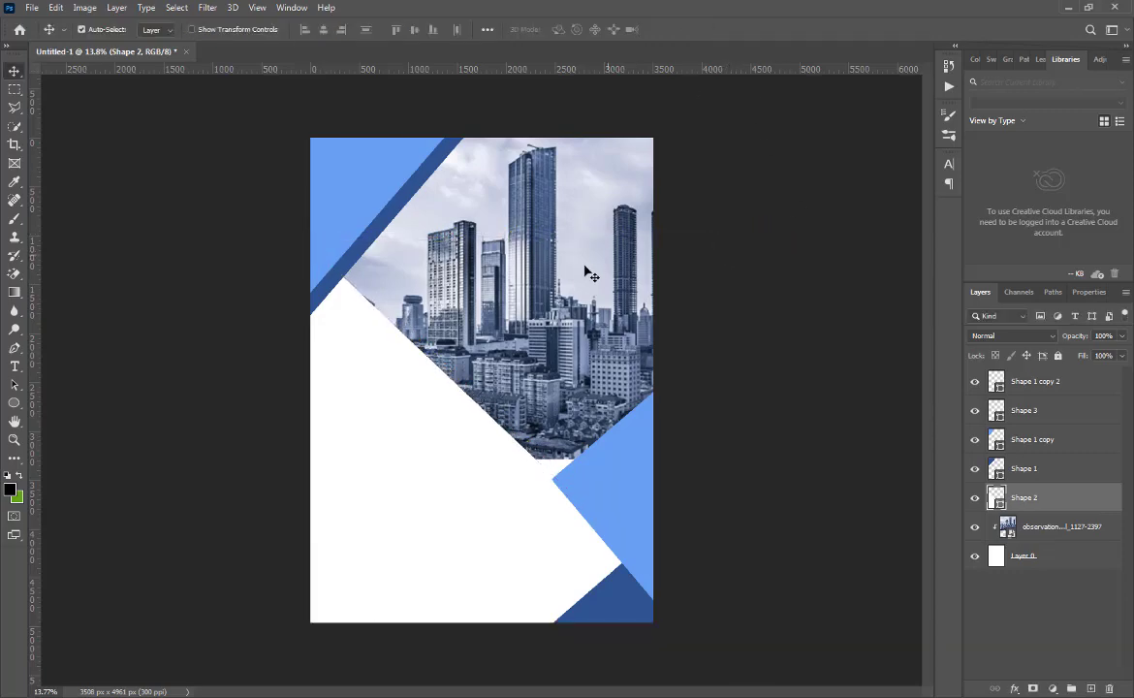
# - Enlarge the city image and shift it slightly so it fills the gap above the white triangle
pyautogui.click(587, 273)
pyautogui.hotkey('ctrl', 't')
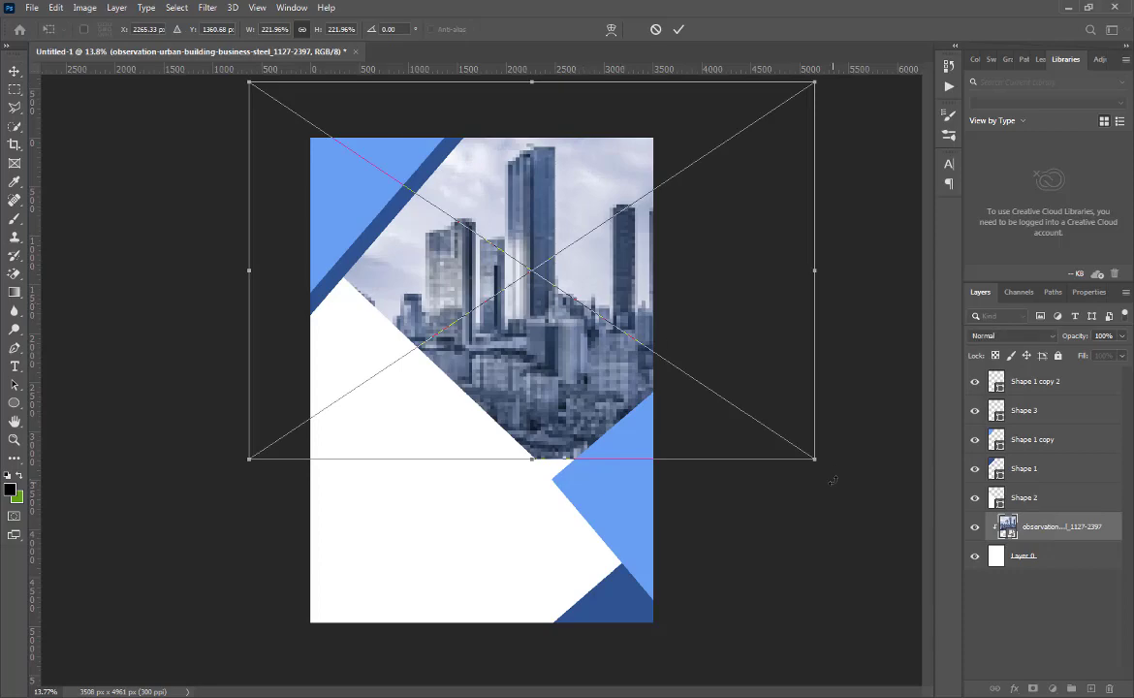
pyautogui.moveTo(816, 460); pyautogui.dragTo(849, 486)
pyautogui.moveTo(742, 344); pyautogui.dragTo(734, 347)
pyautogui.click(678, 30)
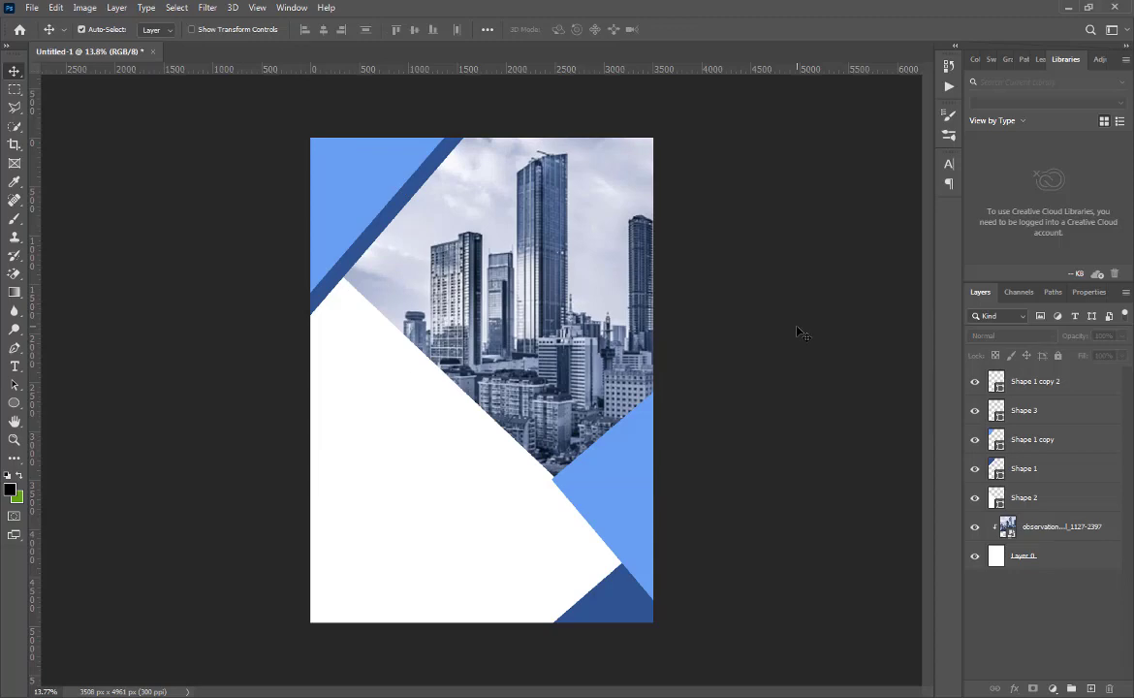
# - Nudge the white lower triangle slightly down to align with the light blue shape's tip, and deselect it
pyautogui.click(498, 490)
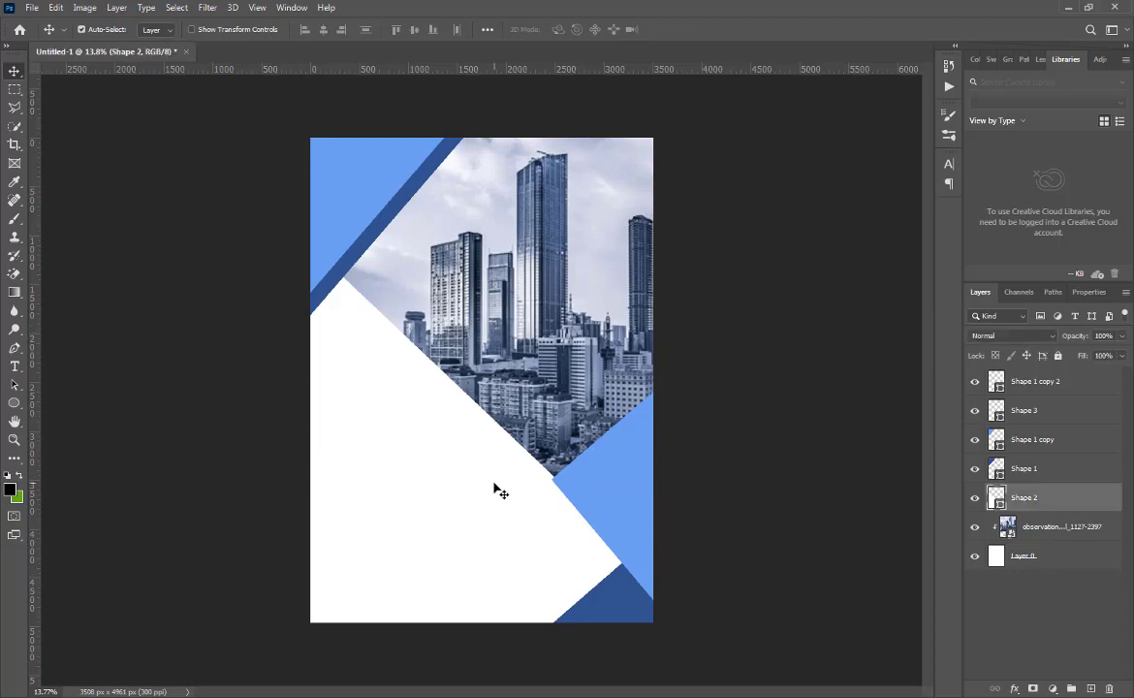
pyautogui.press('Down')
pyautogui.press('Down')
pyautogui.press('Down')
pyautogui.press('Down')
pyautogui.press('Down')
pyautogui.press('Down')
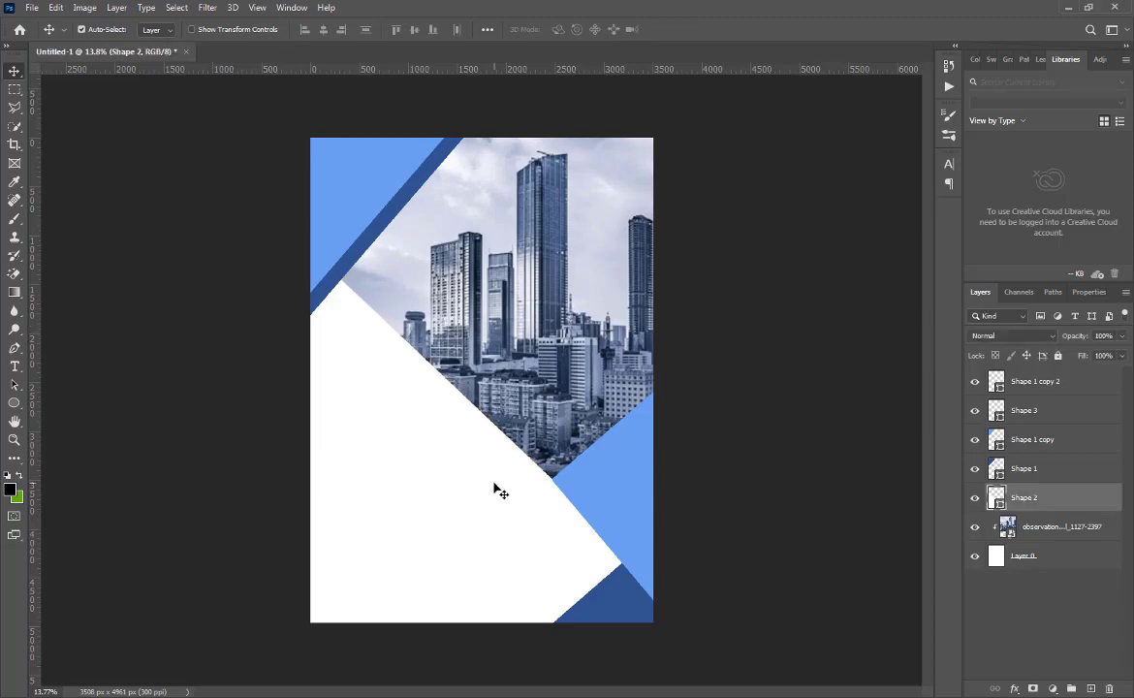
pyautogui.click(739, 463)
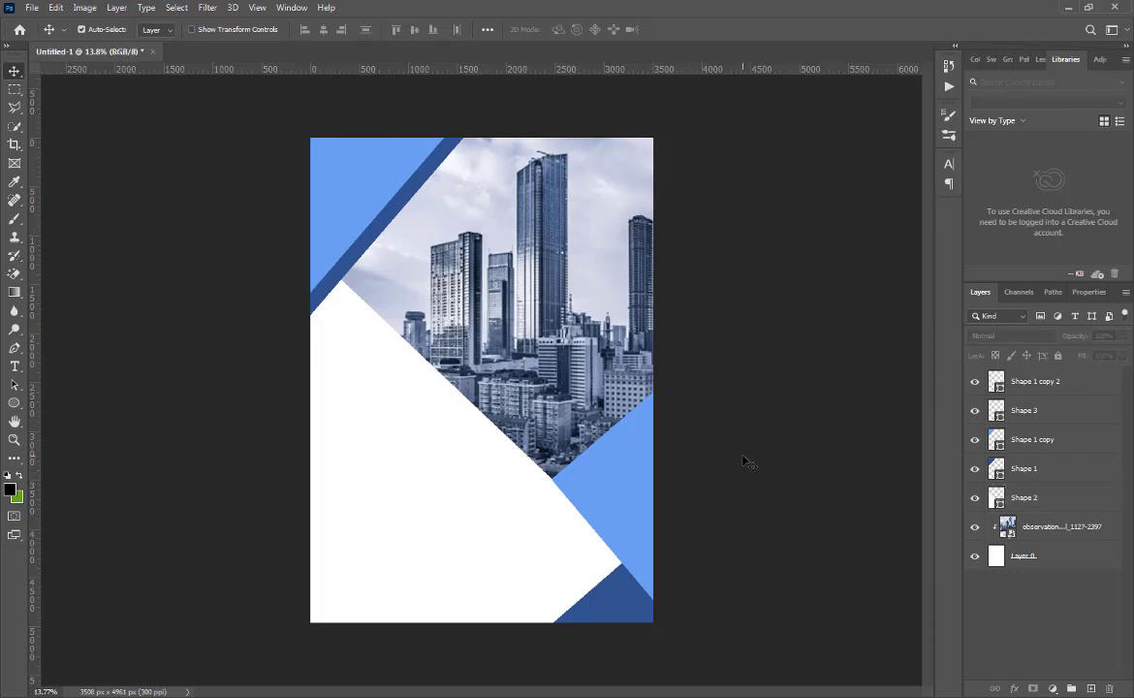
# - Place the logo image 17 at about 25.33% scale inside the page's upper-left corner triangle
pyautogui.click(231, 696)
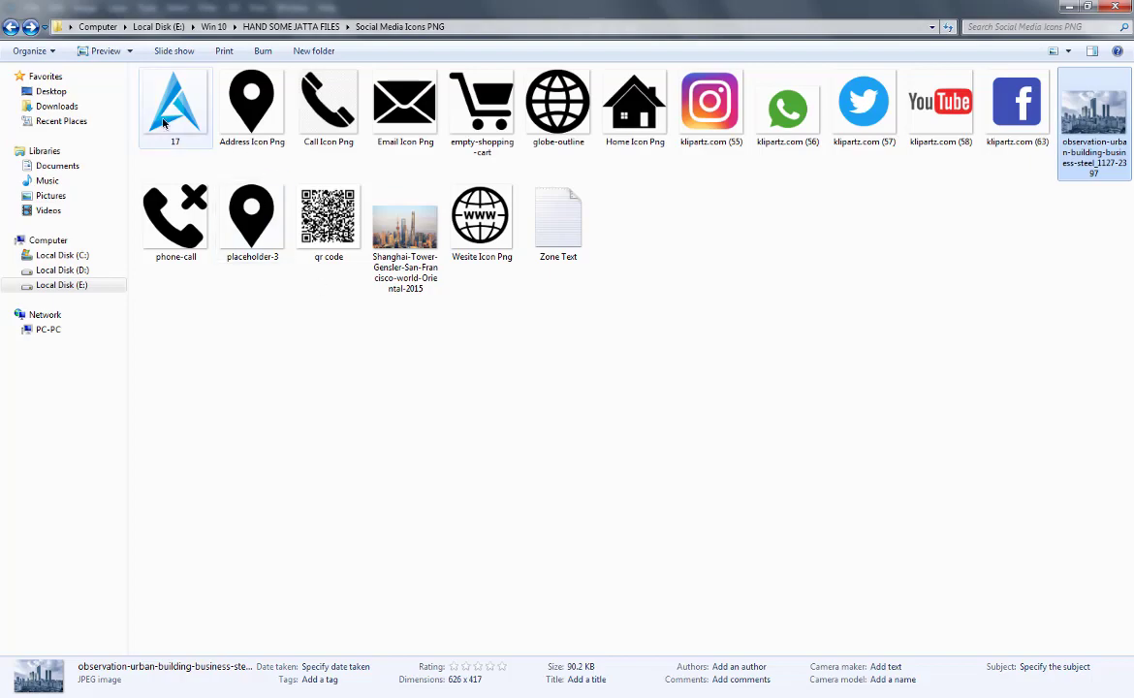
pyautogui.moveTo(163, 122); pyautogui.dragTo(372, 199)
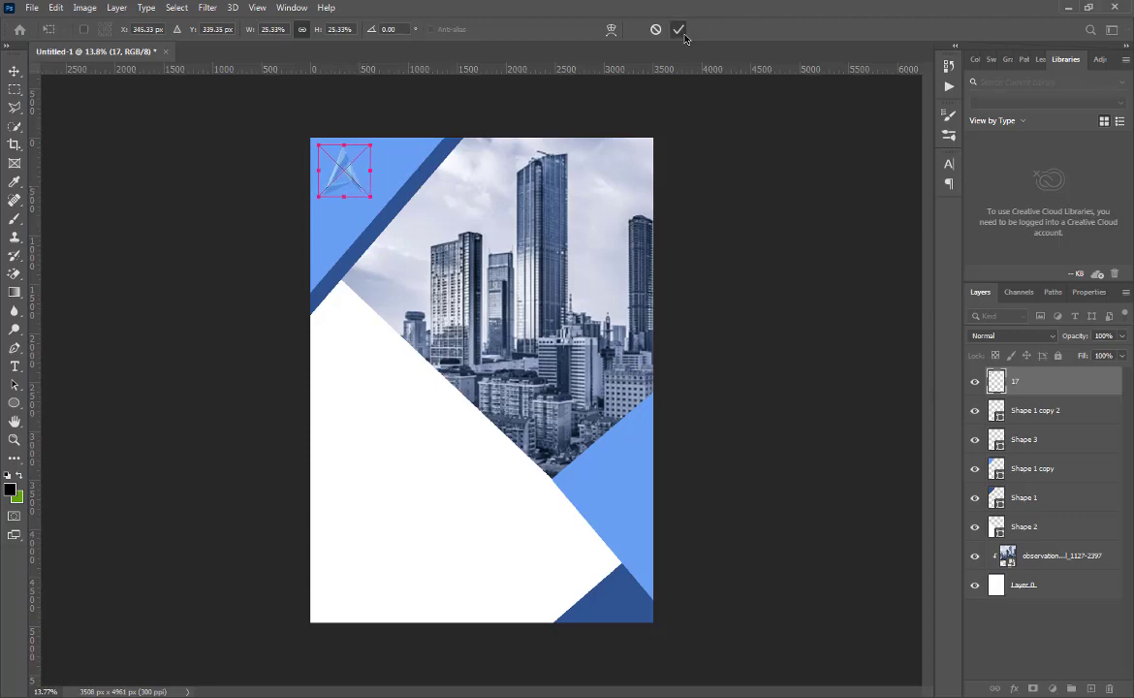
pyautogui.click(679, 30)
# - Try several alternative blue fills on the upper-left triangle behind the logo, ending with 408bcb
pyautogui.click(1012, 470)
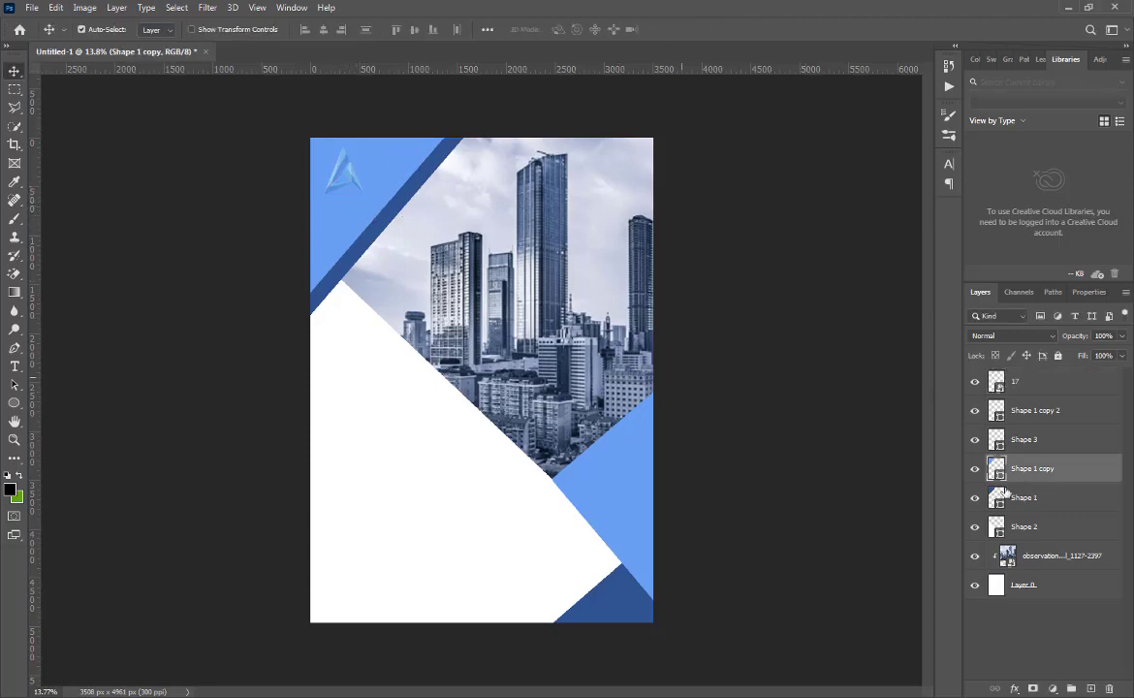
pyautogui.doubleClick(996, 468)
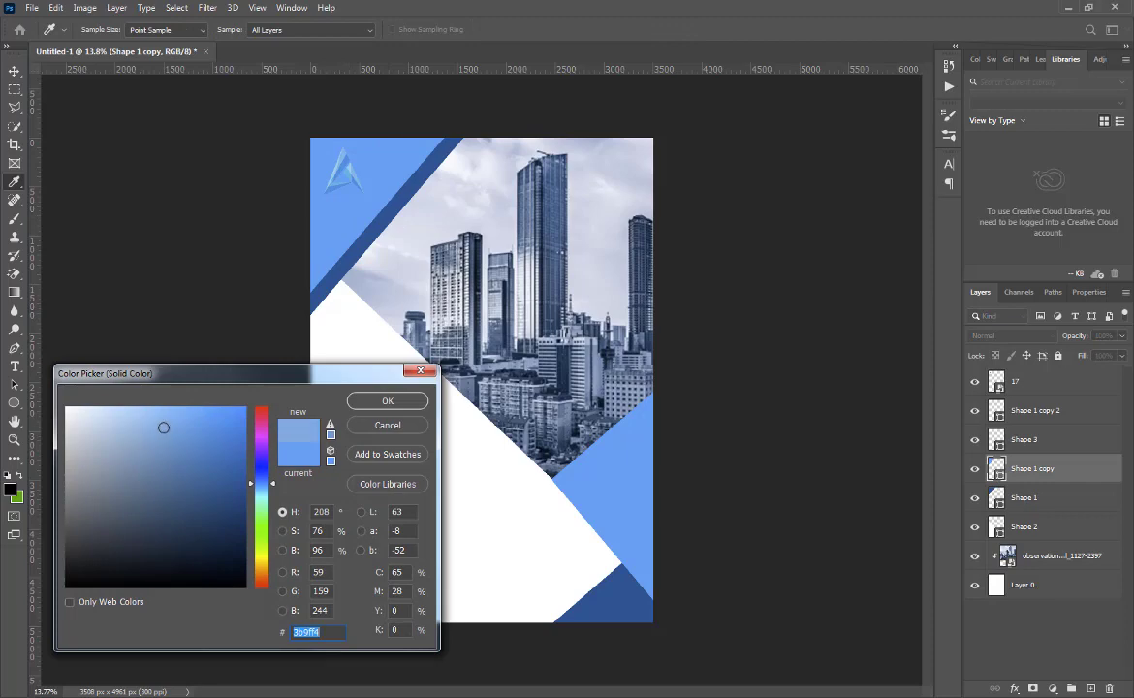
pyautogui.click(127, 423)
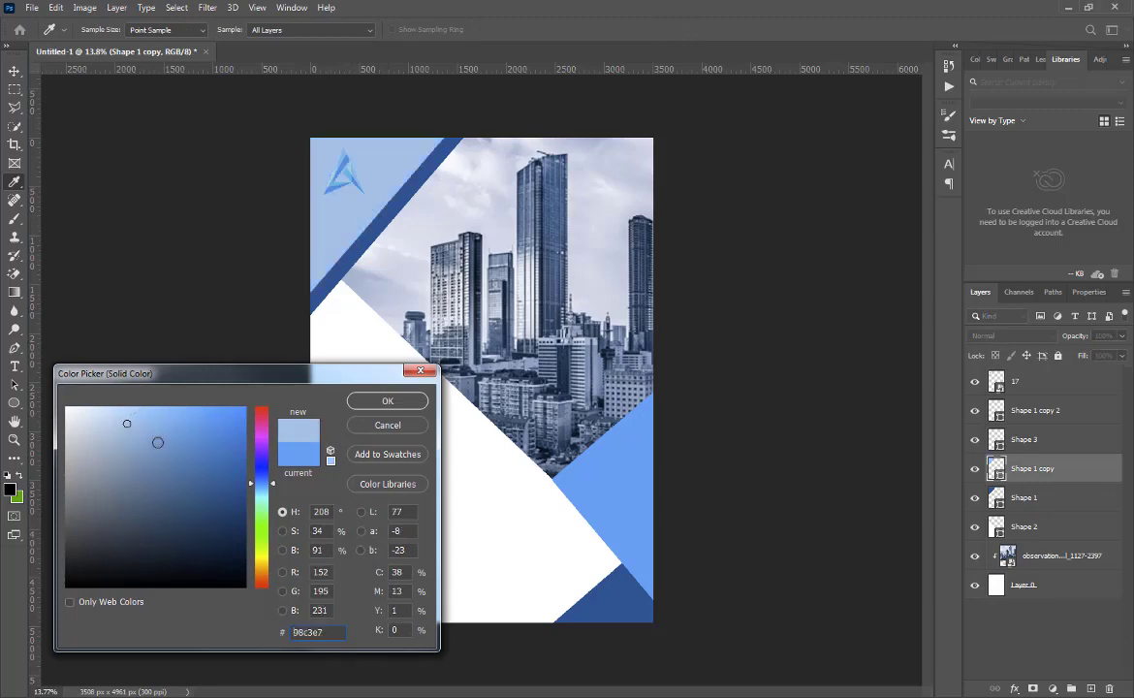
pyautogui.click(150, 449)
pyautogui.click(238, 491)
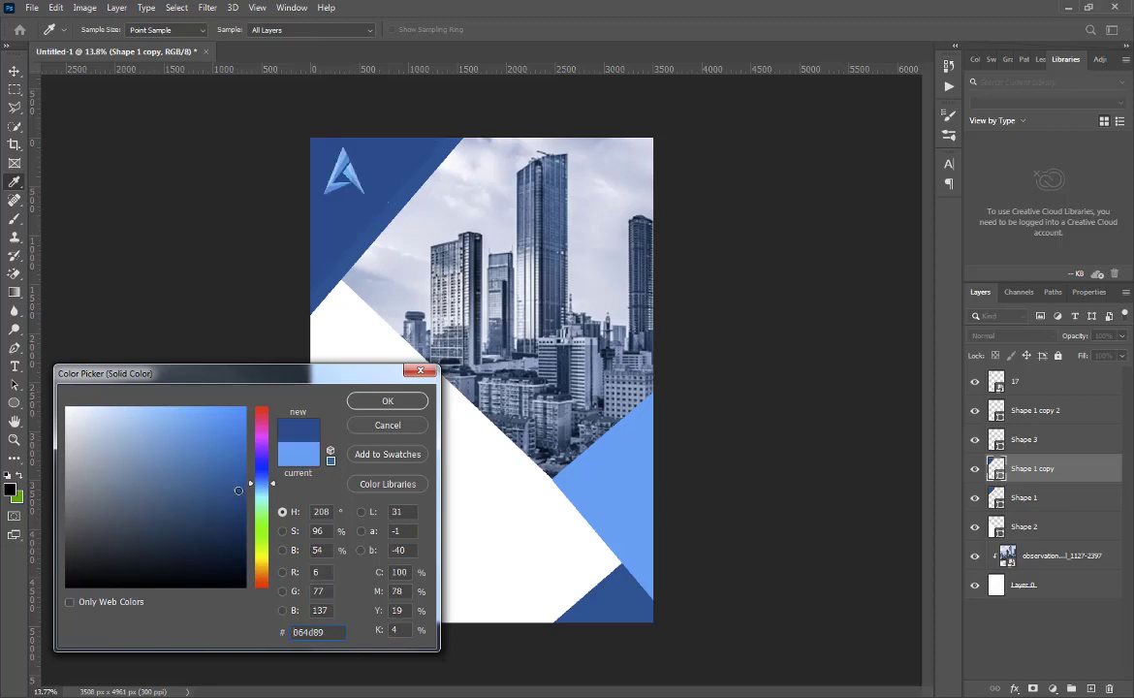
pyautogui.click(197, 474)
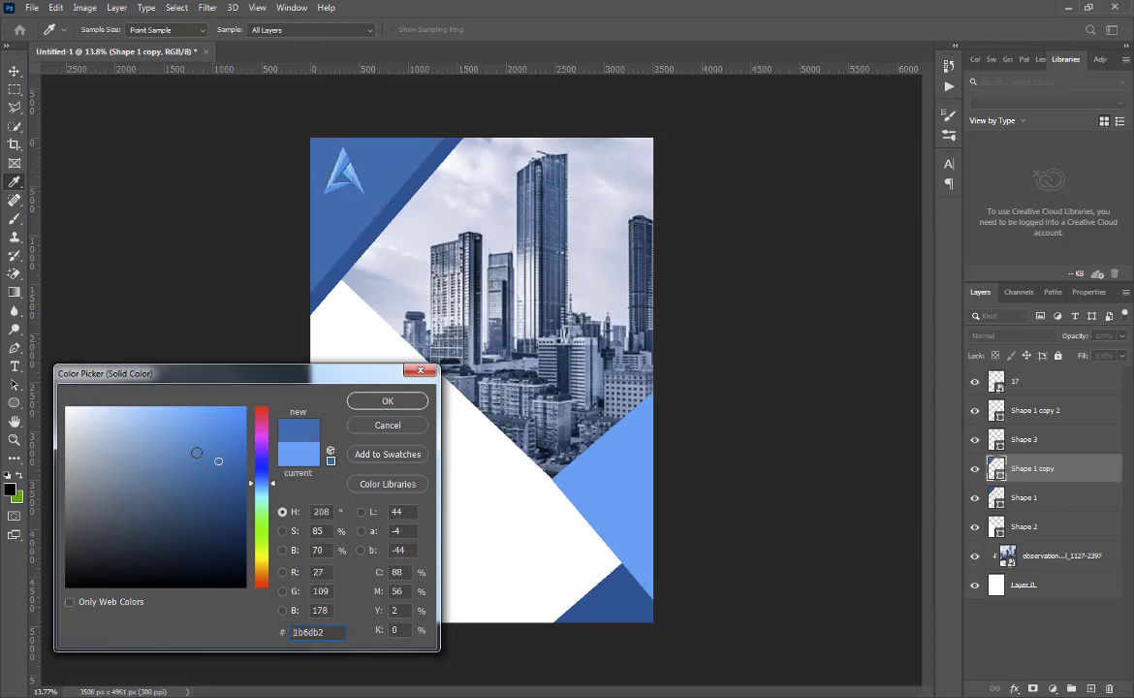
pyautogui.click(189, 444)
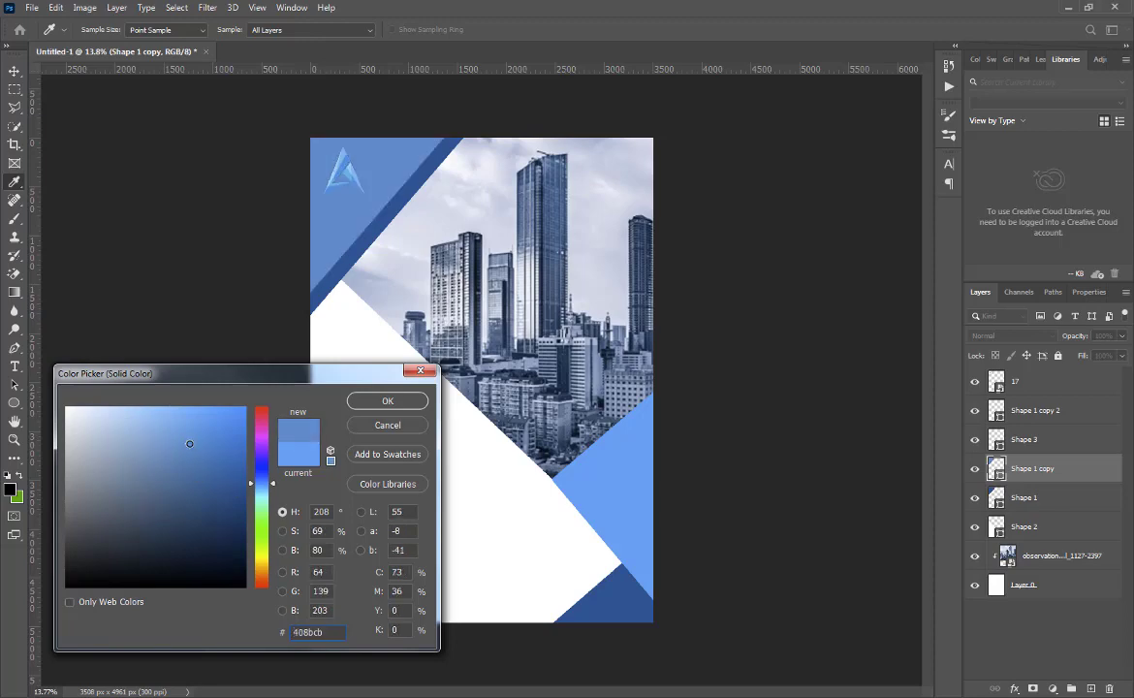
pyautogui.click(386, 401)
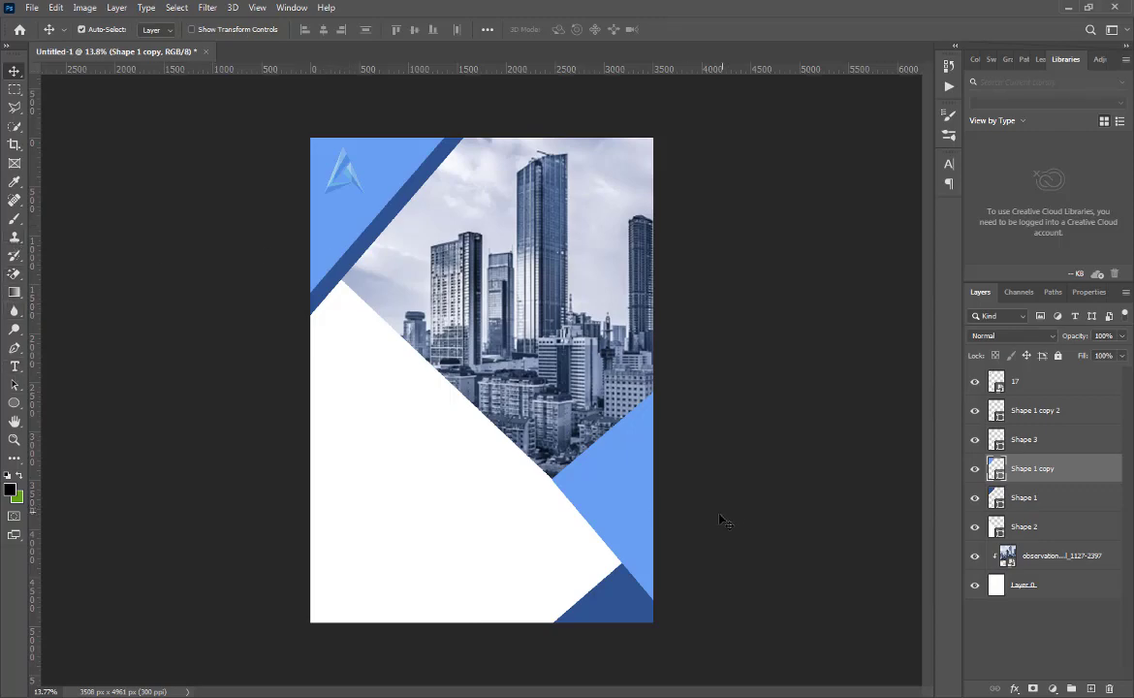
# - Enlarge the logo in the upper-left triangle to about 35% scale, reposition it within the triangle, and deselect it
pyautogui.click(349, 181)
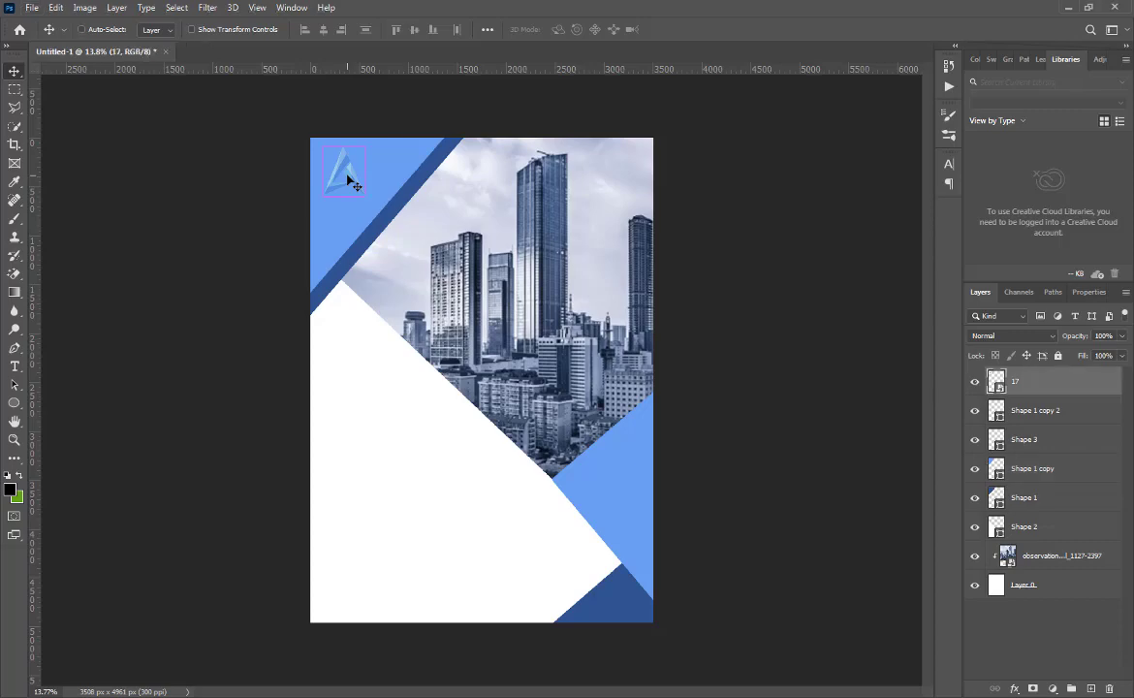
pyautogui.hotkey('ctrl', 't')
pyautogui.moveTo(375, 211); pyautogui.dragTo(380, 205)
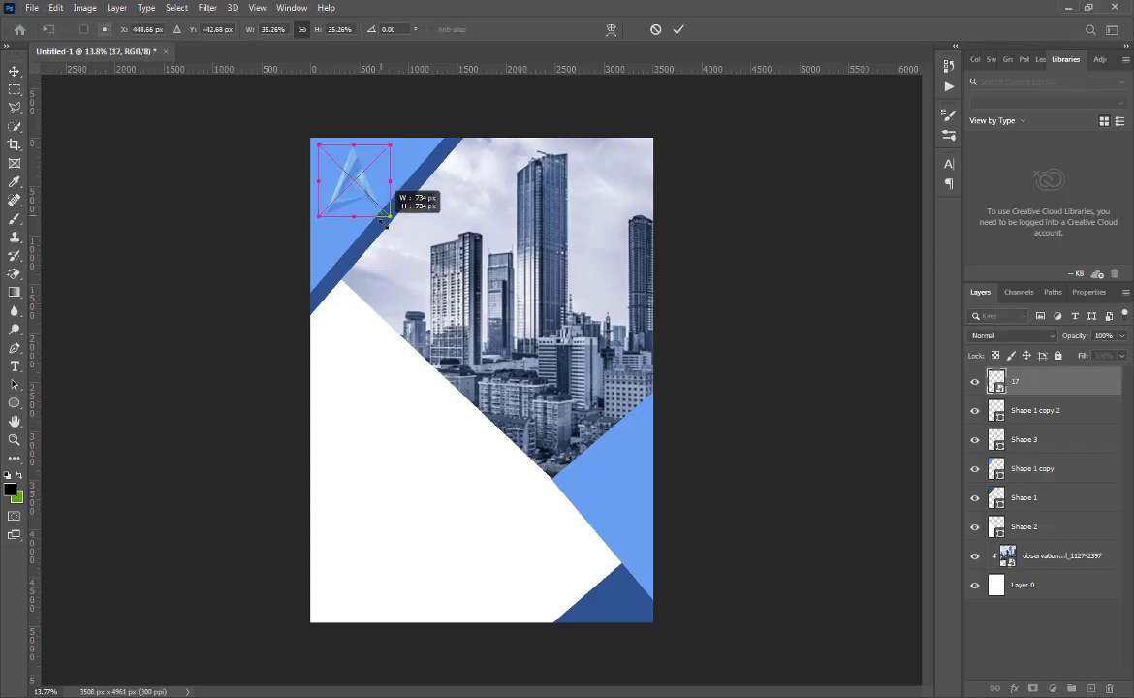
pyautogui.moveTo(330, 170); pyautogui.dragTo(349, 191)
pyautogui.click(678, 29)
pyautogui.click(700, 319)
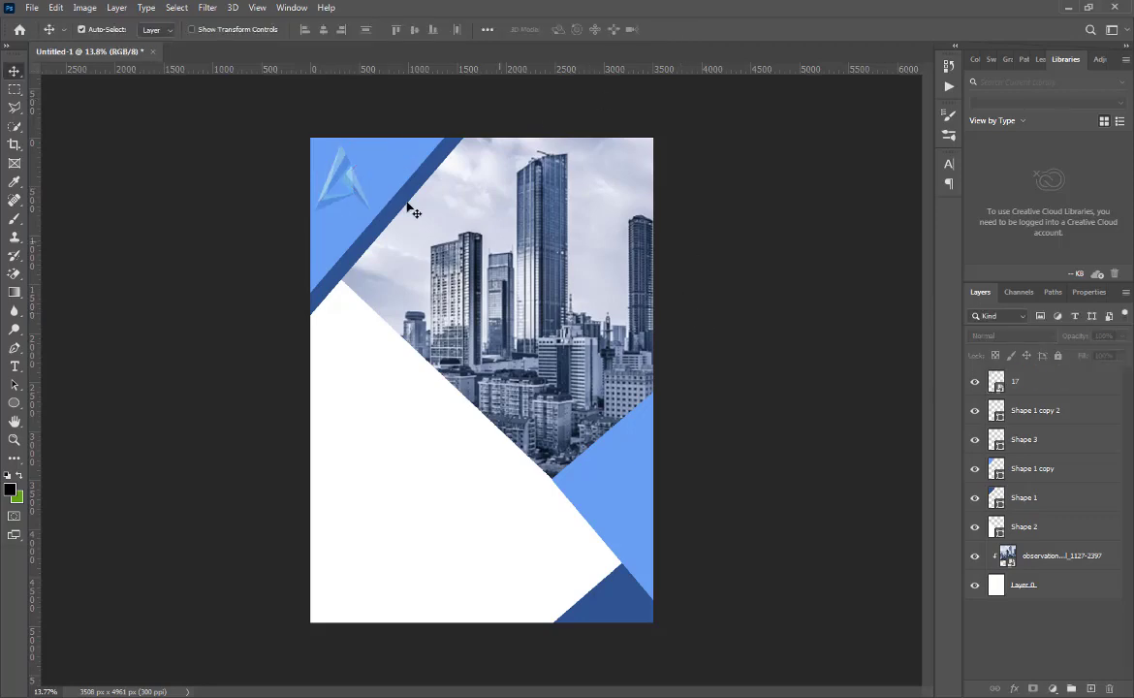
# - Duplicate the logo onto the light blue lower-right shape, scale the copy down near the shape's upper part, and deselect it
pyautogui.keyDown('alt'); pyautogui.moveTo(356, 187); pyautogui.dragTo(634, 461); pyautogui.keyUp('alt')
pyautogui.hotkey('ctrl', 't')
pyautogui.click(678, 29)
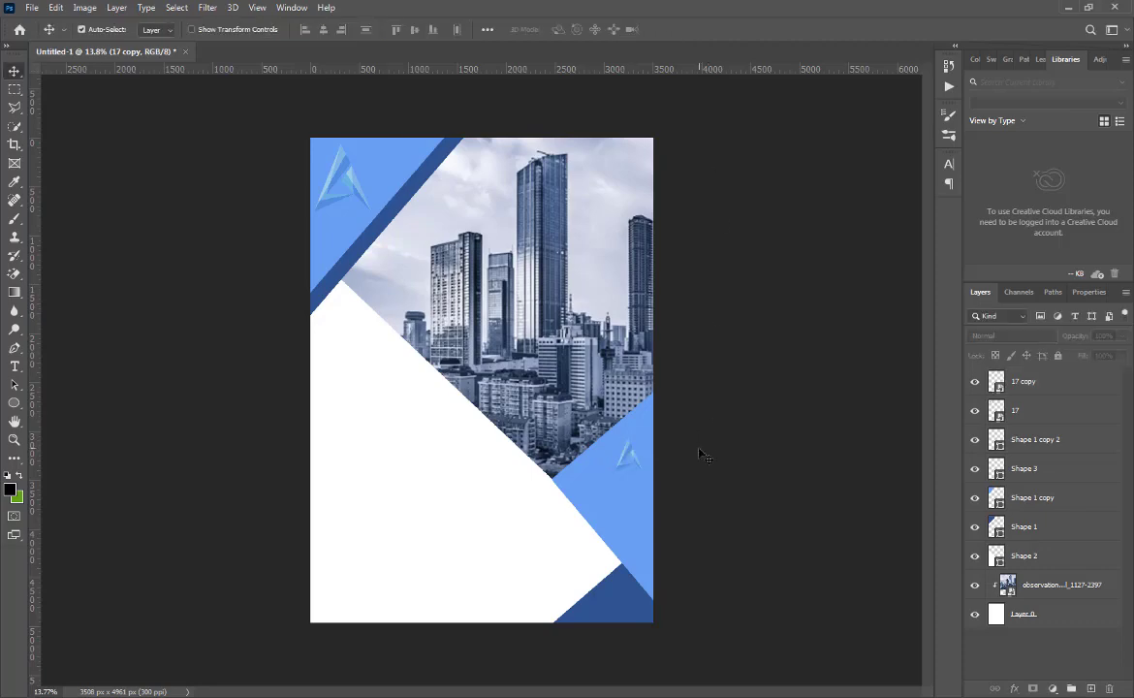
pyautogui.click(705, 456)
# - Add a Myriad Pro Bold text line at 37 pt, move it into the white area, and clear its placeholder text
pyautogui.click(15, 365)
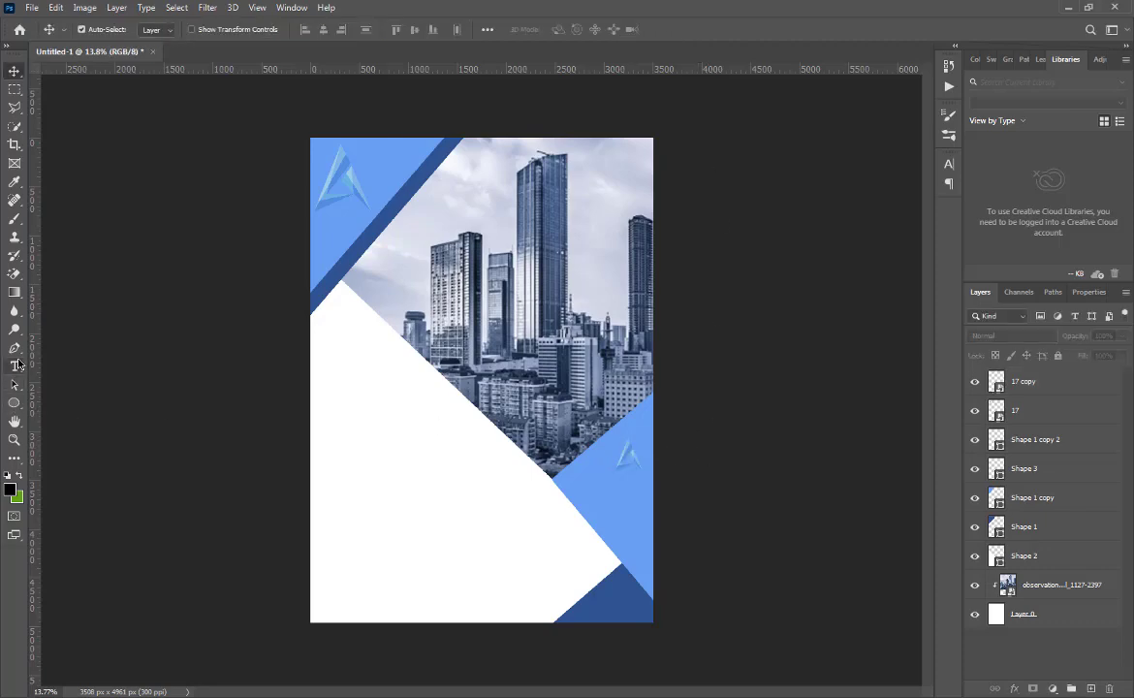
pyautogui.click(588, 499)
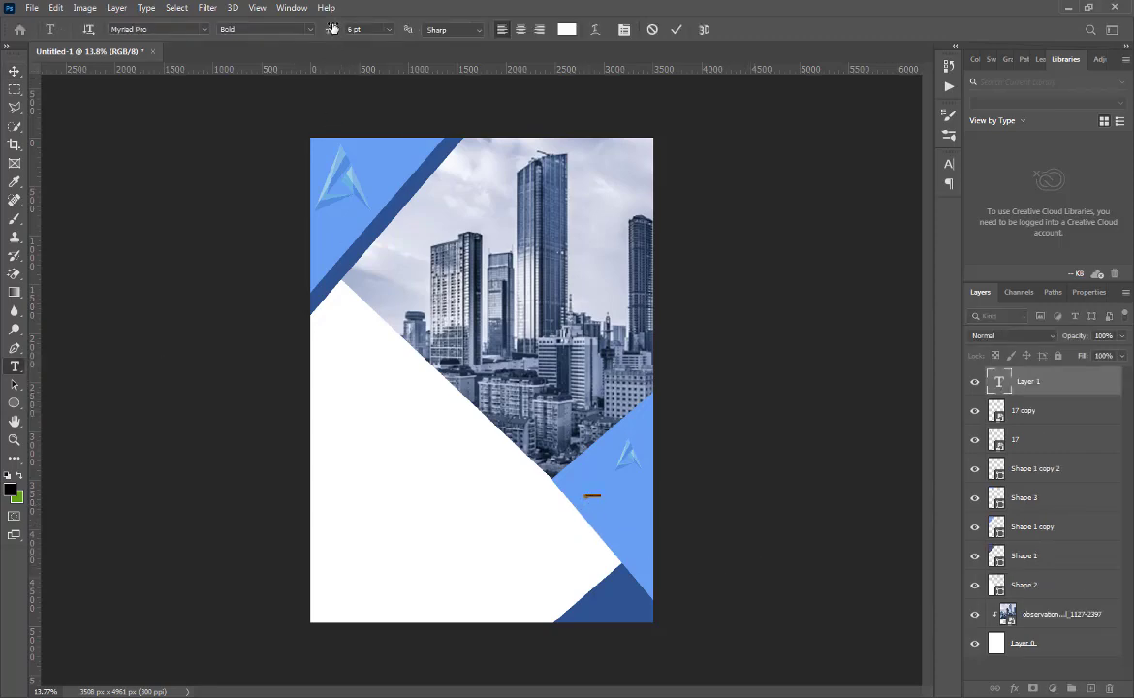
pyautogui.moveTo(332, 30); pyautogui.dragTo(369, 30)
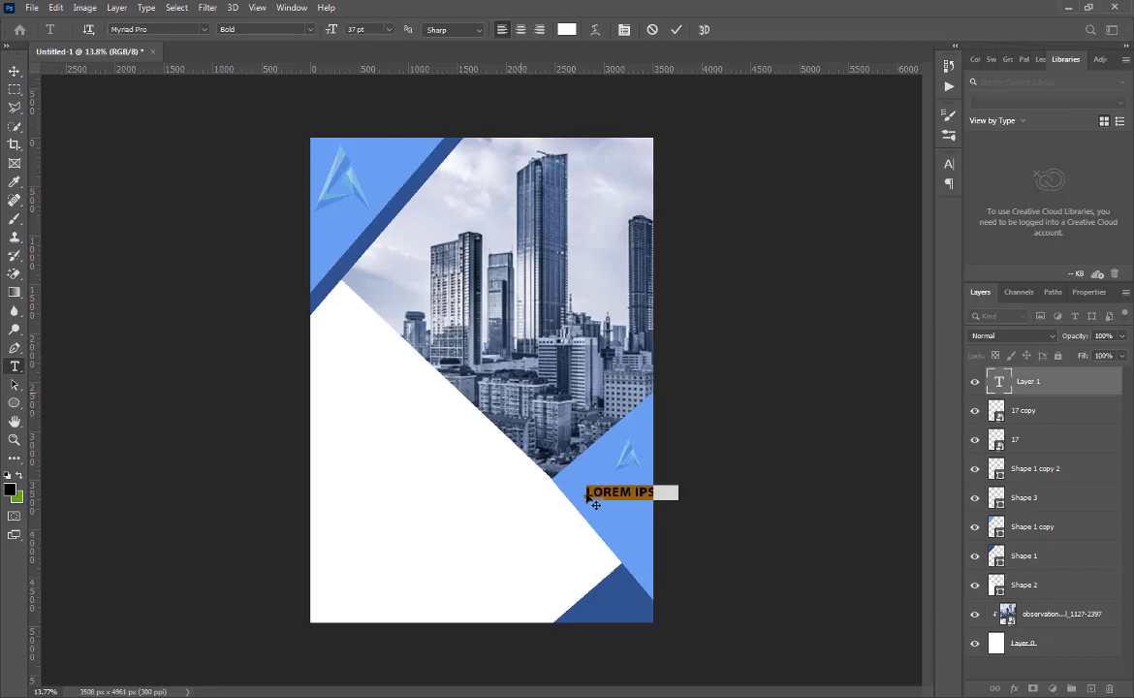
pyautogui.moveTo(584, 519); pyautogui.dragTo(428, 515)
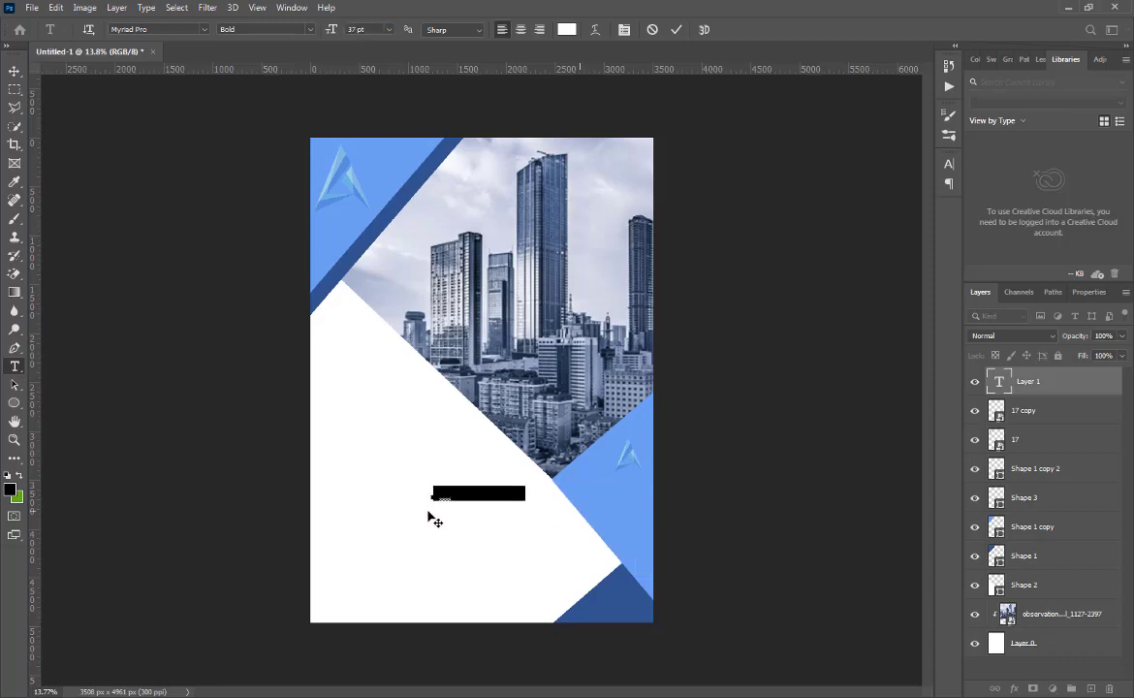
pyautogui.press('BackSpace')
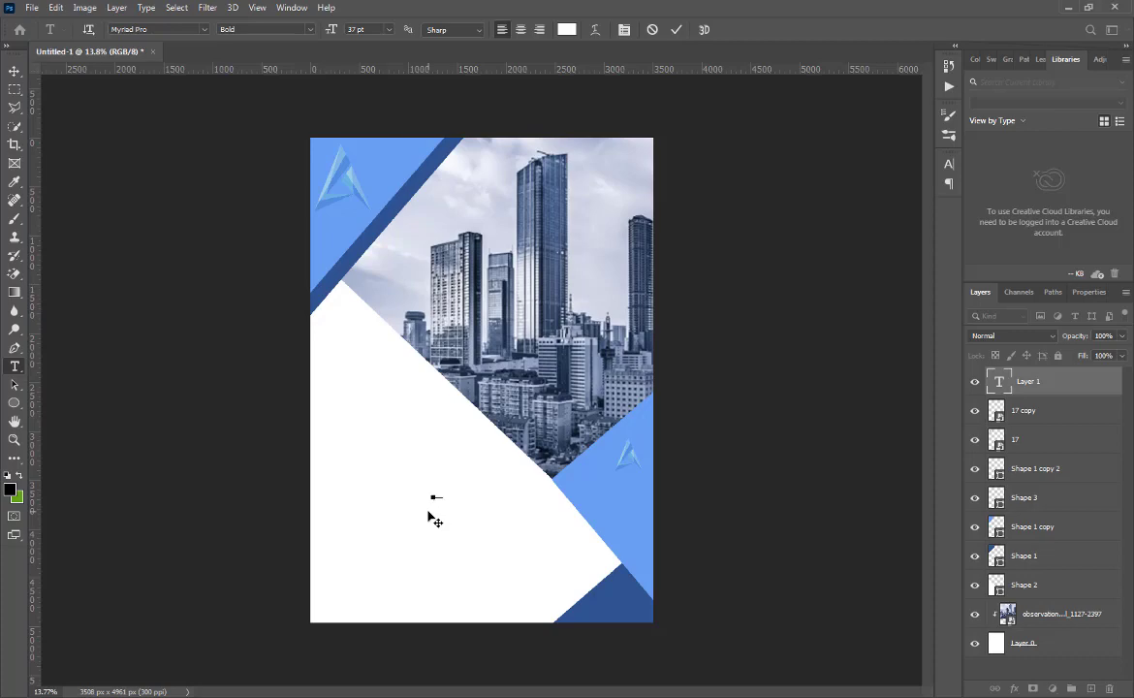
# - Set the text color to black 000000 and enter GRAPHIC DESIGN as the text line
pyautogui.doubleClick(439, 493)
pyautogui.click(568, 30)
pyautogui.moveTo(236, 494); pyautogui.dragTo(65, 589)
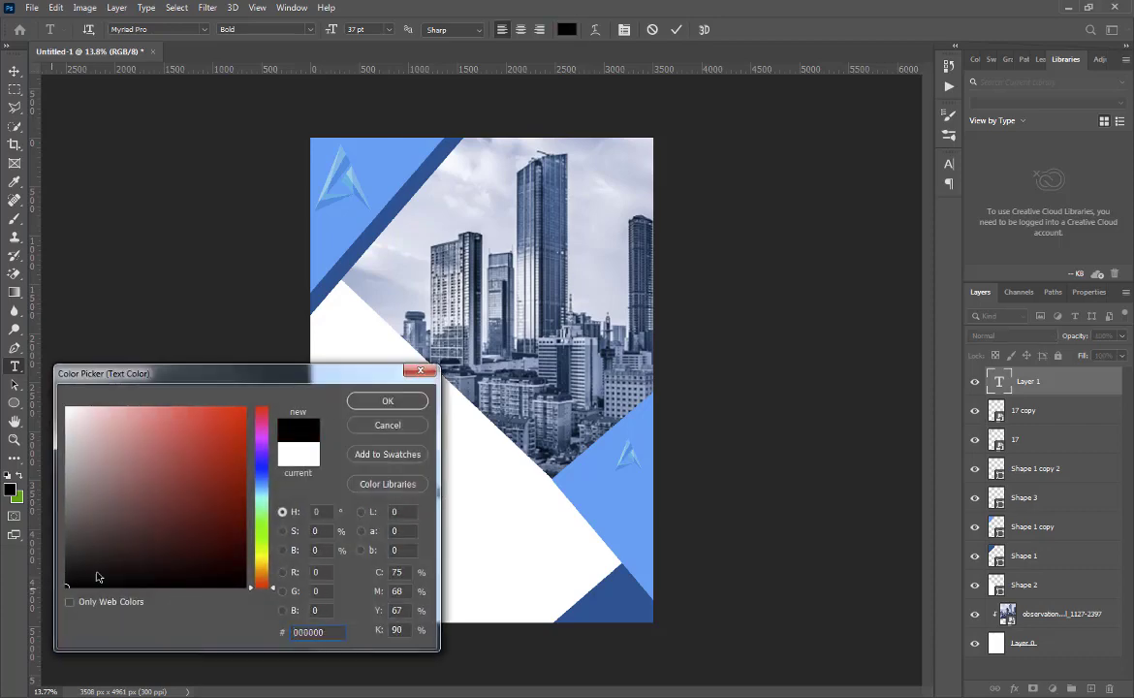
pyautogui.click(386, 402)
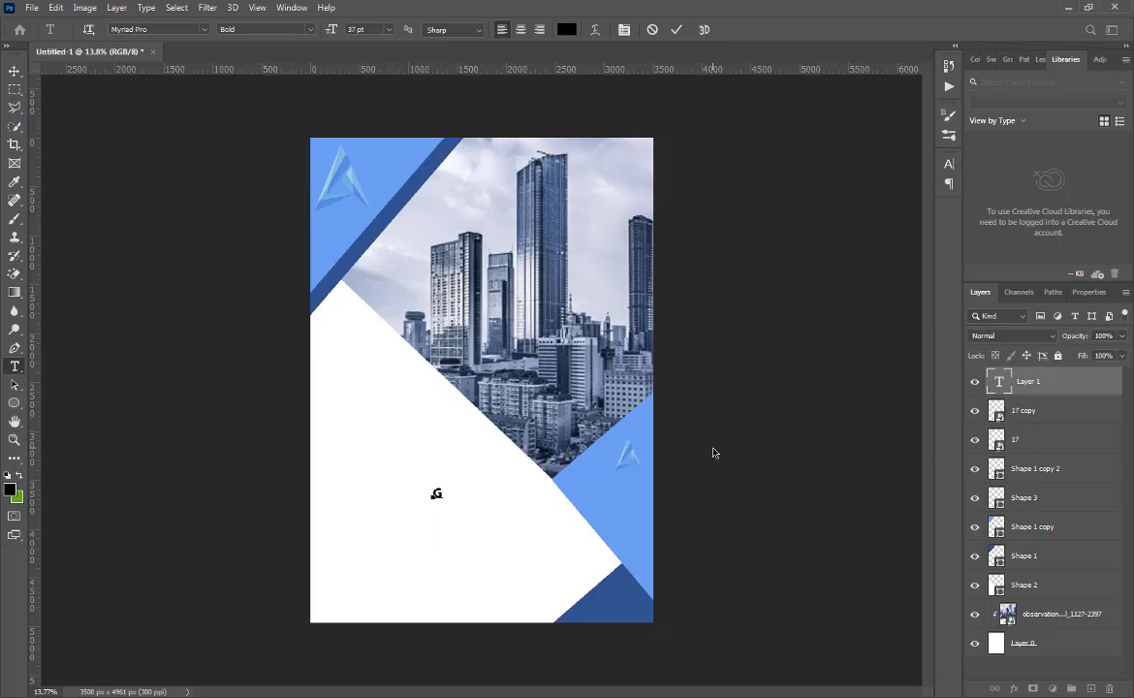
pyautogui.write('APHIC DES')
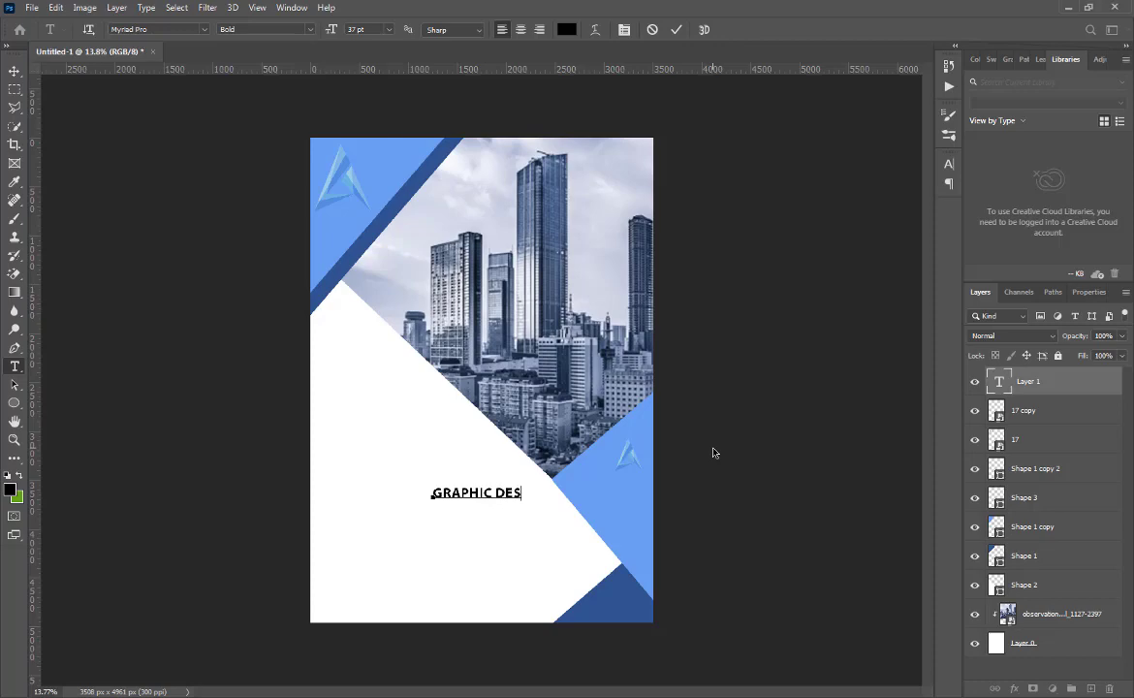
pyautogui.write('IGN')
# - Move the GRAPHIC DESIGN text onto the light blue lower-right shape and scale it to about 75%
pyautogui.moveTo(468, 515); pyautogui.dragTo(579, 506)
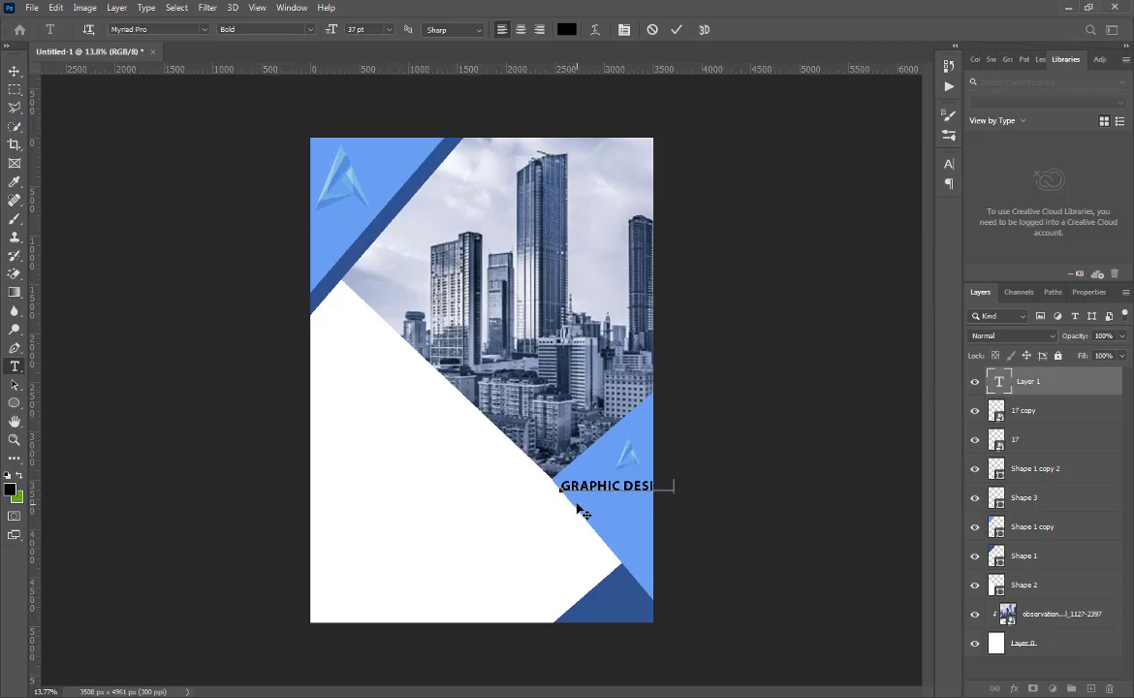
pyautogui.click(675, 29)
pyautogui.hotkey('ctrl', 't')
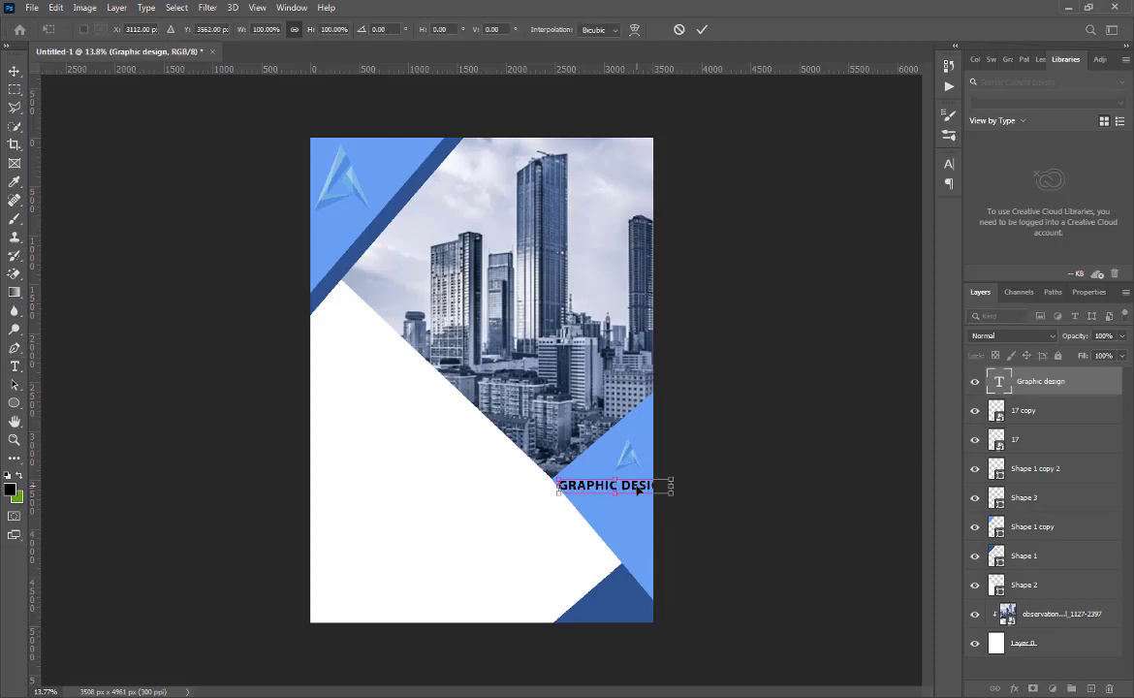
pyautogui.moveTo(670, 485); pyautogui.dragTo(645, 484)
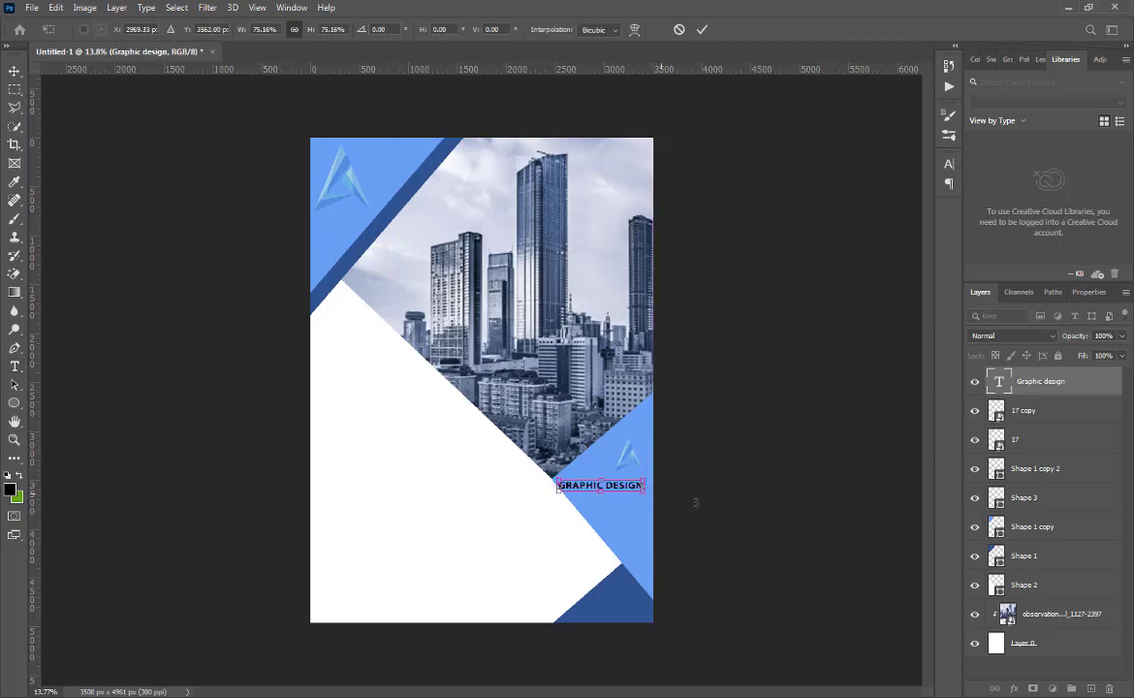
pyautogui.click(702, 29)
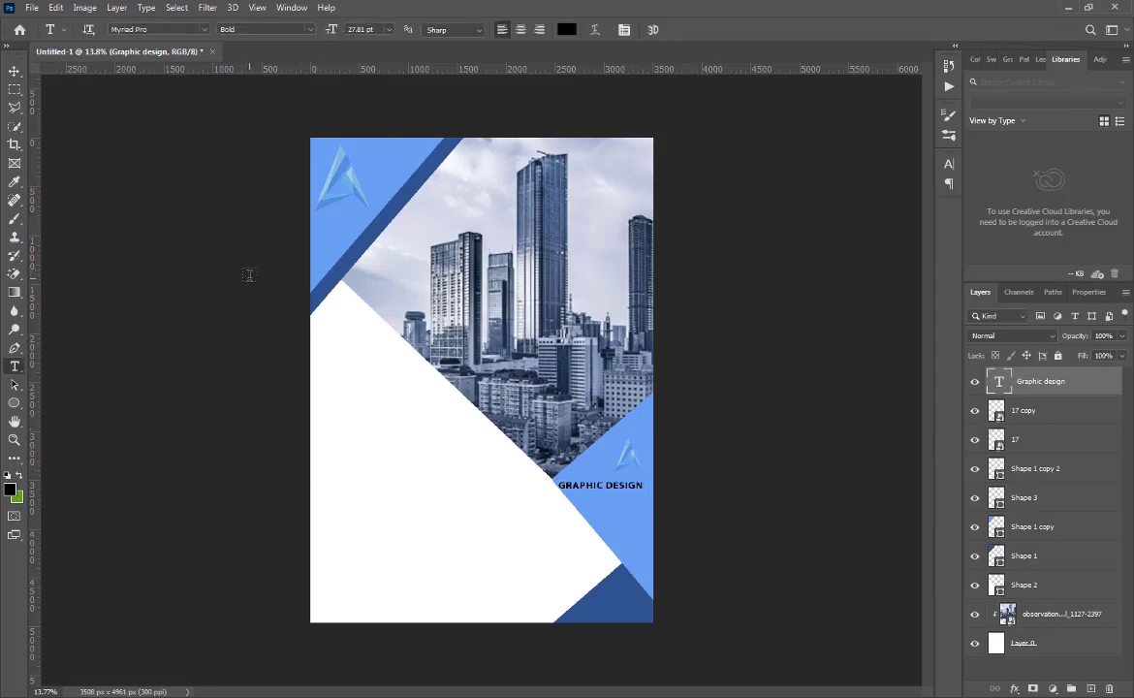
# - Move the small logo copy behind the middle of the GRAPHIC DESIGN text and enlarge it slightly
pyautogui.press('v')
pyautogui.moveTo(637, 470); pyautogui.dragTo(629, 509)
pyautogui.hotkey('ctrl', 't')
pyautogui.click(678, 29)
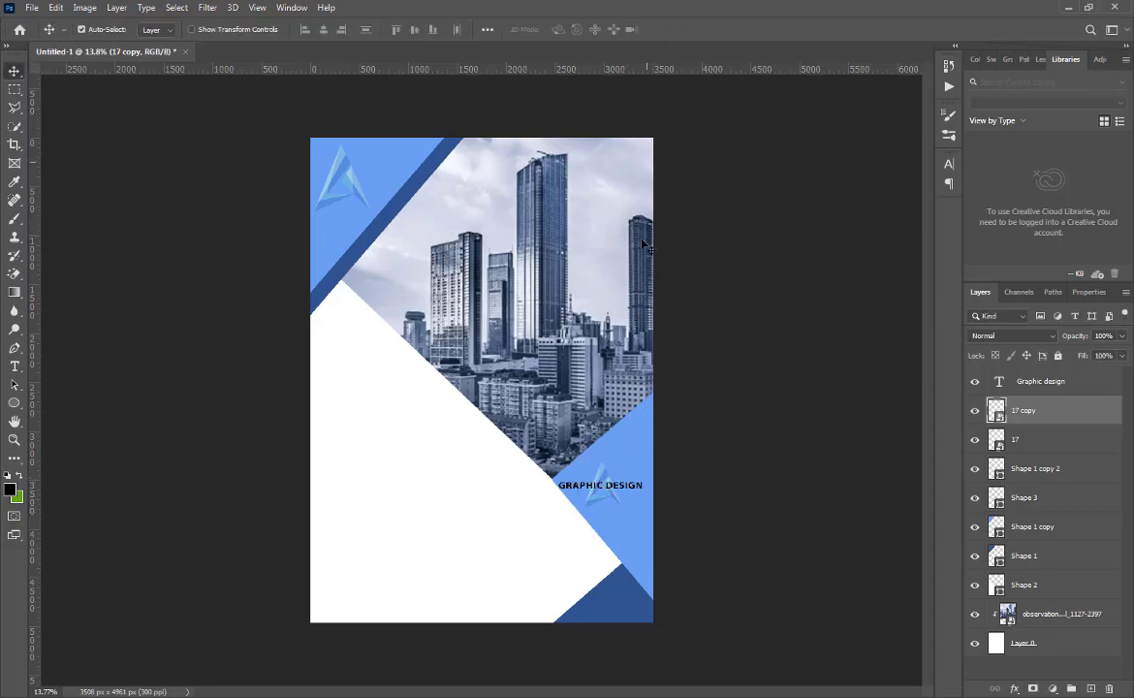
pyautogui.click(644, 486)
pyautogui.hotkey('ctrl', 't')
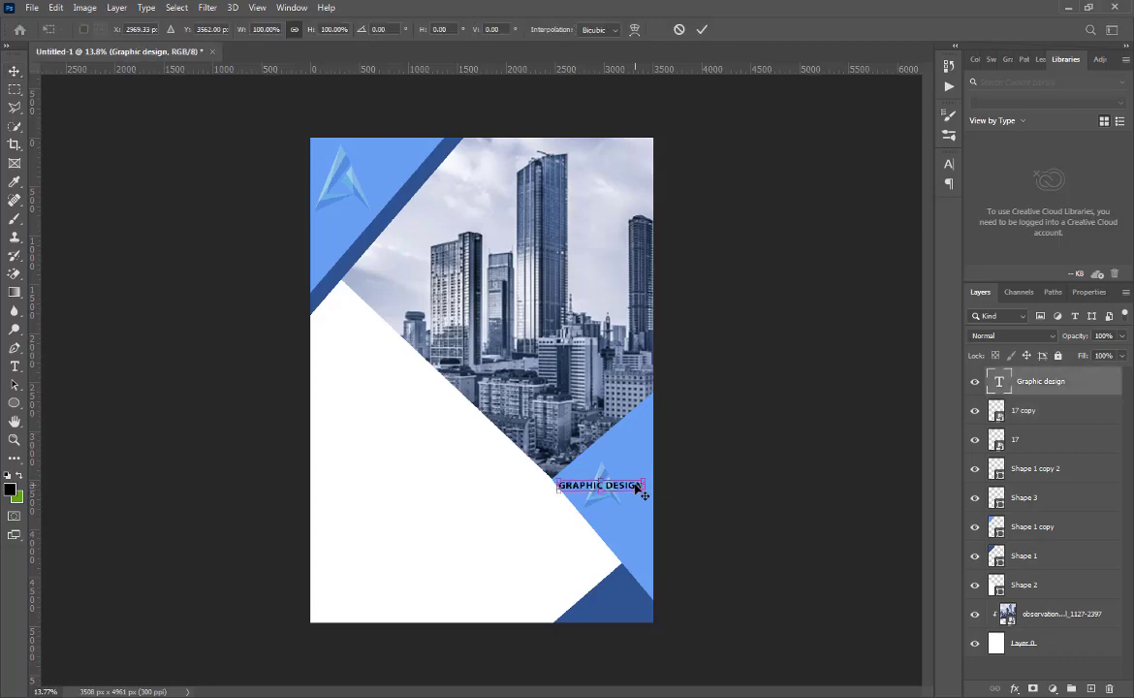
pyautogui.click(701, 29)
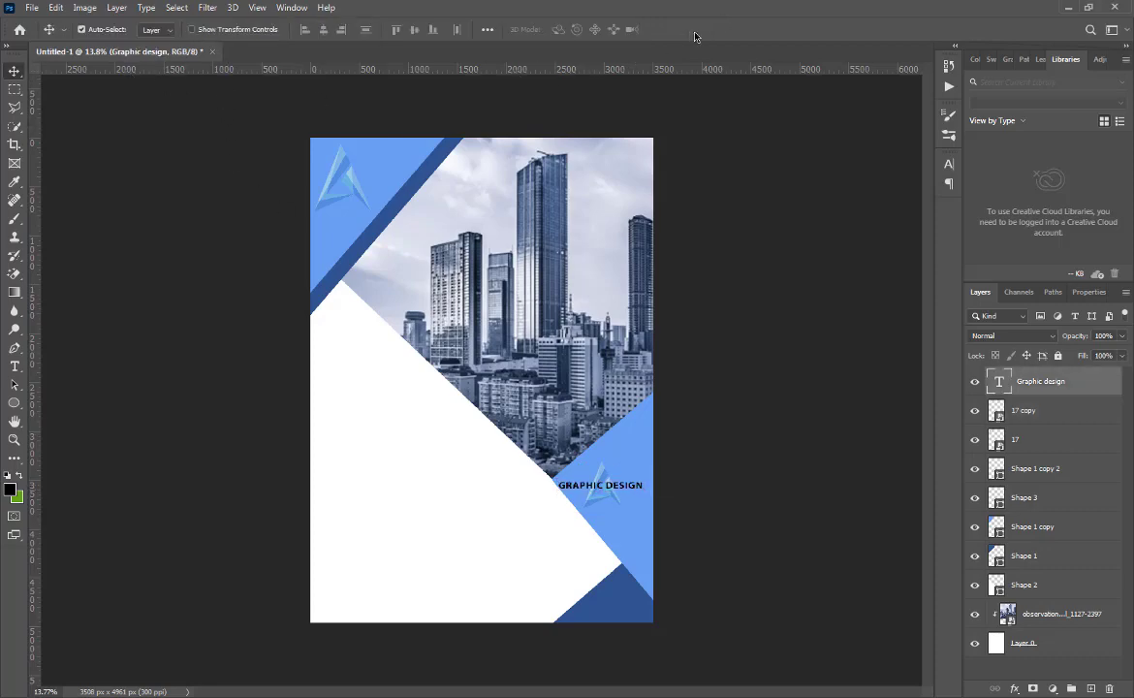
# - Change the GRAPHIC DESIGN text to vertical orientation and place it beside the small logo, along the page's right edge
pyautogui.doubleClick(608, 483)
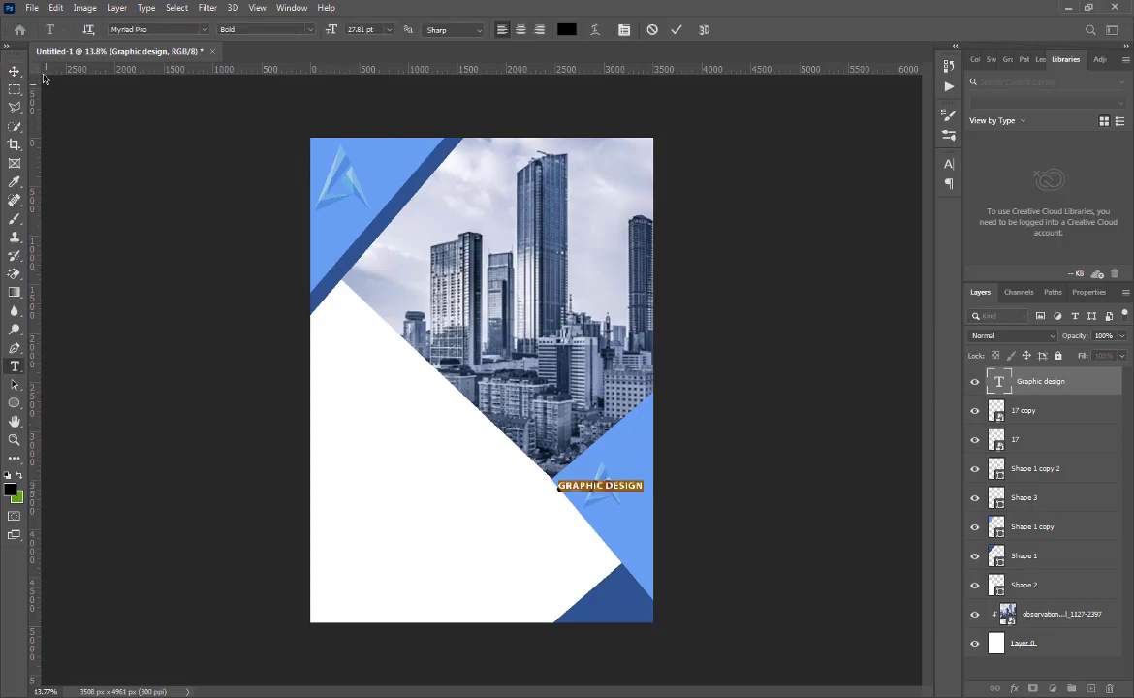
pyautogui.click(91, 29)
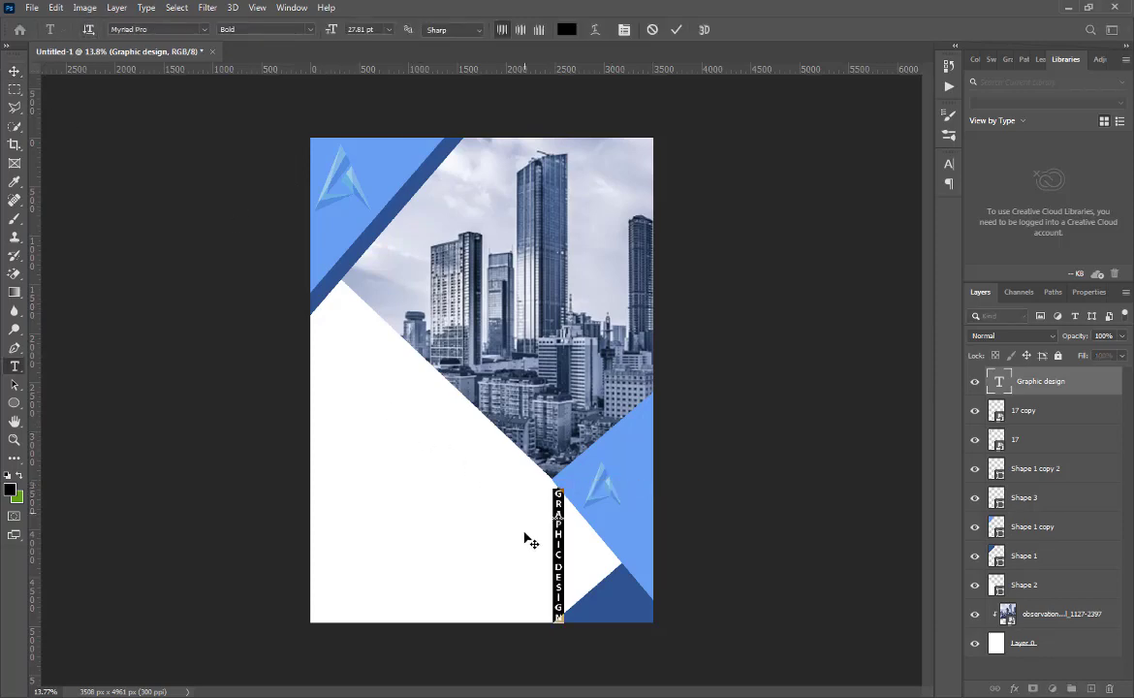
pyautogui.moveTo(524, 539); pyautogui.dragTo(603, 479)
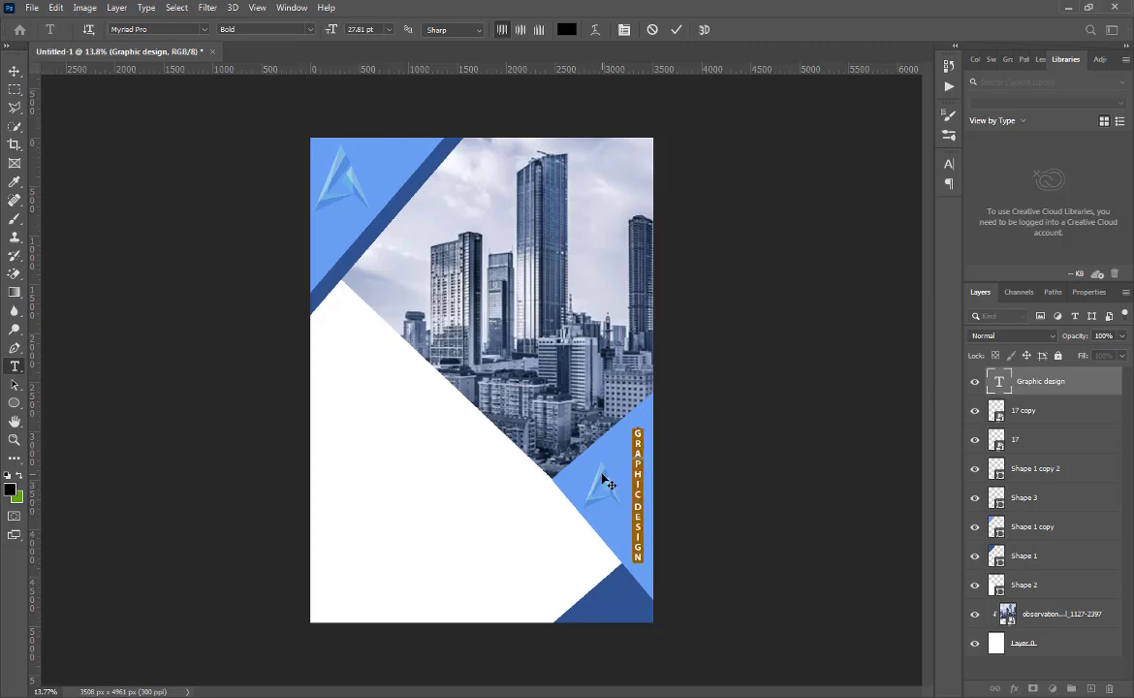
pyautogui.click(674, 30)
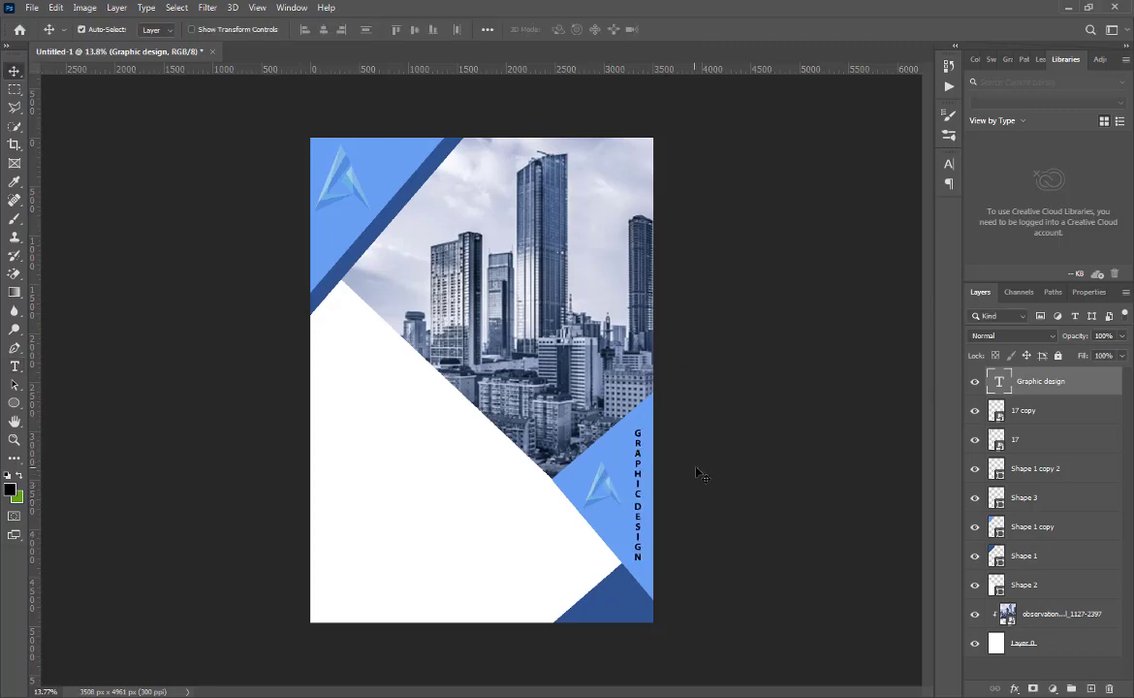
# - Set the vertical GRAPHIC DESIGN text's tracking to 200, nudge it slightly up inside the light blue shape, and deselect it
pyautogui.doubleClick(639, 489)
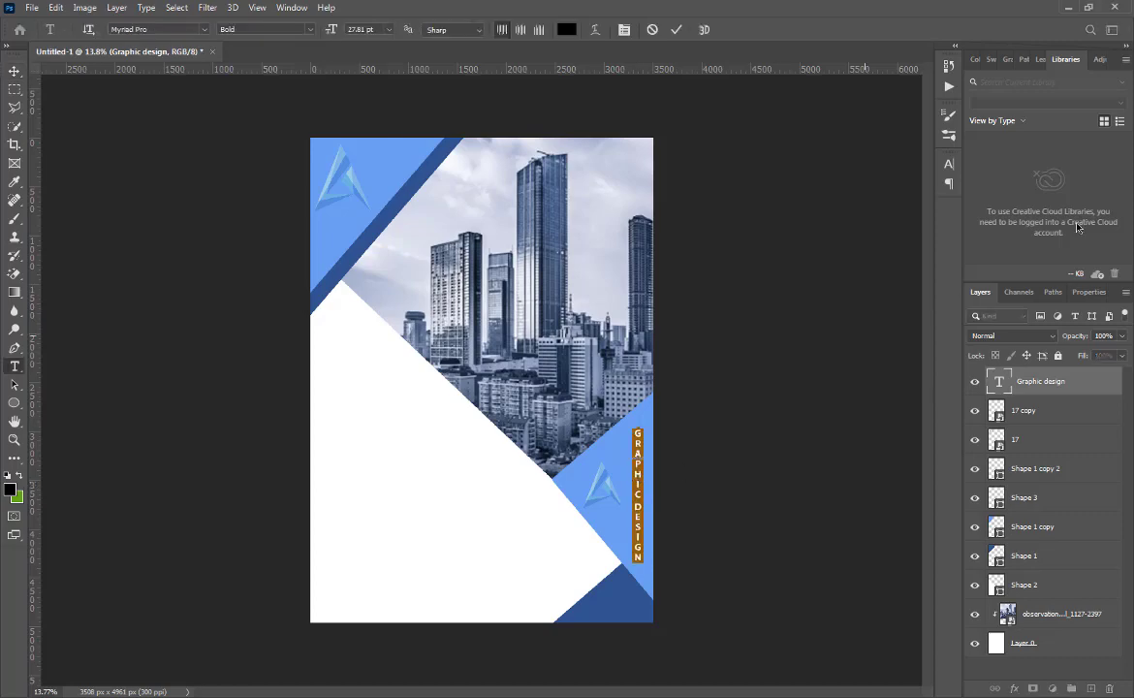
pyautogui.click(950, 166)
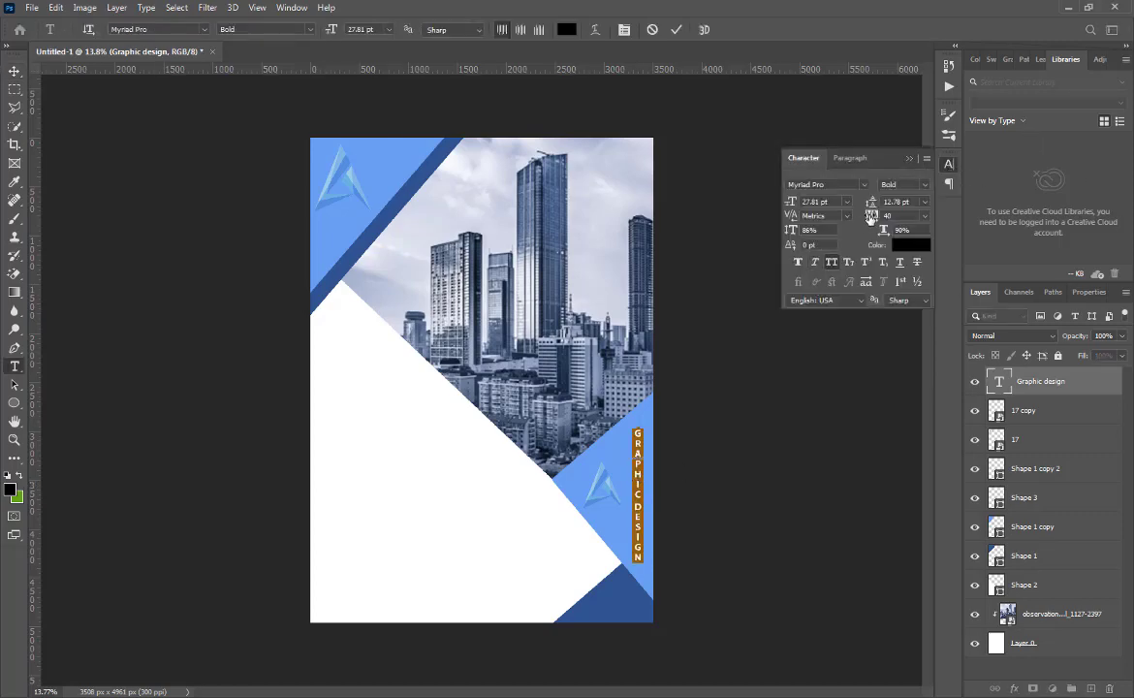
pyautogui.moveTo(871, 215); pyautogui.dragTo(872, 216)
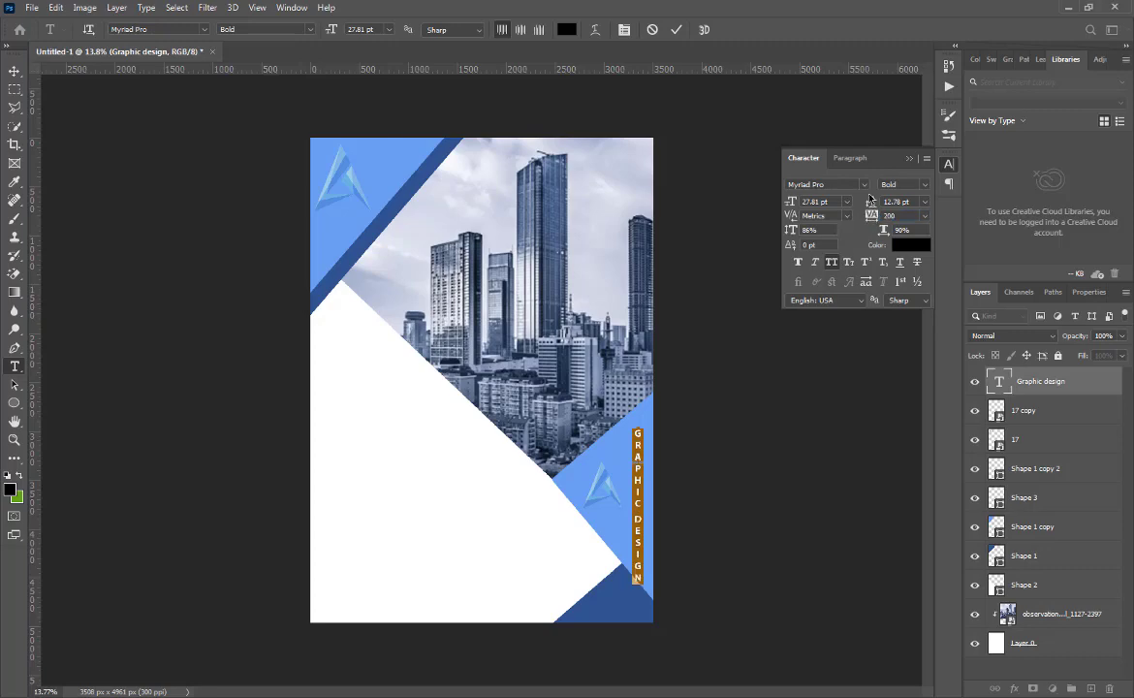
pyautogui.click(675, 29)
pyautogui.press('v')
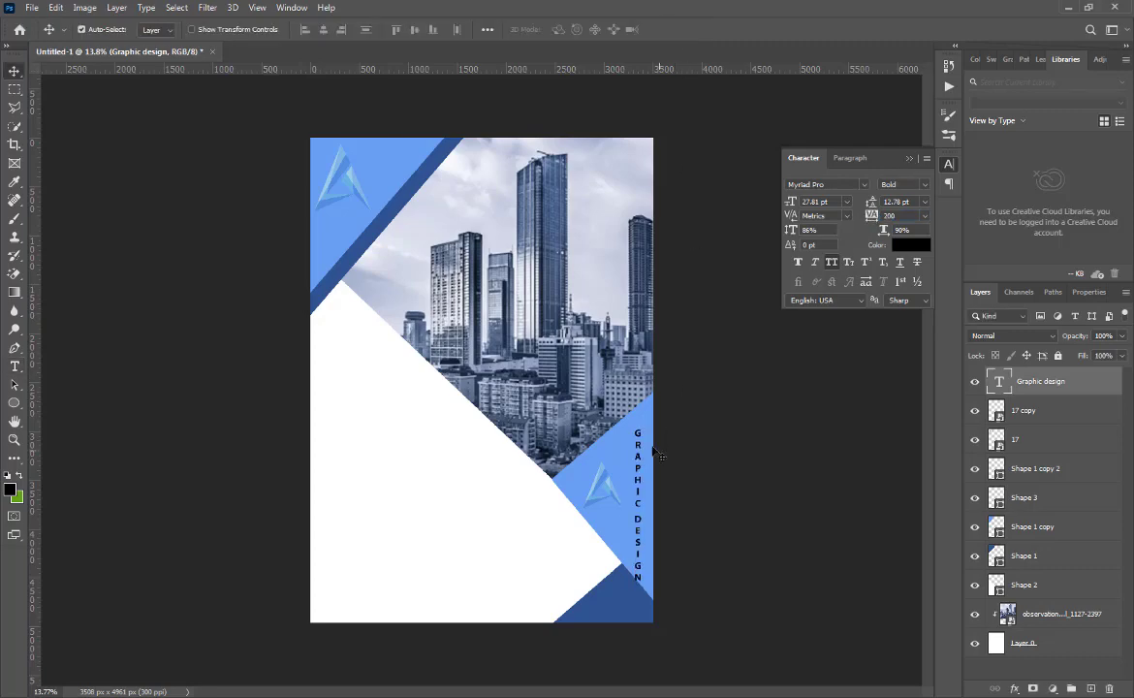
pyautogui.moveTo(643, 455); pyautogui.dragTo(643, 447)
pyautogui.click(736, 462)
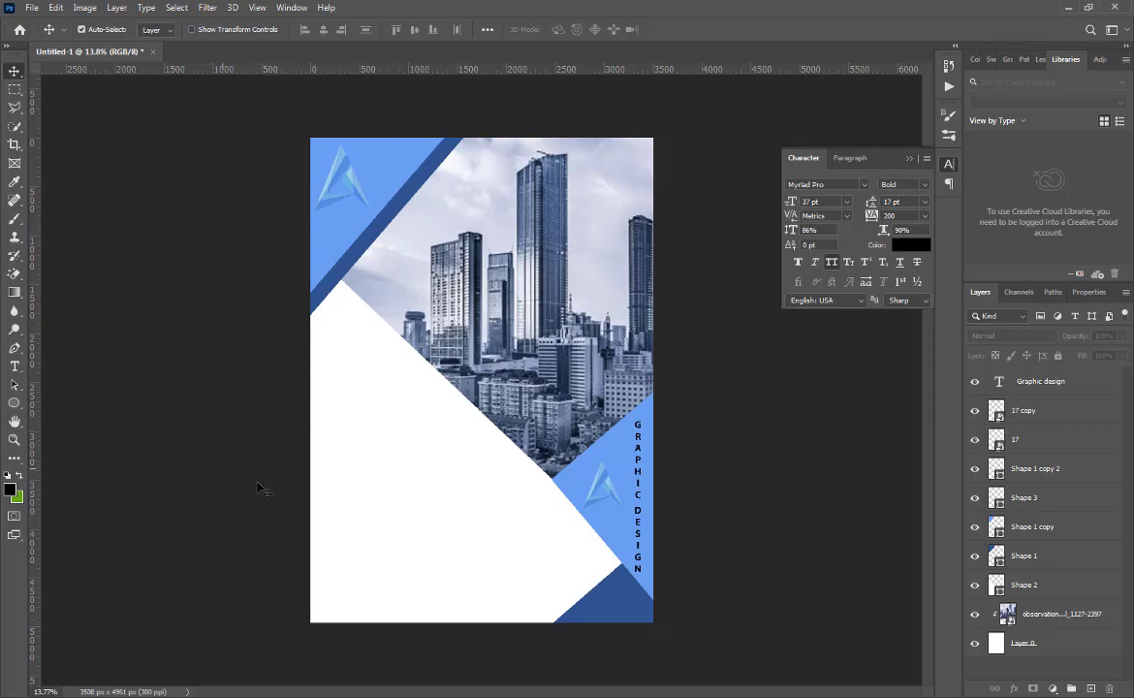
pyautogui.click(909, 159)
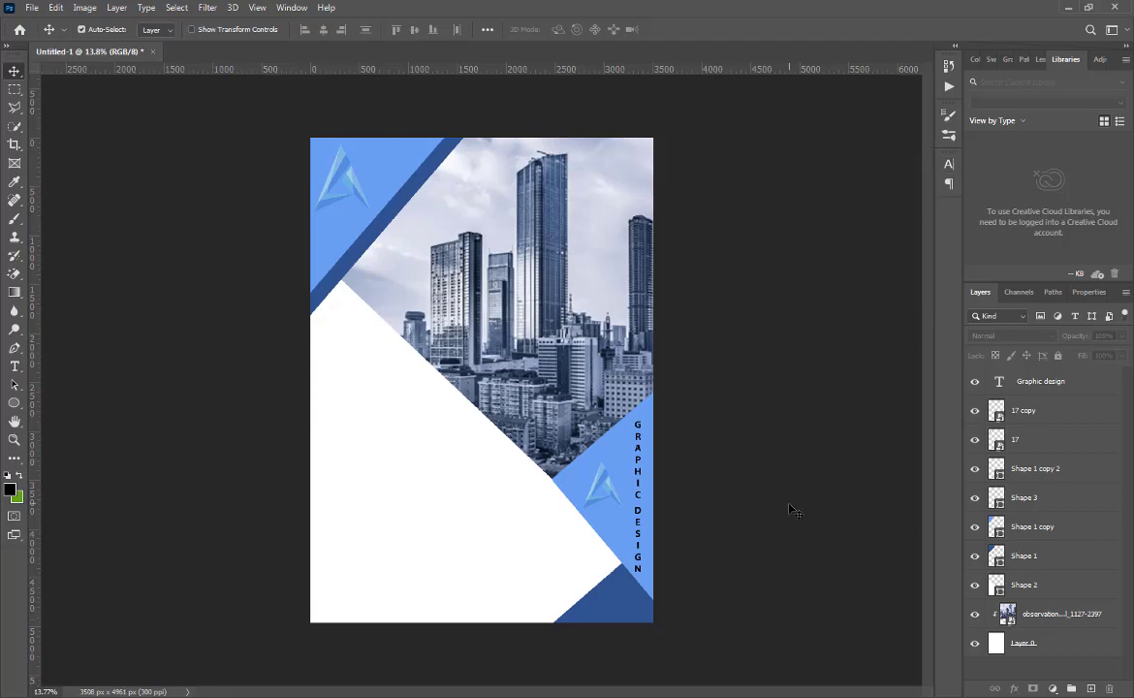
# - Group all layers below the text layer, from Layer 0 to 17 copy, and name the group Design
pyautogui.click(1055, 645)
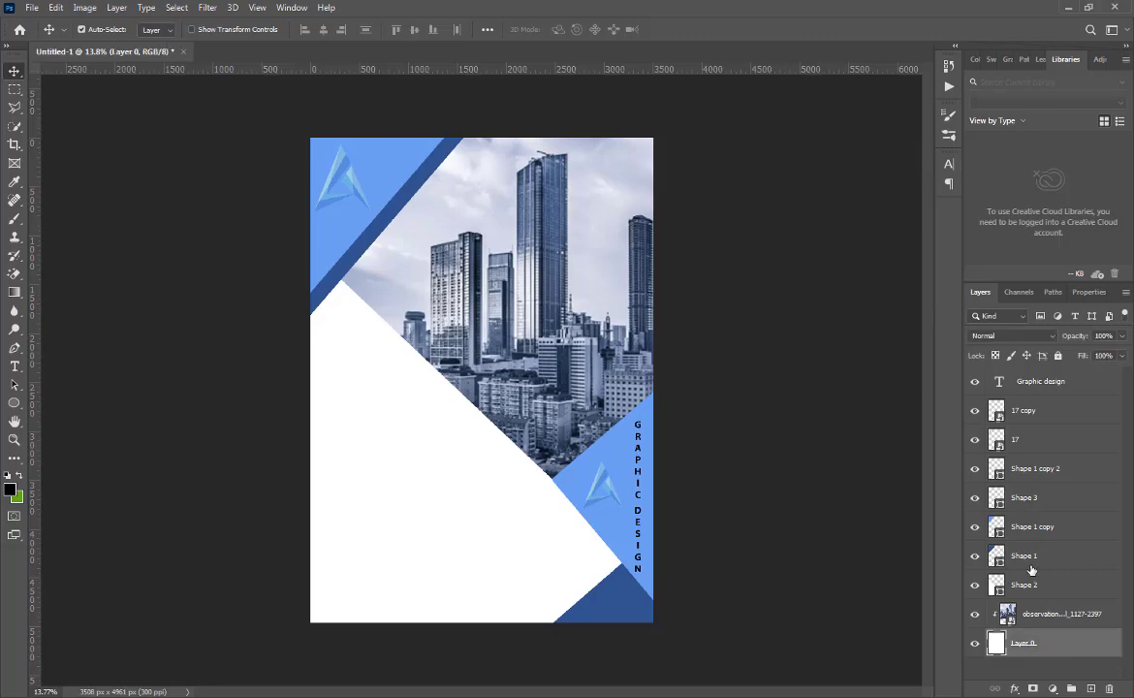
pyautogui.keyDown('shift'); pyautogui.click(1027, 556); pyautogui.keyUp('shift')
pyautogui.keyDown('shift'); pyautogui.click(1020, 415); pyautogui.keyUp('shift')
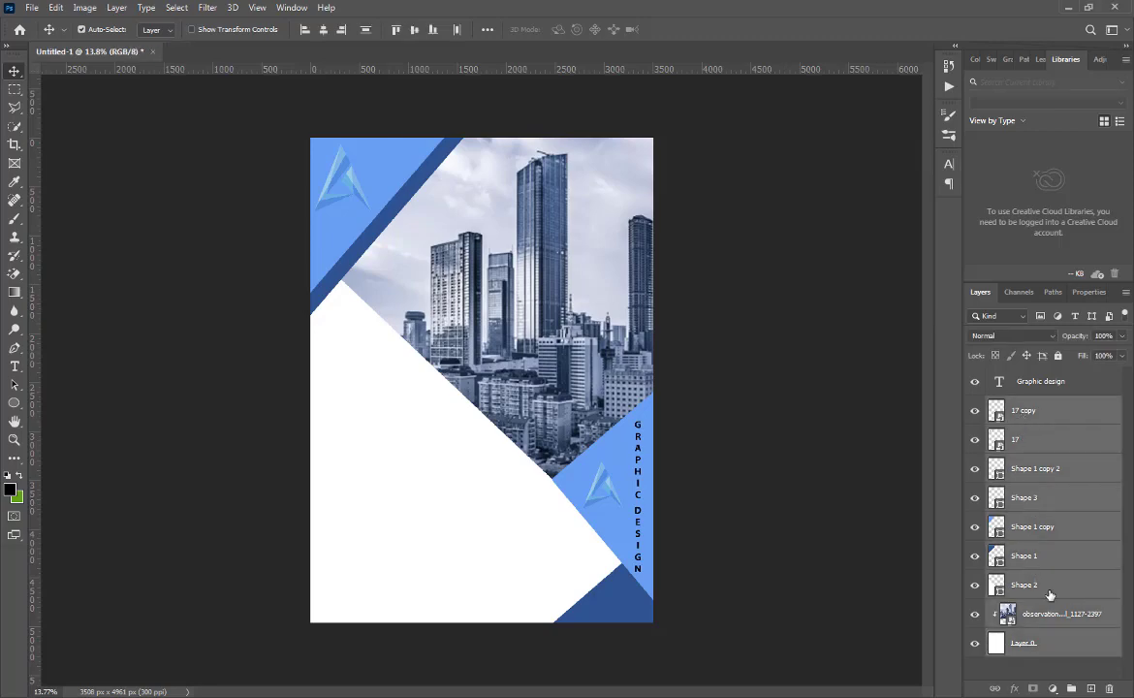
pyautogui.click(1072, 689)
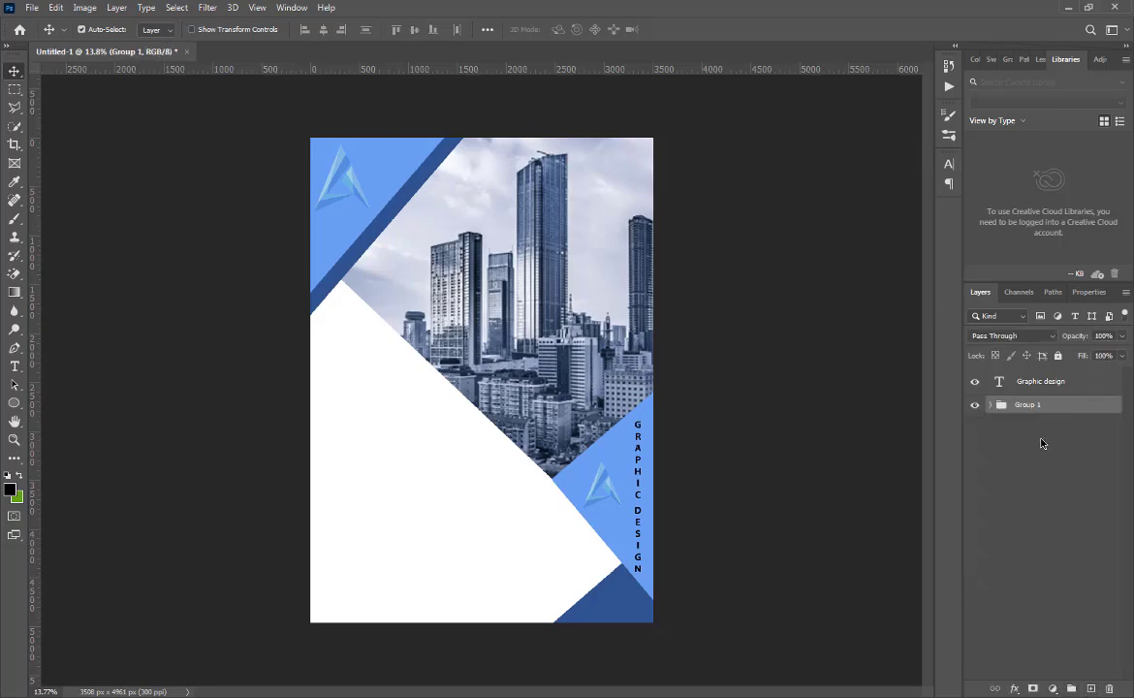
pyautogui.click(1025, 409)
pyautogui.click(1075, 544)
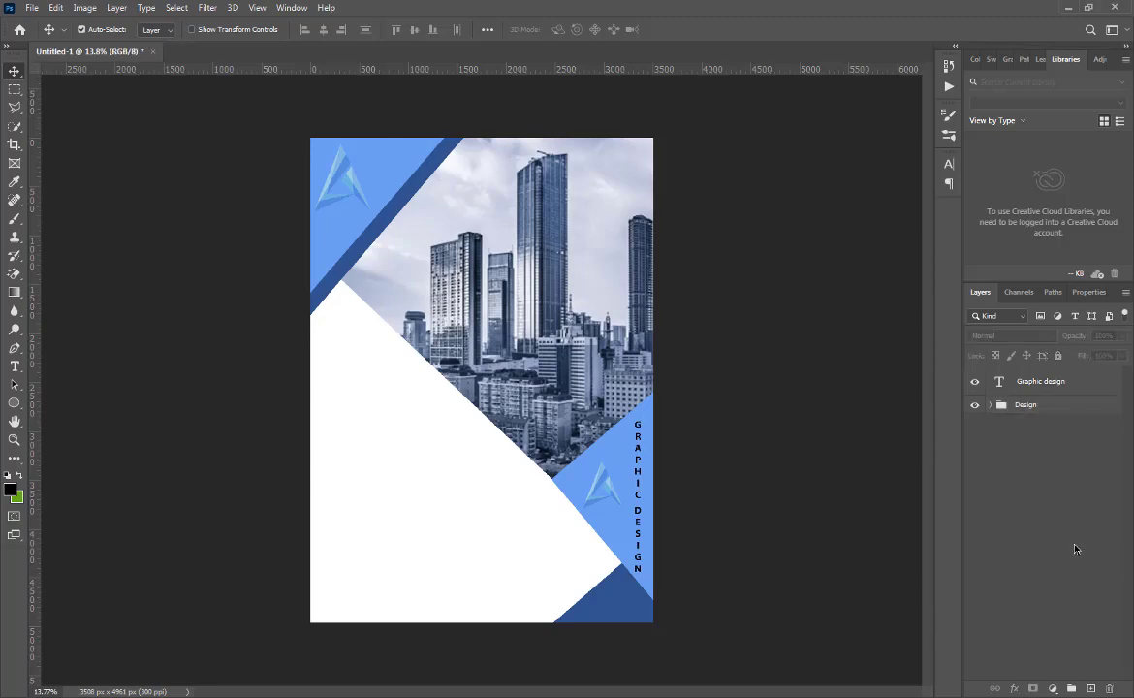
pyautogui.click(387, 525)
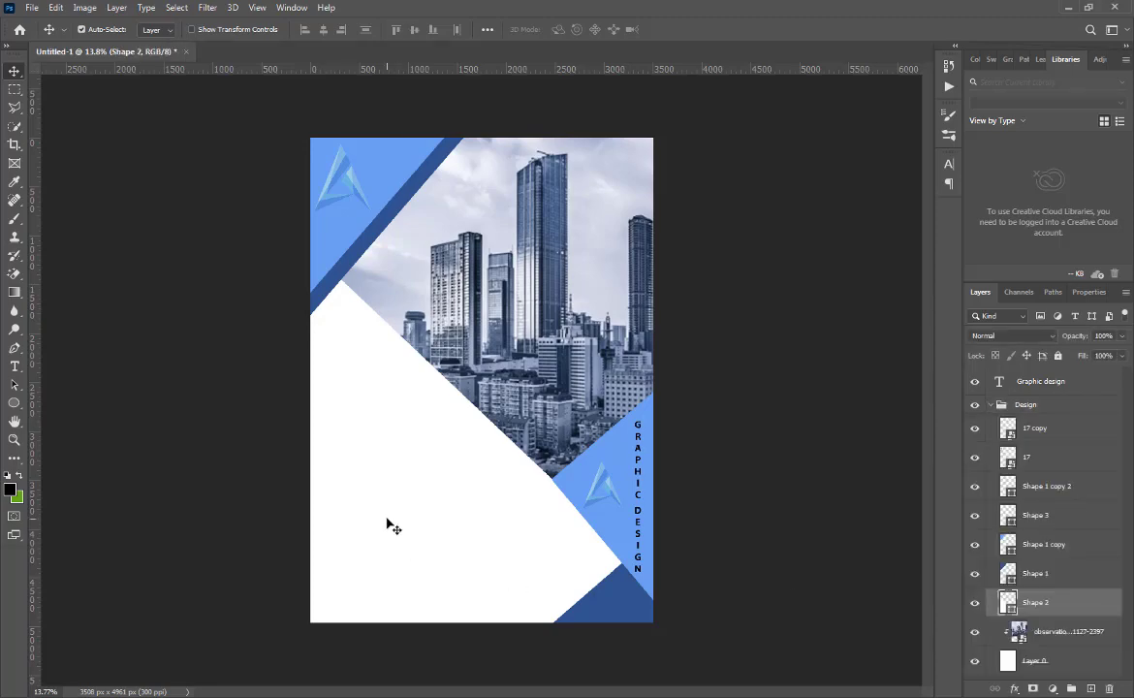
pyautogui.click(15, 367)
pyautogui.click(330, 425)
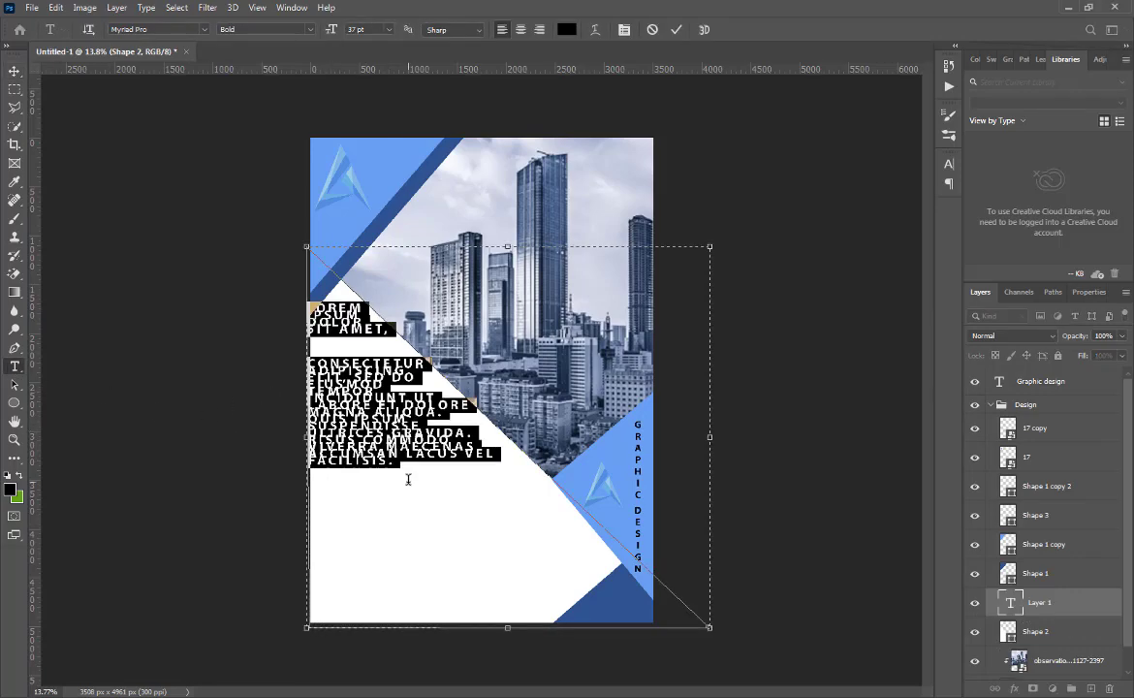
pyautogui.click(652, 30)
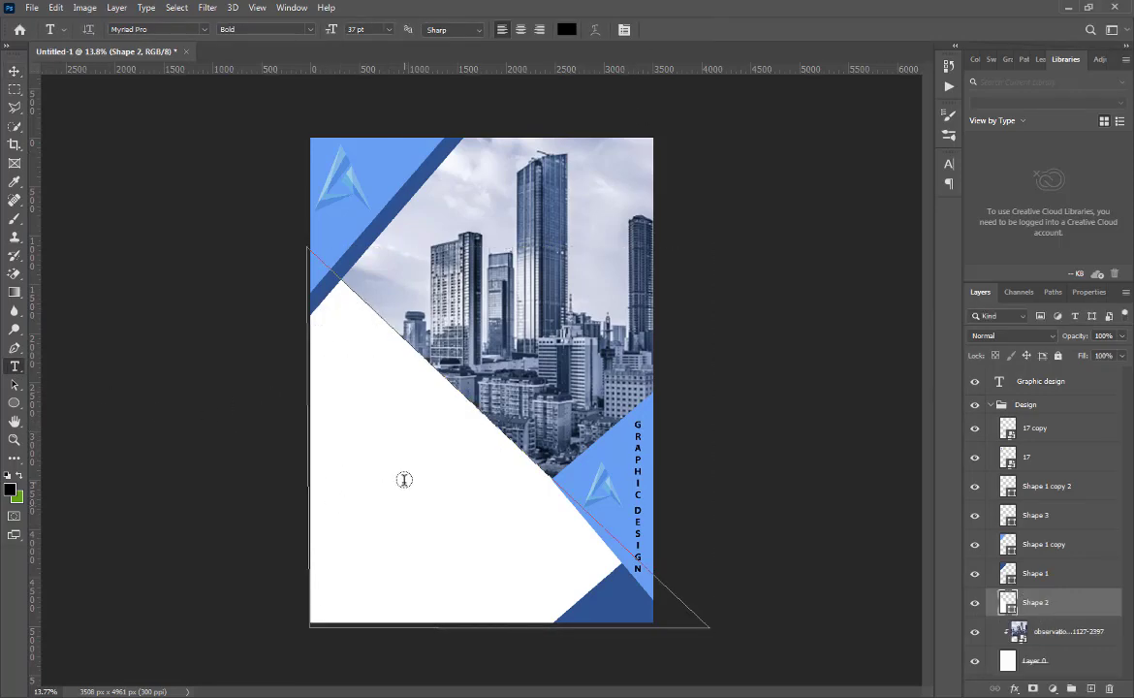
# - Add the text BUSINESS HEADLIN in the white area and place it near the page's left edge
pyautogui.click(456, 364)
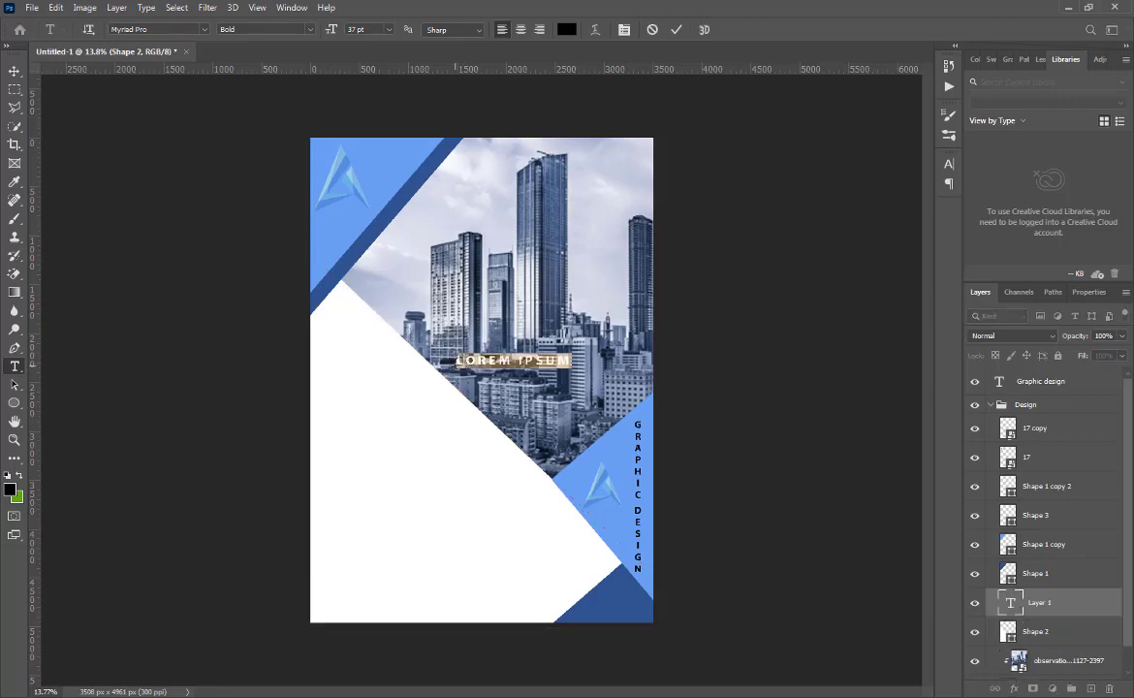
pyautogui.moveTo(435, 430); pyautogui.dragTo(359, 520)
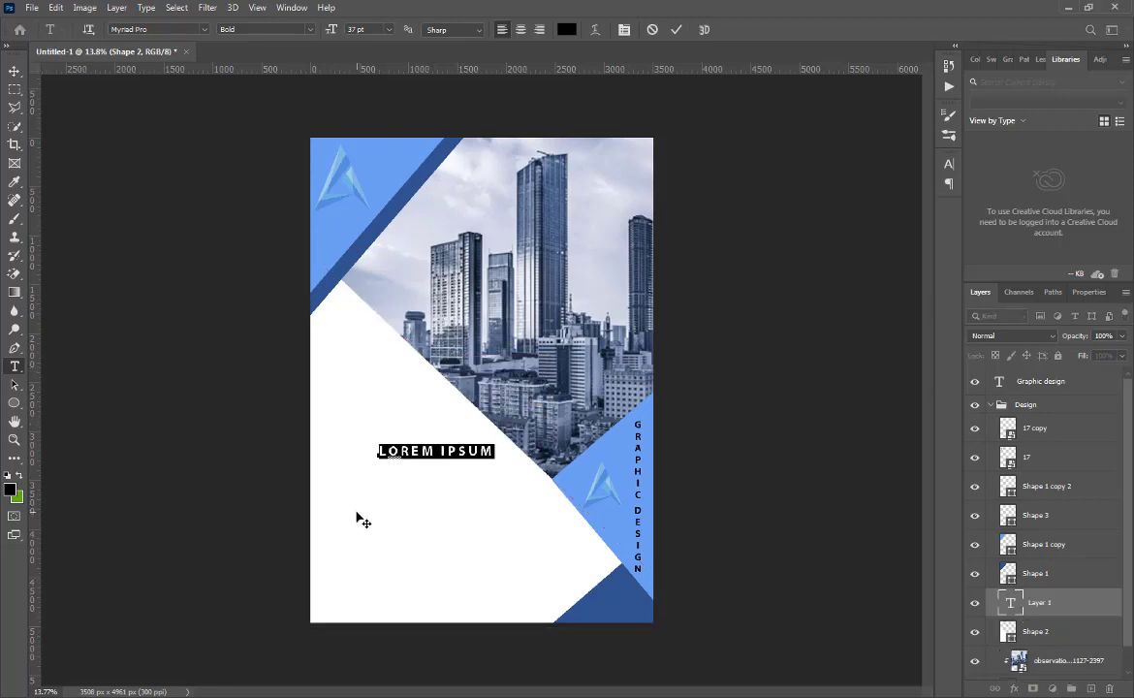
pyautogui.write('BUSINESS HEADLIN')
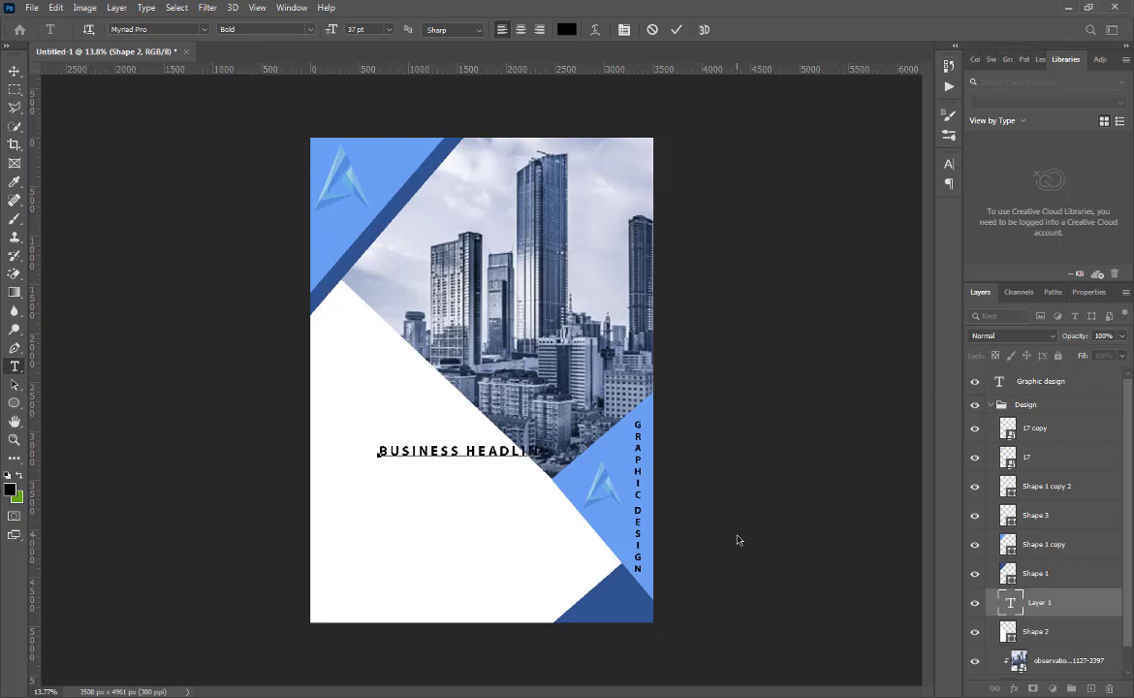
pyautogui.moveTo(447, 545); pyautogui.dragTo(384, 516)
pyautogui.click(677, 30)
# - Recolor the word BUSINESS in the headline to the flyer's light blue
pyautogui.doubleClick(358, 422)
pyautogui.click(567, 30)
pyautogui.click(387, 184)
pyautogui.click(413, 385)
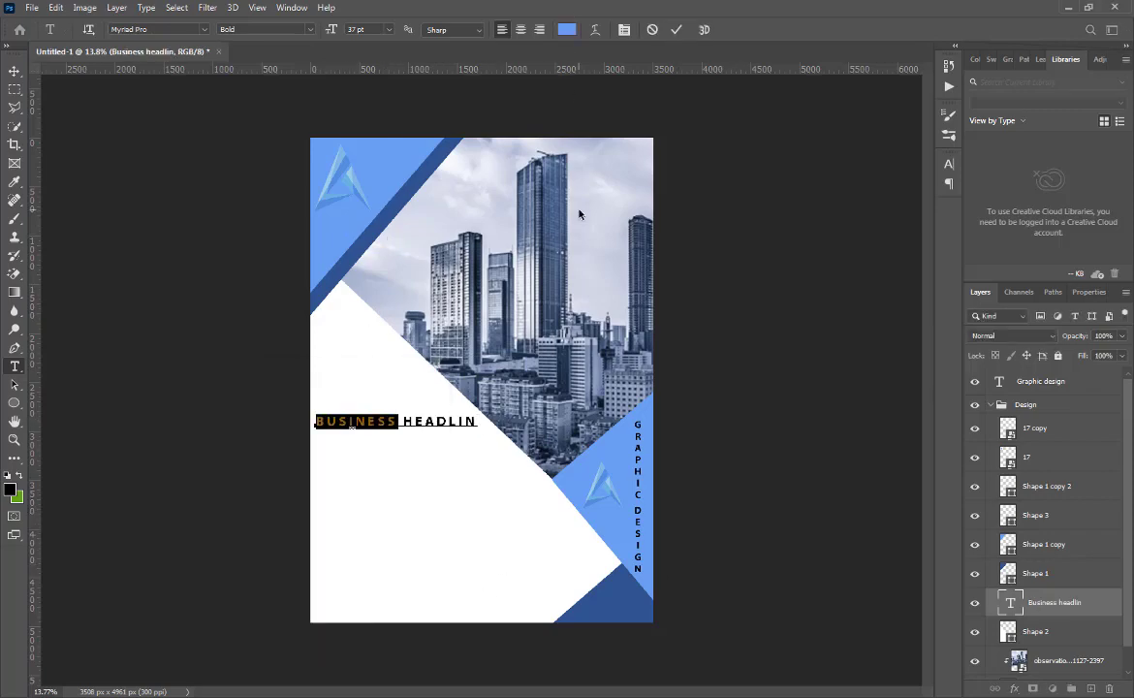
# - Set the whole headline to Bebas Neue Regular at 50 pt
pyautogui.tripleClick(372, 421)
pyautogui.click(949, 166)
pyautogui.click(864, 184)
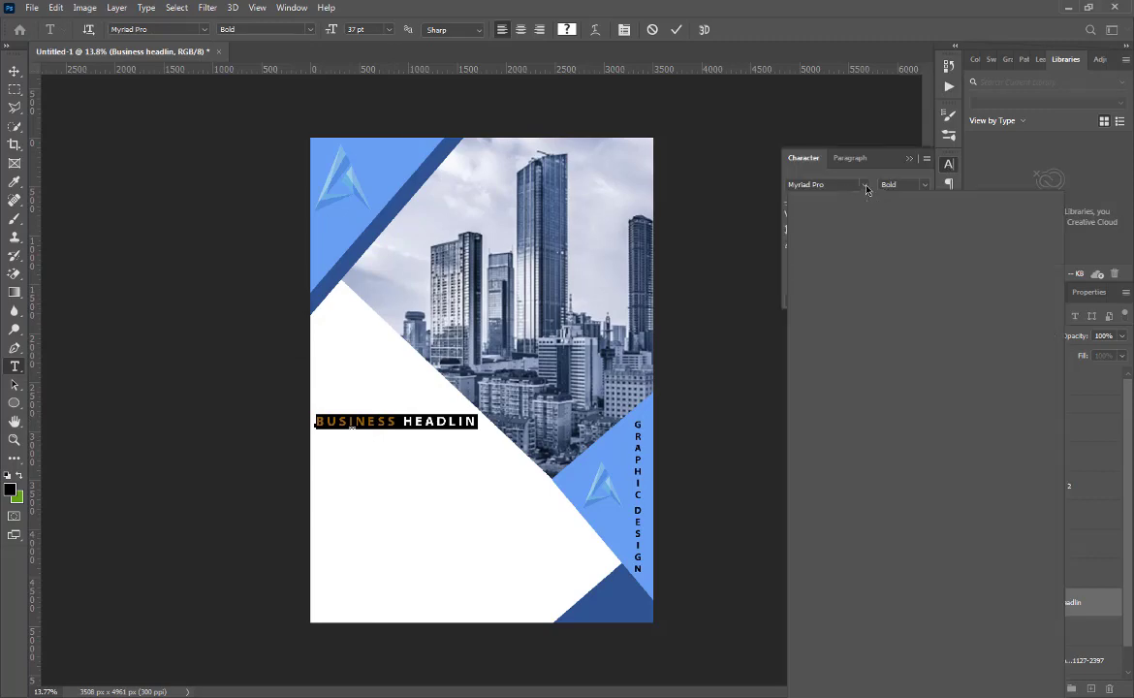
pyautogui.click(865, 184)
pyautogui.click(864, 184)
pyautogui.click(845, 250)
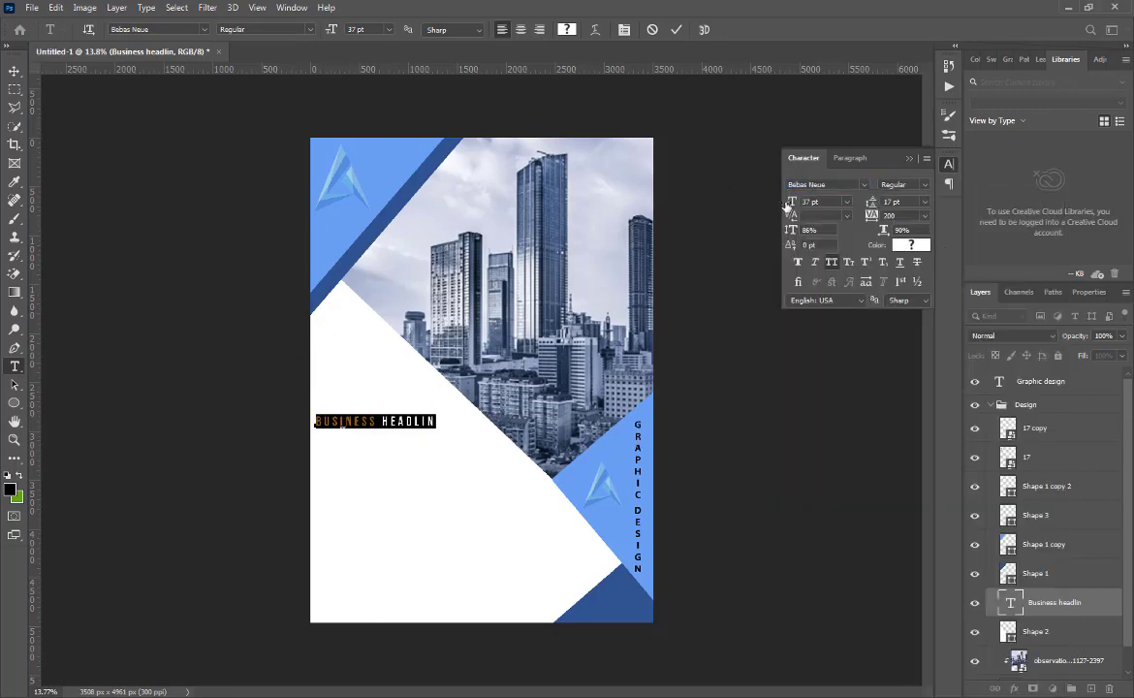
pyautogui.moveTo(789, 205); pyautogui.dragTo(797, 207)
pyautogui.click(676, 30)
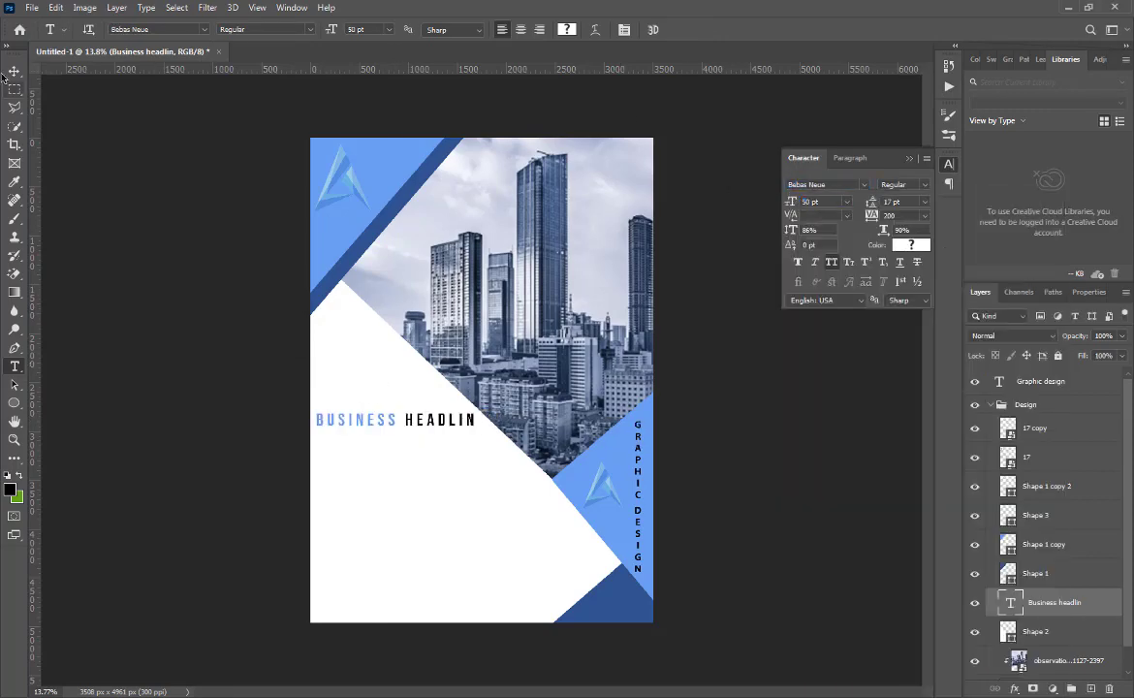
# - Nudge the headline slightly up and left, and move its layer out of the Design group to just above it
pyautogui.click(14, 72)
pyautogui.click(909, 158)
pyautogui.press('Up')
pyautogui.press('Up')
pyautogui.press('Up')
pyautogui.press('Up')
pyautogui.press('Up')
pyautogui.press('Left')
pyautogui.press('Left')
pyautogui.press('Left')
pyautogui.moveTo(1045, 602); pyautogui.dragTo(1047, 398)
pyautogui.click(1004, 524)
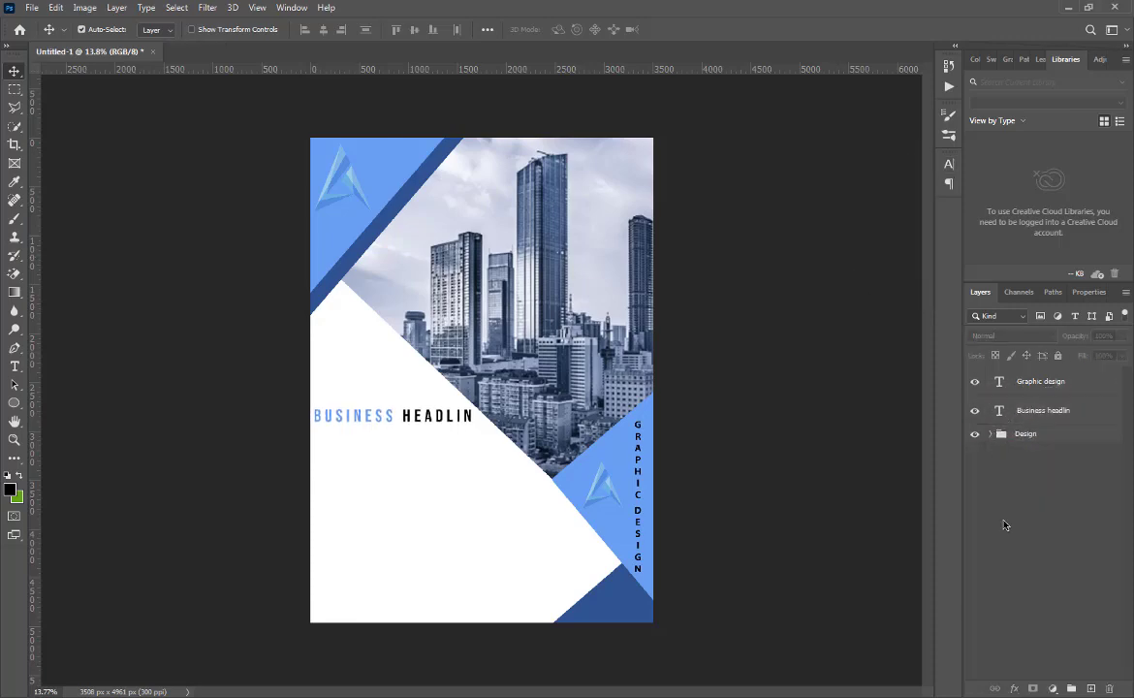
# - Add a lorem ipsum paragraph at 18 pt in a shortened text box and place it directly below the headline
pyautogui.click(16, 368)
pyautogui.click(386, 502)
pyautogui.click(449, 541)
pyautogui.moveTo(332, 461); pyautogui.dragTo(509, 551)
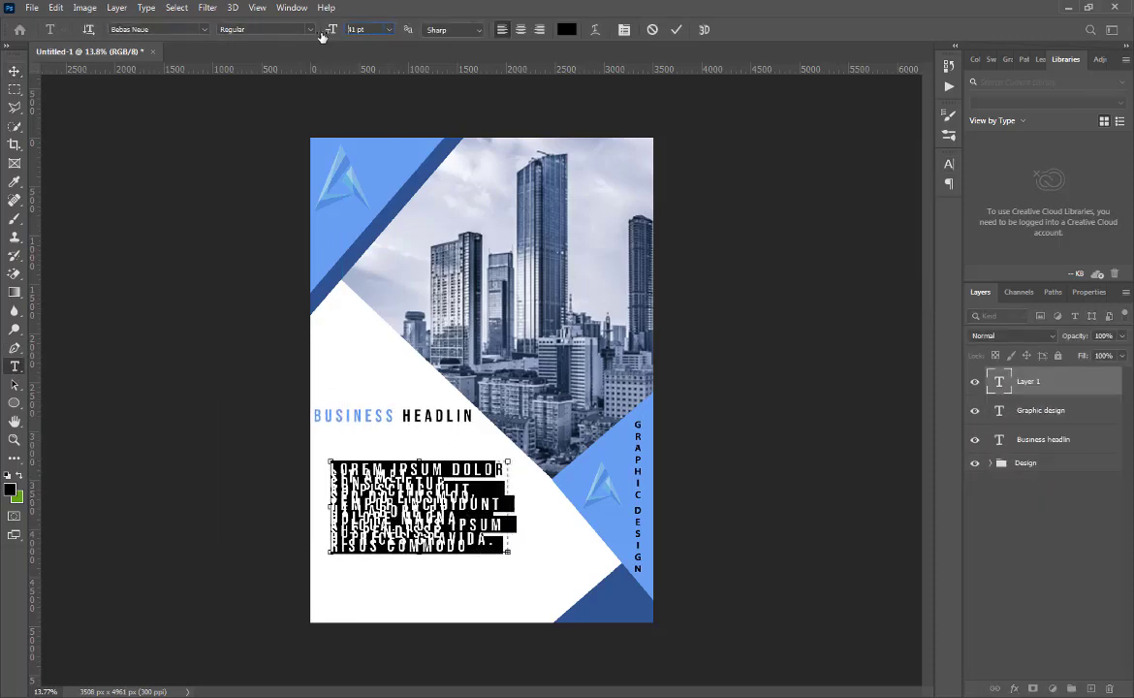
pyautogui.moveTo(326, 33)
pyautogui.mouseDown()
pyautogui.moveTo(287, 35)
pyautogui.moveTo(341, 30)
pyautogui.mouseUp()
pyautogui.moveTo(418, 552); pyautogui.dragTo(416, 512)
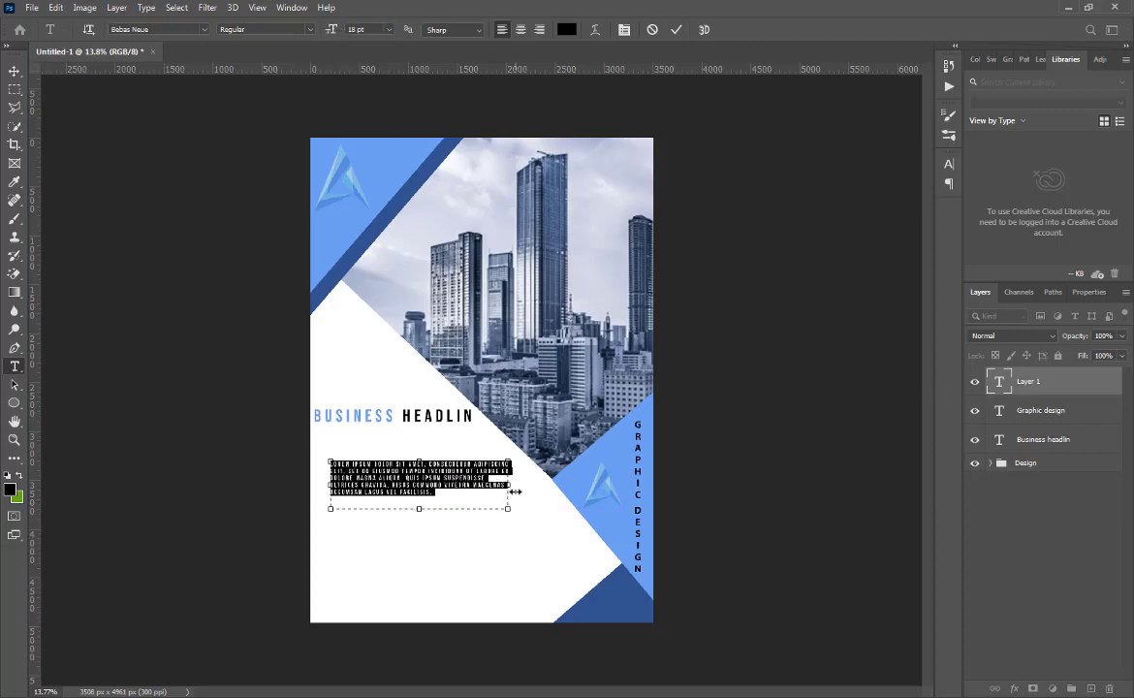
pyautogui.moveTo(508, 484); pyautogui.dragTo(494, 452)
# - Justify the lorem ipsum paragraph with its last line left-aligned and scale it to 93.88%
pyautogui.click(624, 30)
pyautogui.click(508, 397)
pyautogui.click(15, 72)
pyautogui.hotkey('ctrl', 't')
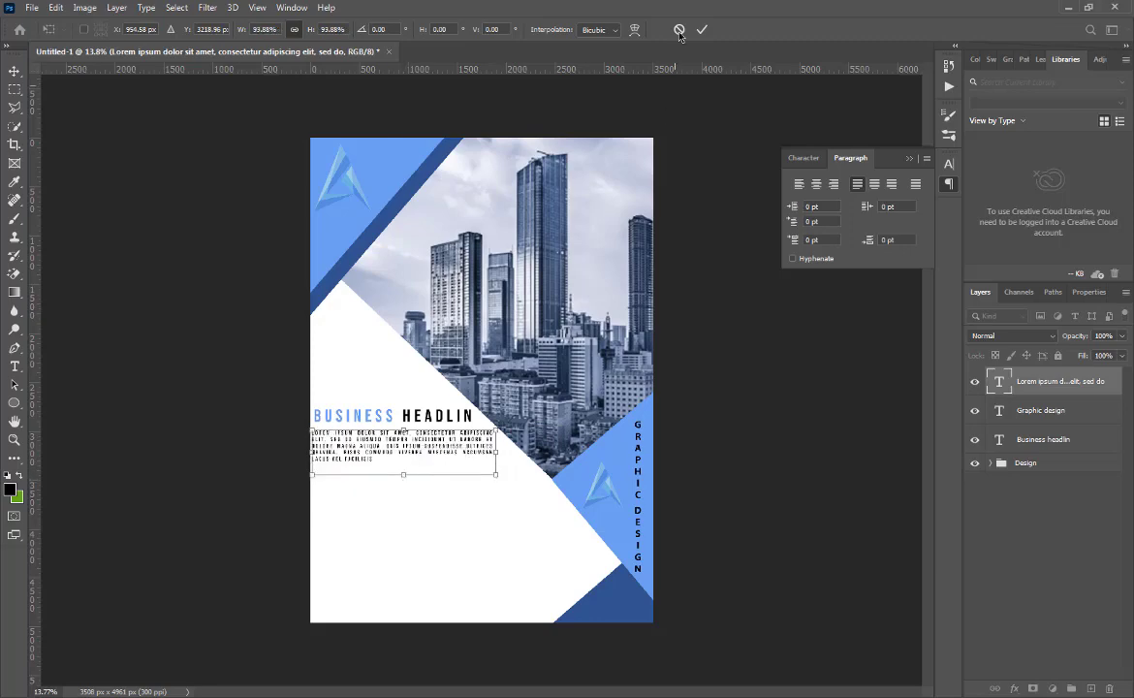
pyautogui.press('Return')
# - Preview other fonts on the lorem ipsum paragraph and keep Bebas Neue
pyautogui.doubleClick(419, 438)
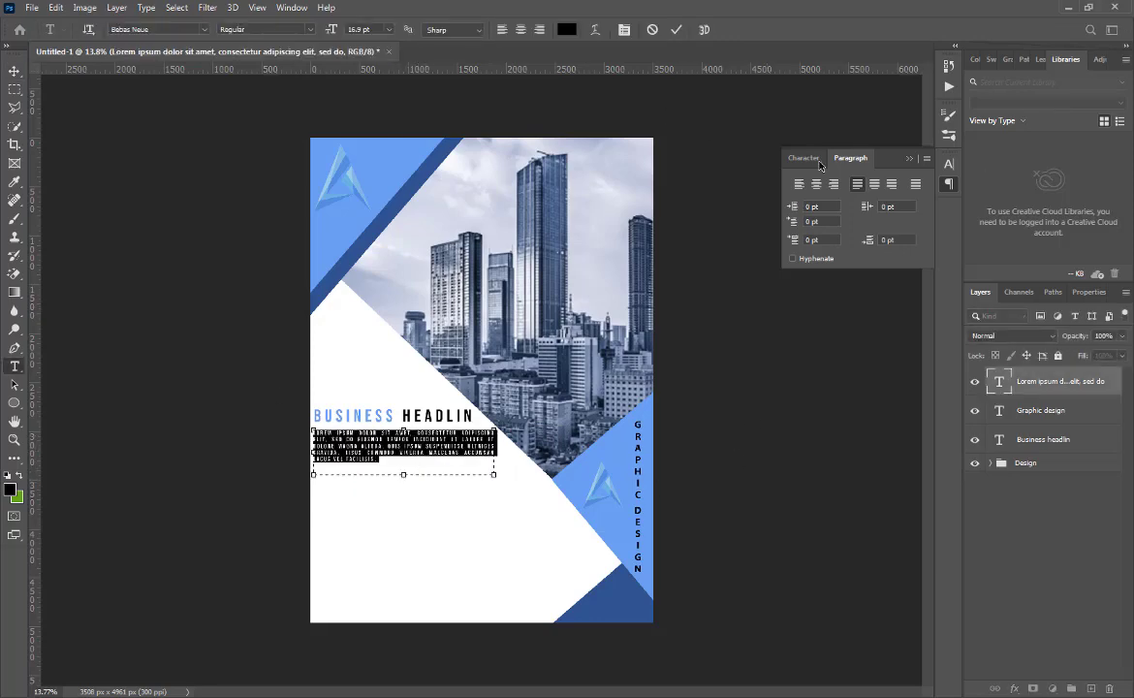
pyautogui.click(803, 157)
pyautogui.click(863, 184)
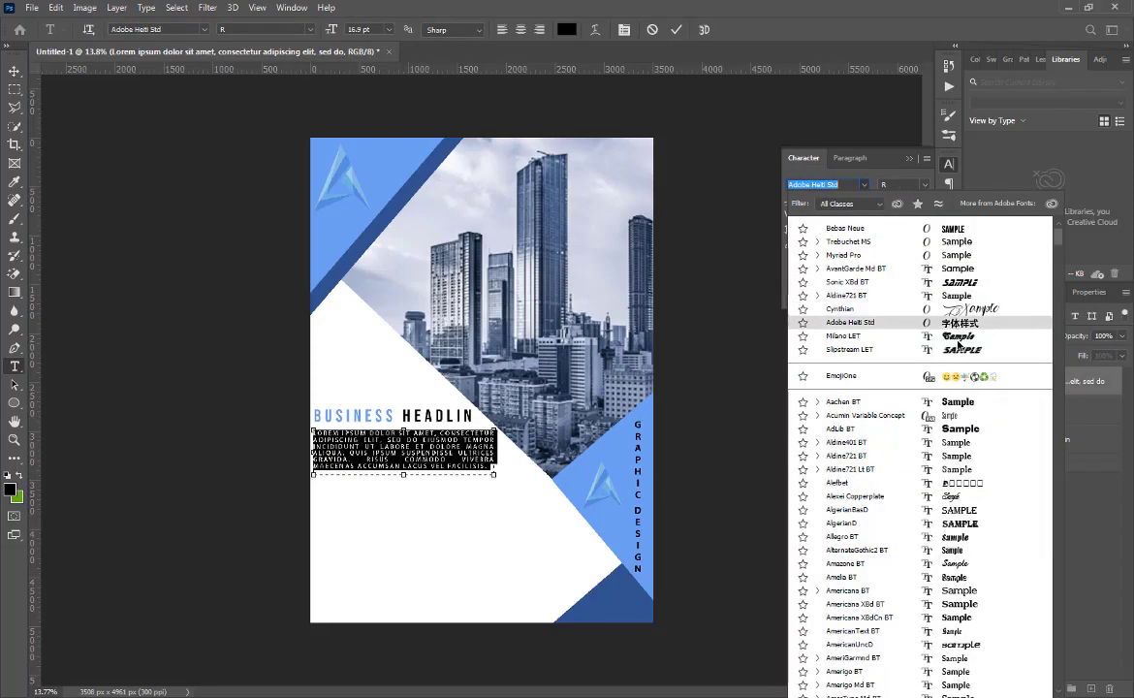
pyautogui.click(955, 228)
pyautogui.click(14, 72)
# - Draw a thin horizontal black rectangle about 1874 by 36 px just beneath the paragraph as a divider bar
pyautogui.rightClick(15, 403)
pyautogui.click(77, 403)
pyautogui.scroll(5, 393, 505)
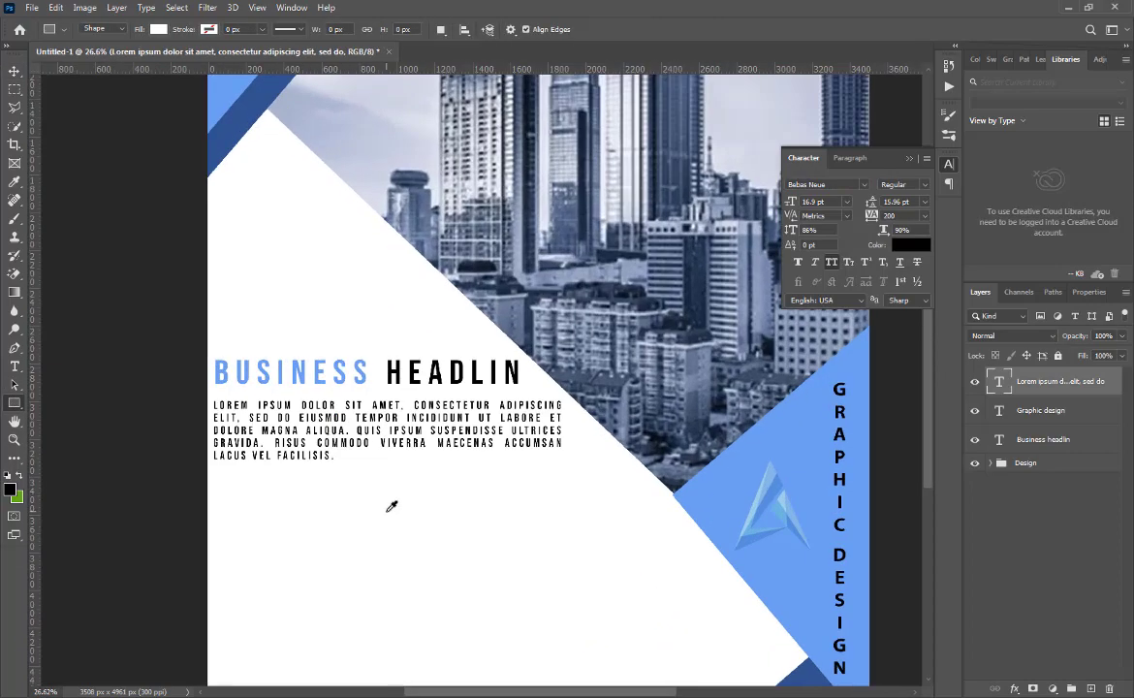
pyautogui.moveTo(175, 454); pyautogui.dragTo(602, 461)
pyautogui.click(979, 382)
pyautogui.click(951, 456)
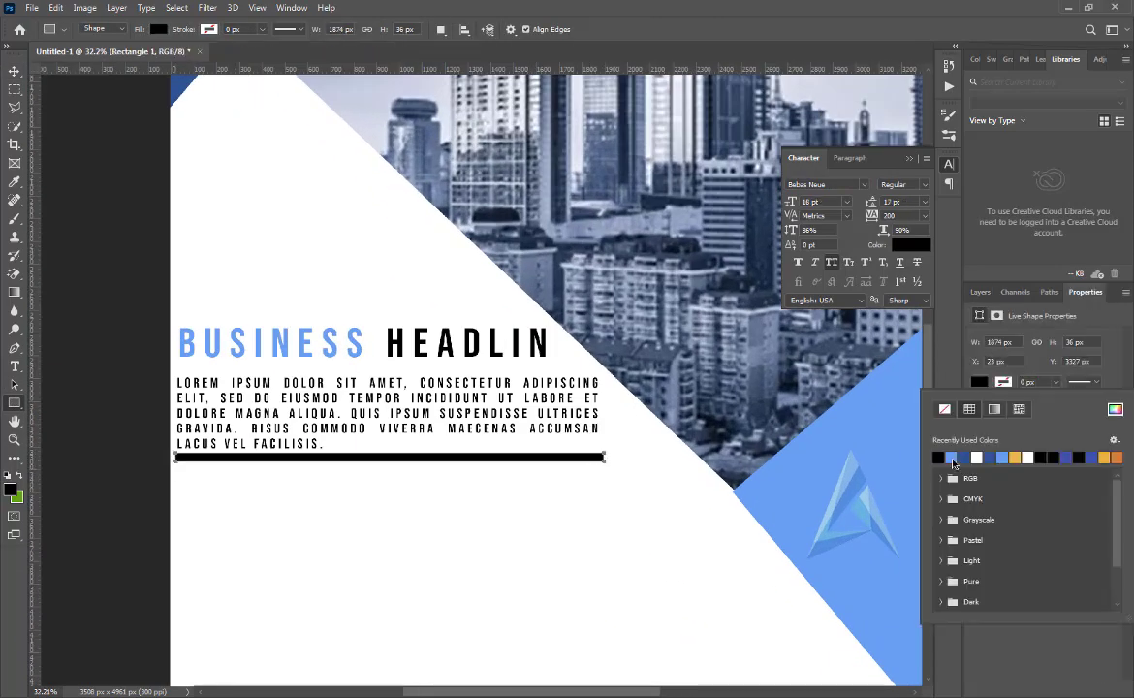
pyautogui.press('Return')
pyautogui.press('v')
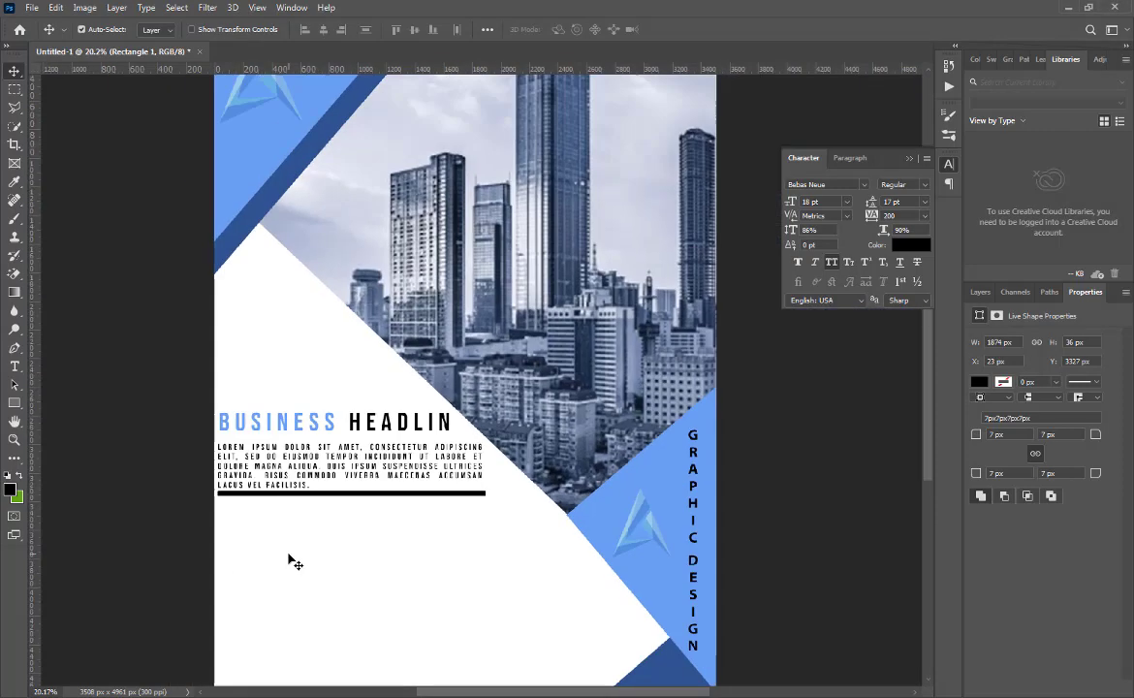
# - Set the paragraph's tracking to 120 and shorten its text box to clear the divider bar
pyautogui.scroll(-2, 291, 561)
pyautogui.doubleClick(316, 463)
pyautogui.hotkey('ctrl', 'a')
pyautogui.moveTo(871, 216); pyautogui.dragTo(866, 218)
pyautogui.moveTo(349, 506)
pyautogui.mouseDown()
pyautogui.moveTo(347, 481)
pyautogui.moveTo(342, 490)
pyautogui.mouseUp()
pyautogui.hotkey('ctrl', 'Return')
pyautogui.scroll(-3, 766, 523)
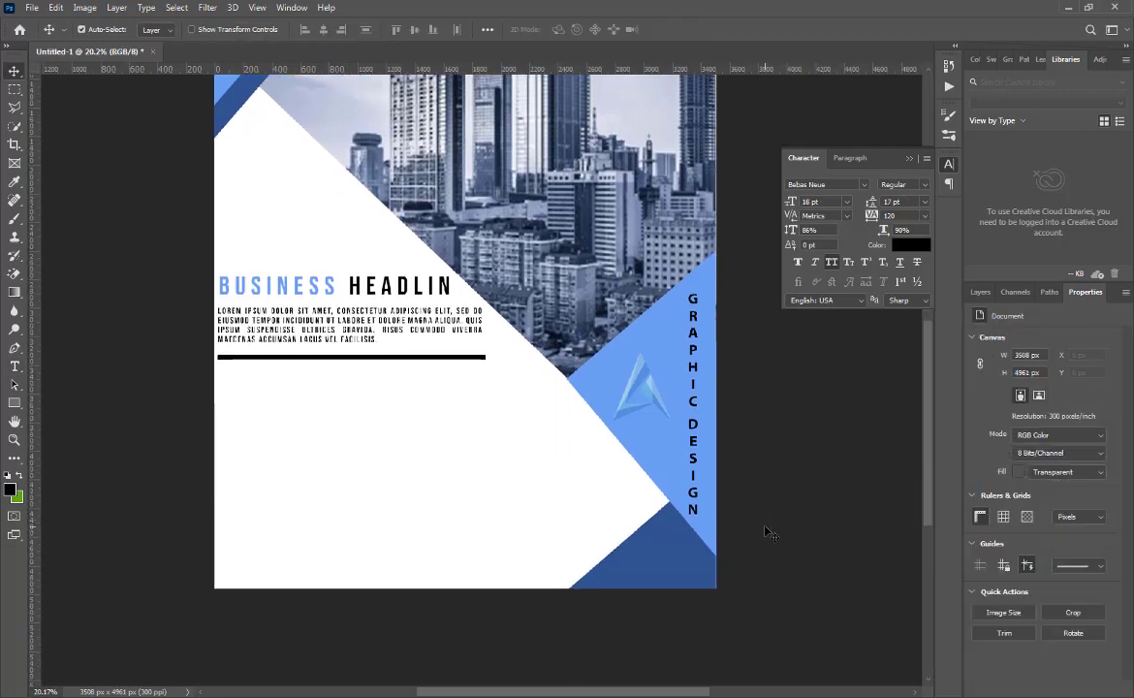
# - Duplicate the headline below the divider bar and replace the copy's text with HOUES PLAN
pyautogui.moveTo(281, 288); pyautogui.dragTo(289, 380)
pyautogui.doubleClick(282, 376)
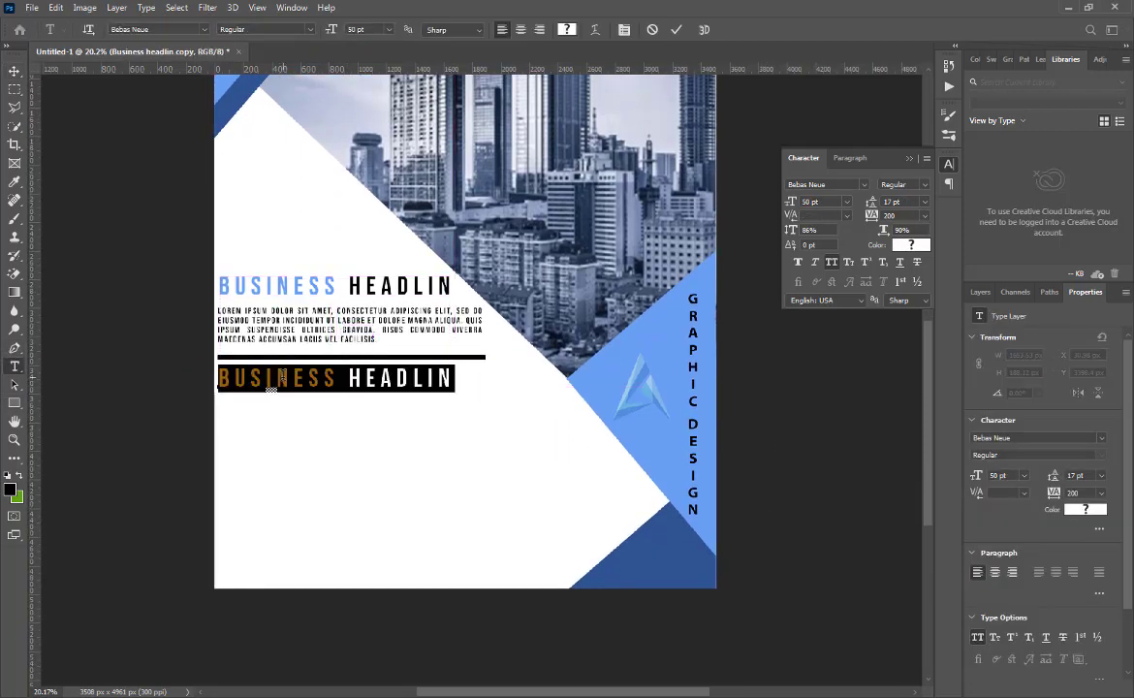
pyautogui.write('HOUES PLAN')
# - Set the HOUES PLAN text to 41 pt with tracking of -40
pyautogui.tripleClick(313, 377)
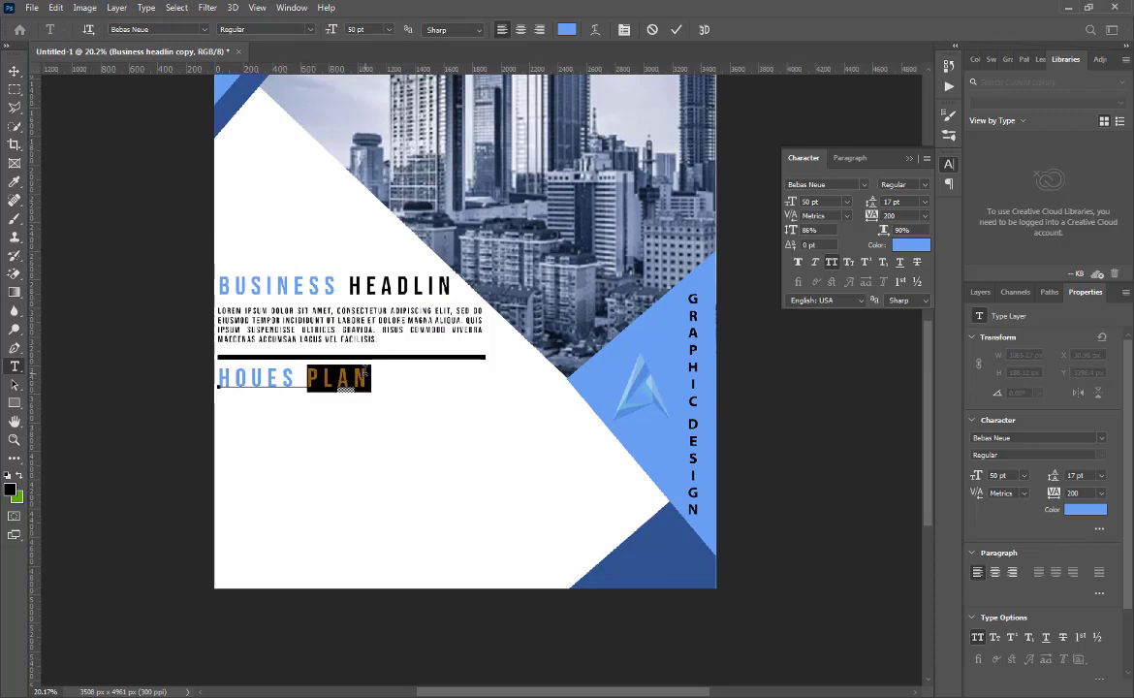
pyautogui.moveTo(875, 216); pyautogui.dragTo(865, 221)
pyautogui.moveTo(793, 205); pyautogui.dragTo(788, 207)
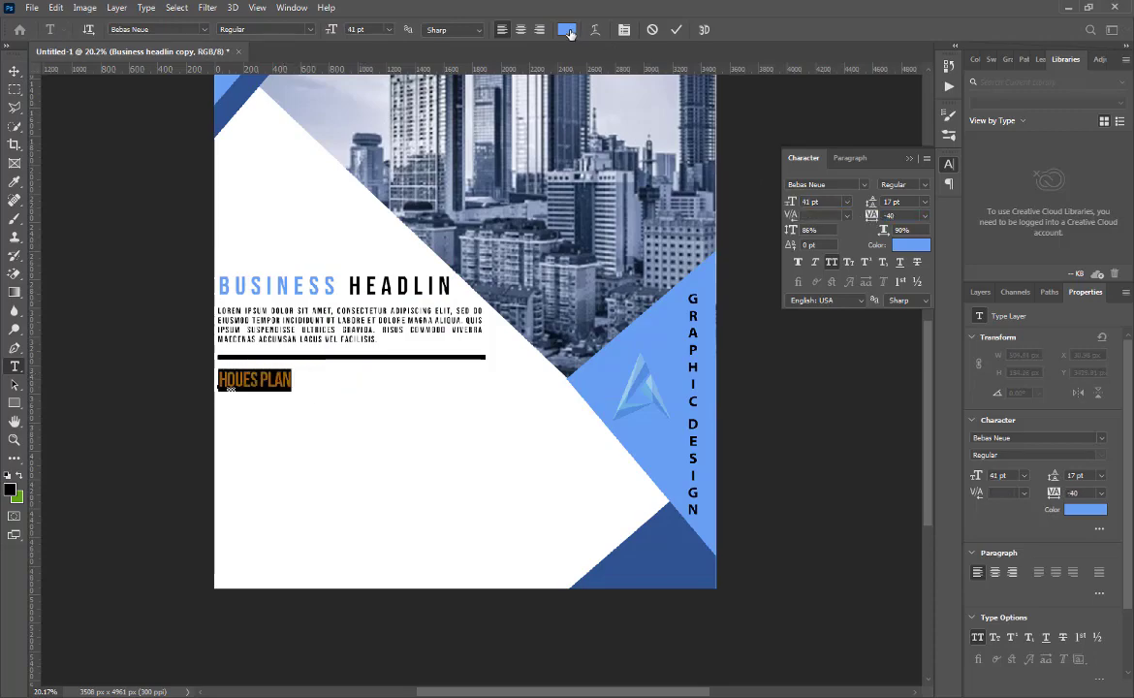
# - Recolor the word PLAN to black, keeping HOUES light blue
pyautogui.click(569, 31)
pyautogui.click(446, 382)
pyautogui.click(273, 380)
pyautogui.click(568, 30)
pyautogui.moveTo(261, 380)
pyautogui.mouseDown()
pyautogui.moveTo(292, 380)
pyautogui.moveTo(278, 381)
pyautogui.mouseUp()
pyautogui.click(68, 587)
pyautogui.click(385, 400)
pyautogui.click(676, 30)
# - Shift the HOUES PLAN subheading slightly right under the divider bar and move the paragraph slightly up toward the headline
pyautogui.click(15, 71)
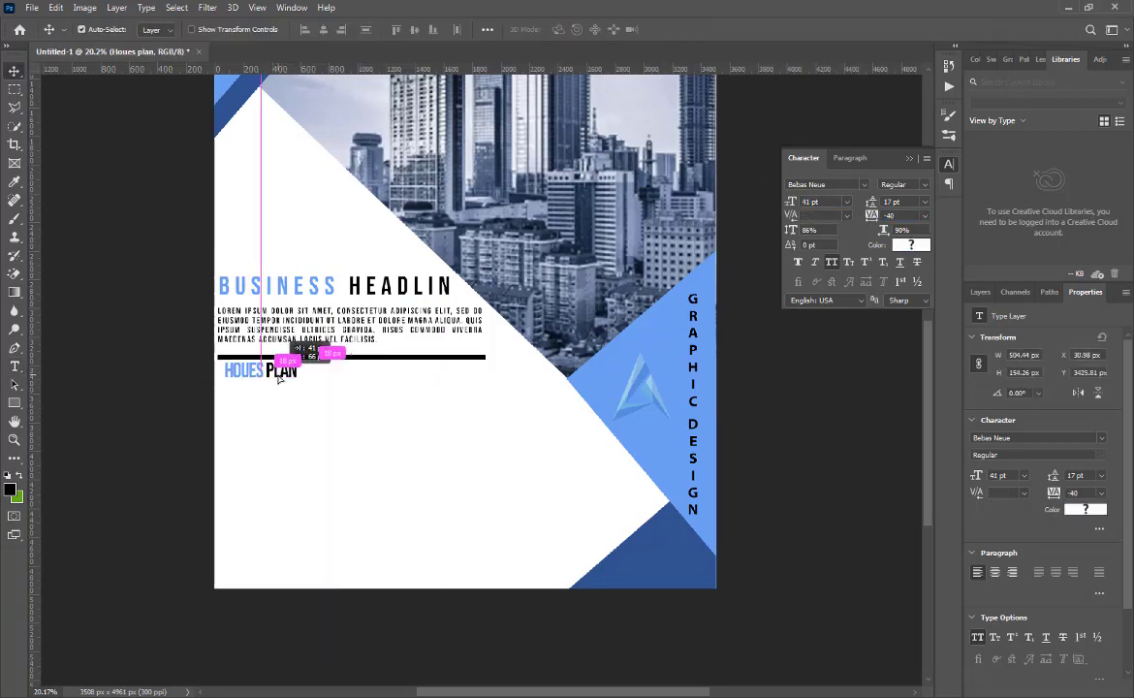
pyautogui.click(267, 422)
pyautogui.moveTo(310, 331); pyautogui.dragTo(311, 326)
# - Add a justified lorem ipsum text box about 546 by 501 px at 8 pt under the HOUES PLAN subheading
pyautogui.click(14, 366)
pyautogui.click(382, 335)
pyautogui.moveTo(382, 336); pyautogui.dragTo(206, 302)
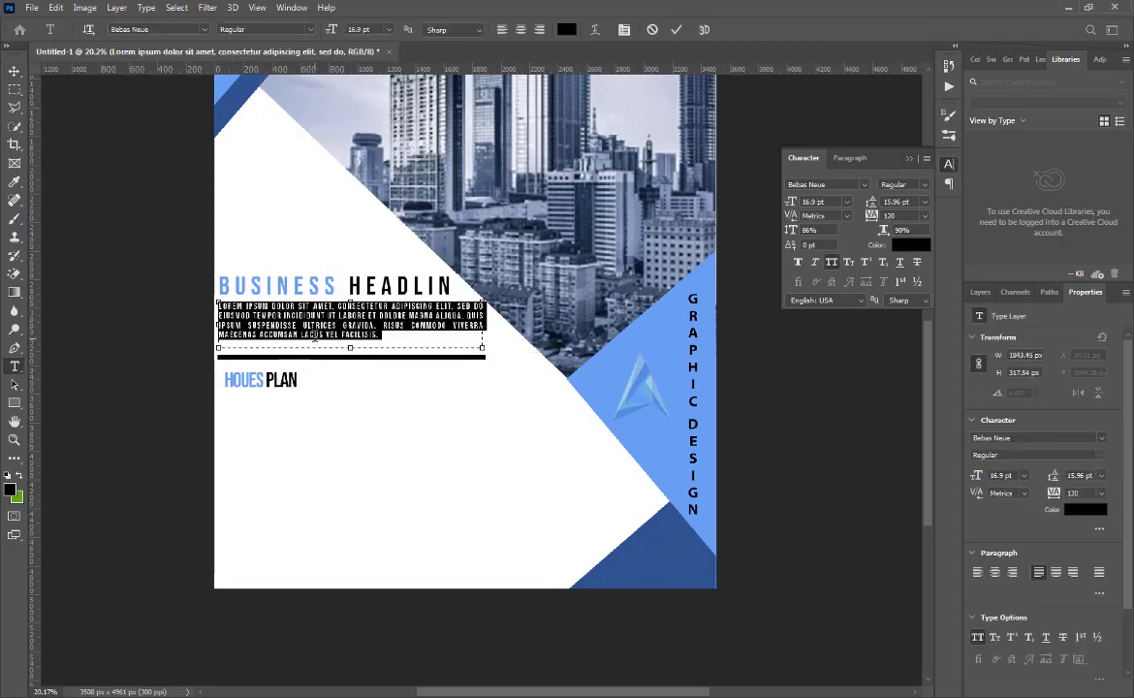
pyautogui.click(677, 30)
pyautogui.click(14, 70)
pyautogui.press('t')
pyautogui.moveTo(223, 396); pyautogui.dragTo(306, 468)
pyautogui.moveTo(336, 37); pyautogui.dragTo(326, 36)
pyautogui.click(850, 158)
pyautogui.click(677, 30)
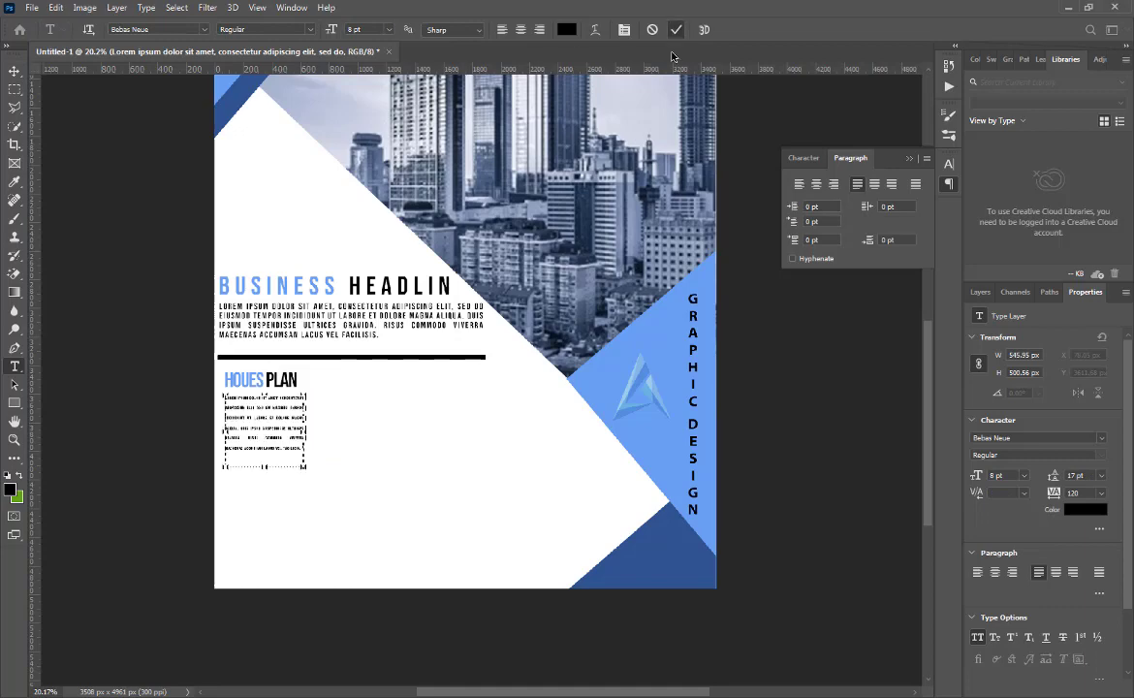
# - Set the small paragraph under HOUES PLAN to 10 pt with tracking of 0
pyautogui.doubleClick(268, 422)
pyautogui.tripleClick(268, 421)
pyautogui.click(803, 158)
pyautogui.moveTo(871, 216); pyautogui.dragTo(862, 217)
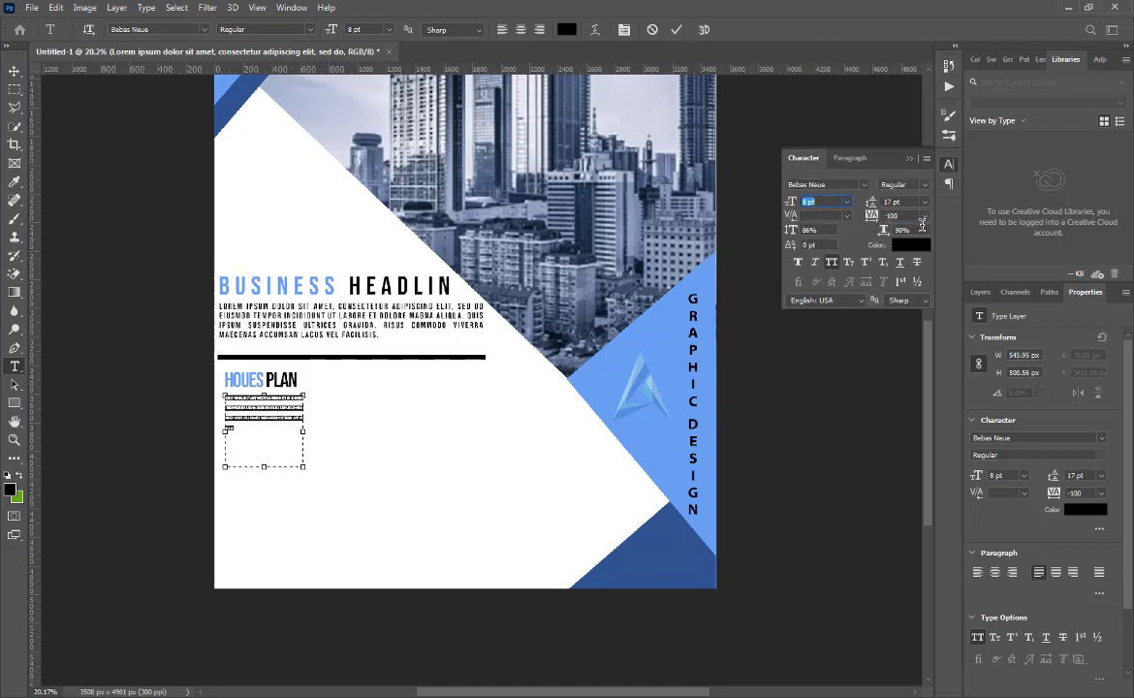
pyautogui.click(924, 215)
pyautogui.click(901, 302)
pyautogui.write('10')
pyautogui.press('Return')
pyautogui.hotkey('ctrl', 'Return')
pyautogui.press('v')
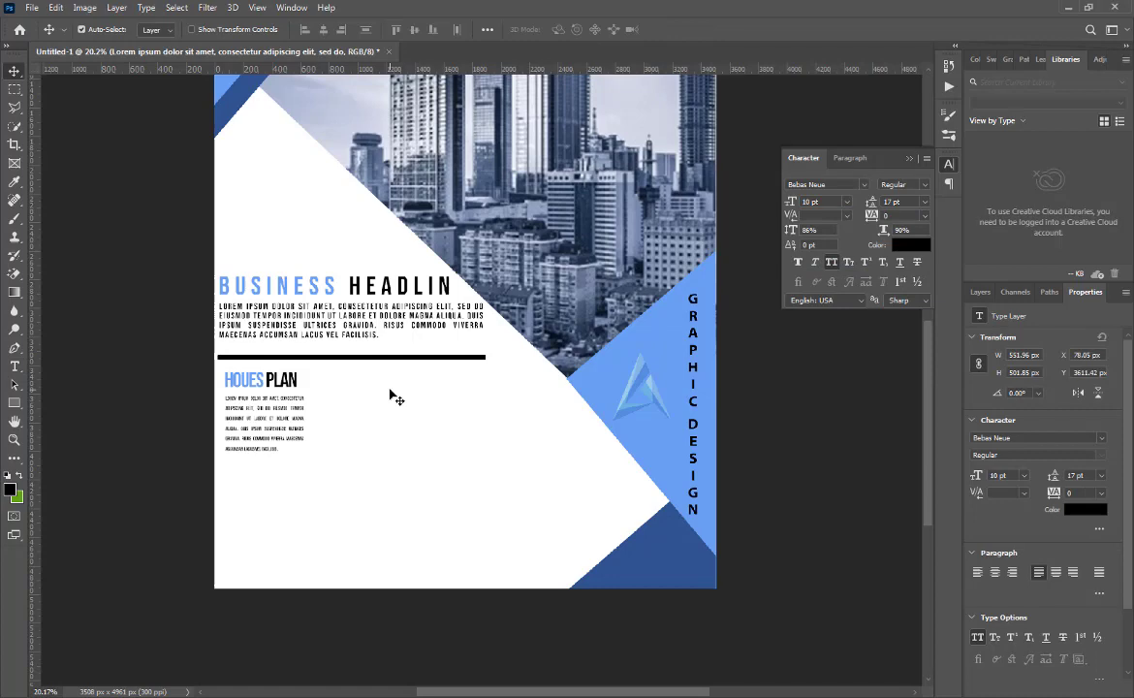
# - Duplicate the HOUES PLAN subheading to the right, change the copy to ABOUT US, and duplicate the small paragraph beneath it
pyautogui.keyDown('alt'); pyautogui.moveTo(274, 384); pyautogui.dragTo(452, 386); pyautogui.keyUp('alt')
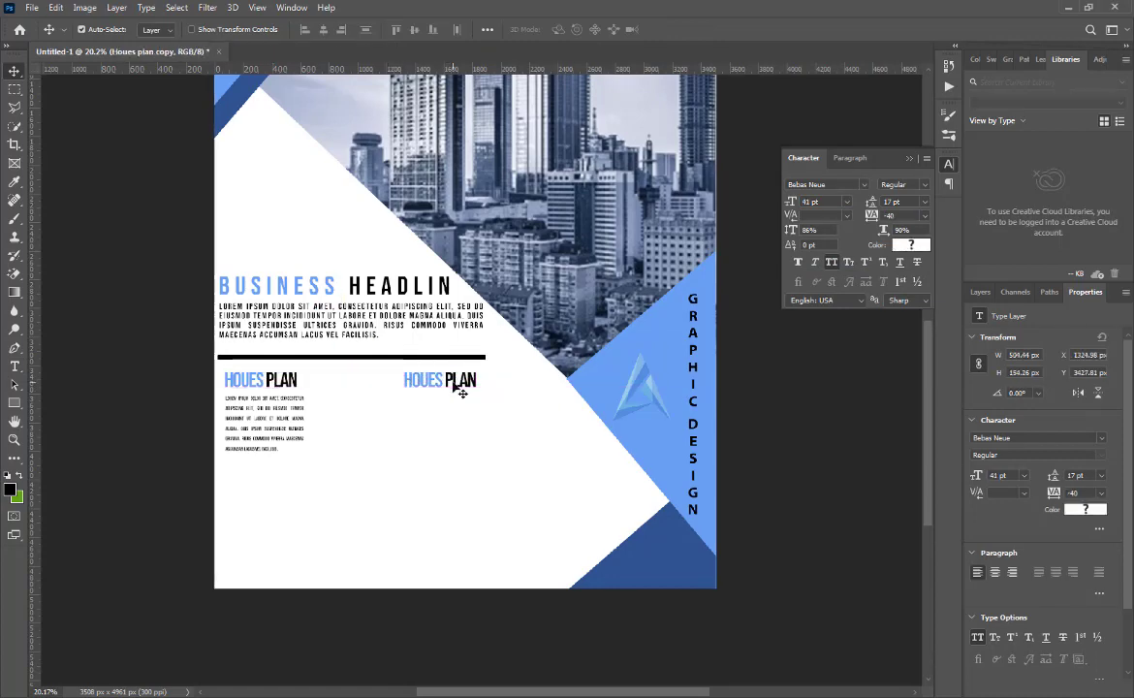
pyautogui.doubleClick(454, 383)
pyautogui.write('ABOUT US')
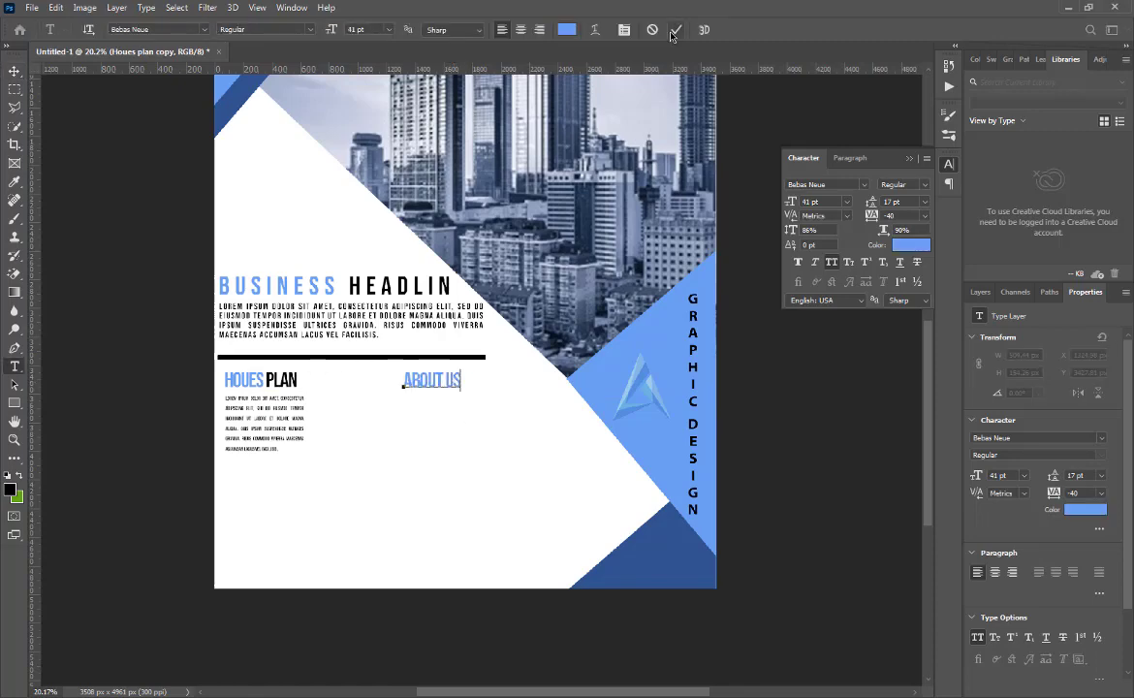
pyautogui.click(672, 34)
pyautogui.press('v')
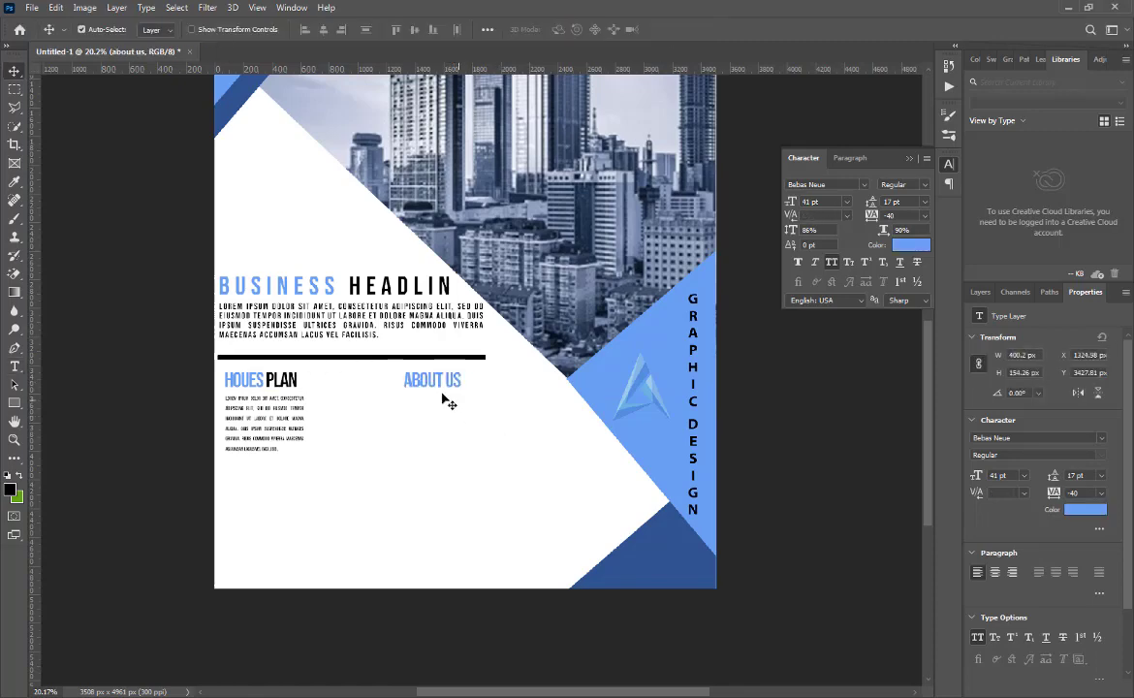
pyautogui.keyDown('alt'); pyautogui.moveTo(266, 438); pyautogui.dragTo(435, 439); pyautogui.keyUp('alt')
# - Place the Call Icon Png image and isolate the black phone from its checkered background with the Magic Wand
pyautogui.click(249, 527)
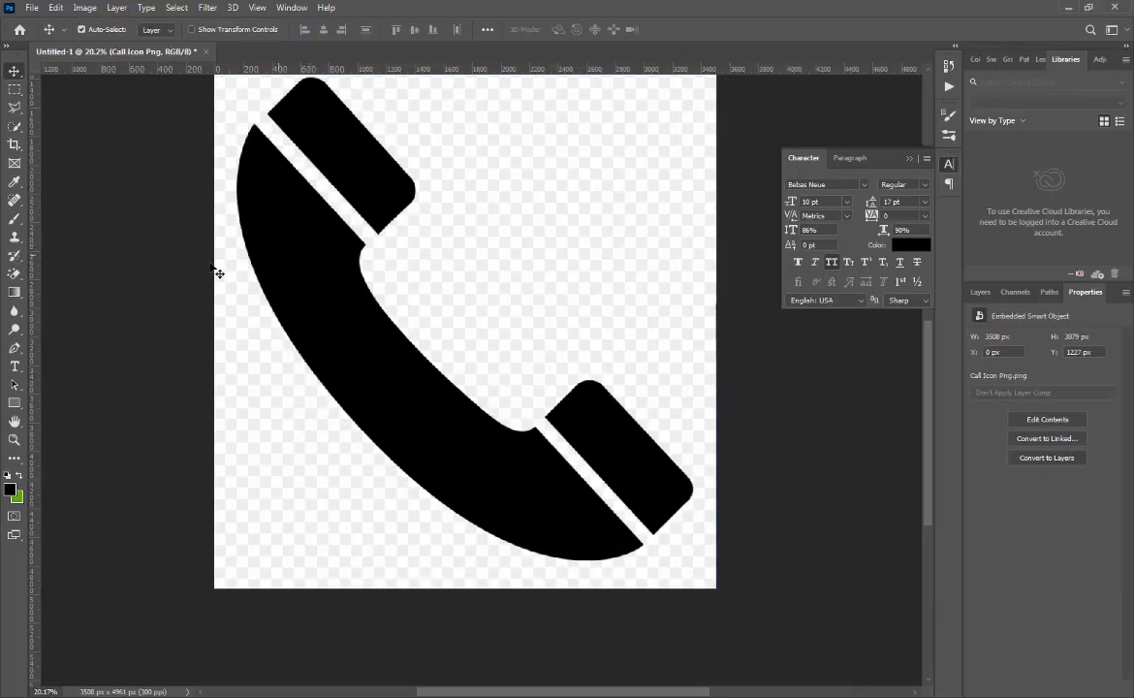
pyautogui.press('w')
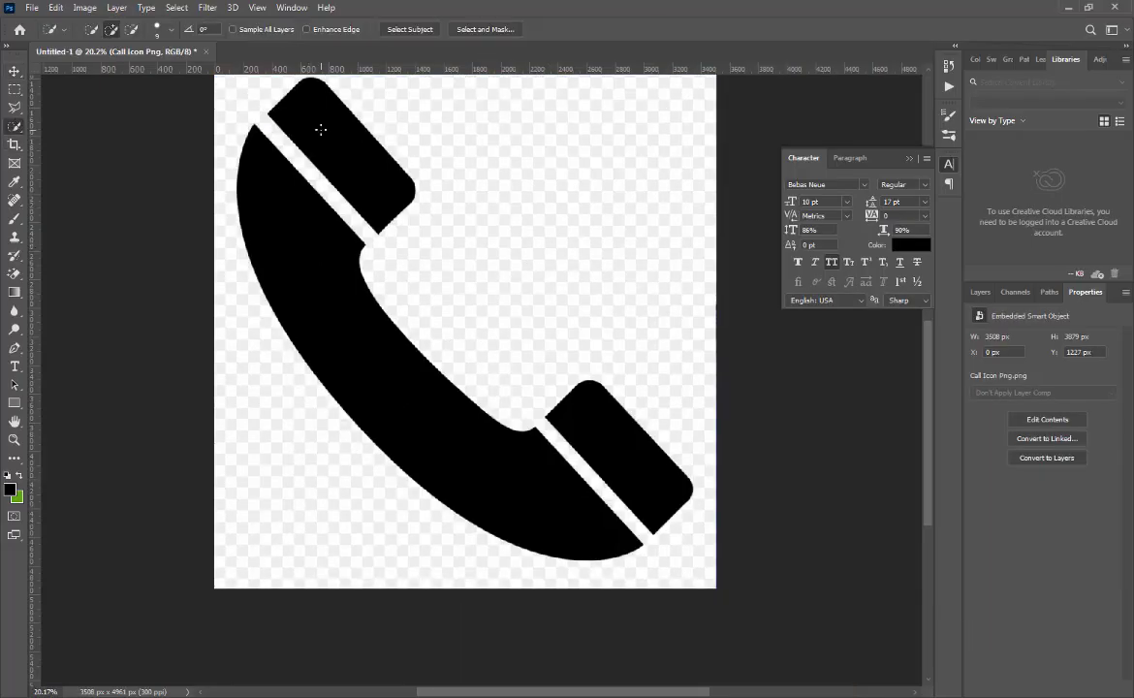
pyautogui.hotkey('shift', 'w')
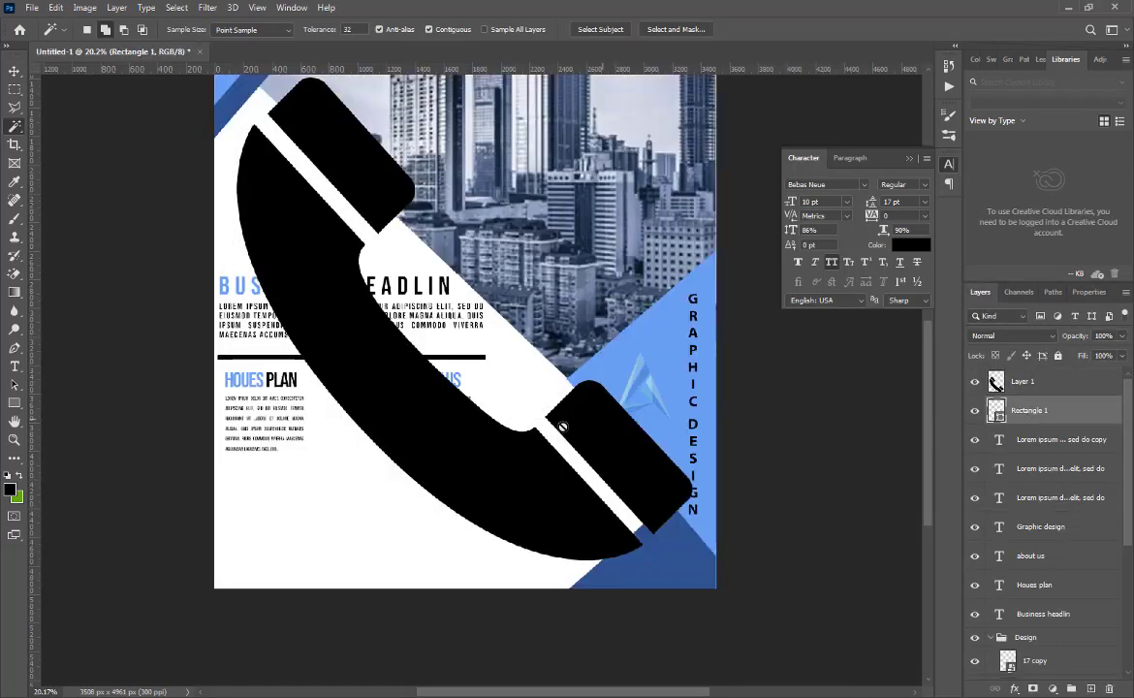
pyautogui.click(544, 269)
pyautogui.click(546, 271)
# - Scale the black phone icon to about 4%, rotate it about 78°, and place it beneath the HOUES PLAN paragraph
pyautogui.click(1022, 382)
pyautogui.click(13, 71)
pyautogui.click(336, 475)
pyautogui.click(14, 108)
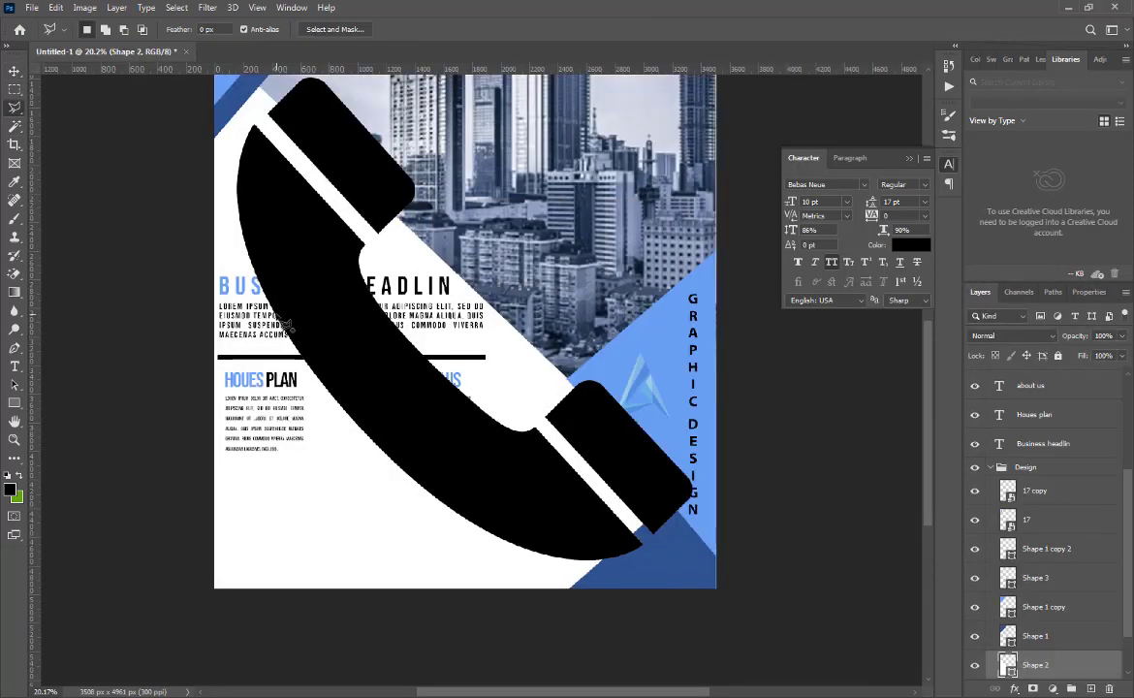
pyautogui.click(13, 72)
pyautogui.click(297, 251)
pyautogui.hotkey('ctrl', 't')
pyautogui.moveTo(237, 560); pyautogui.dragTo(459, 338)
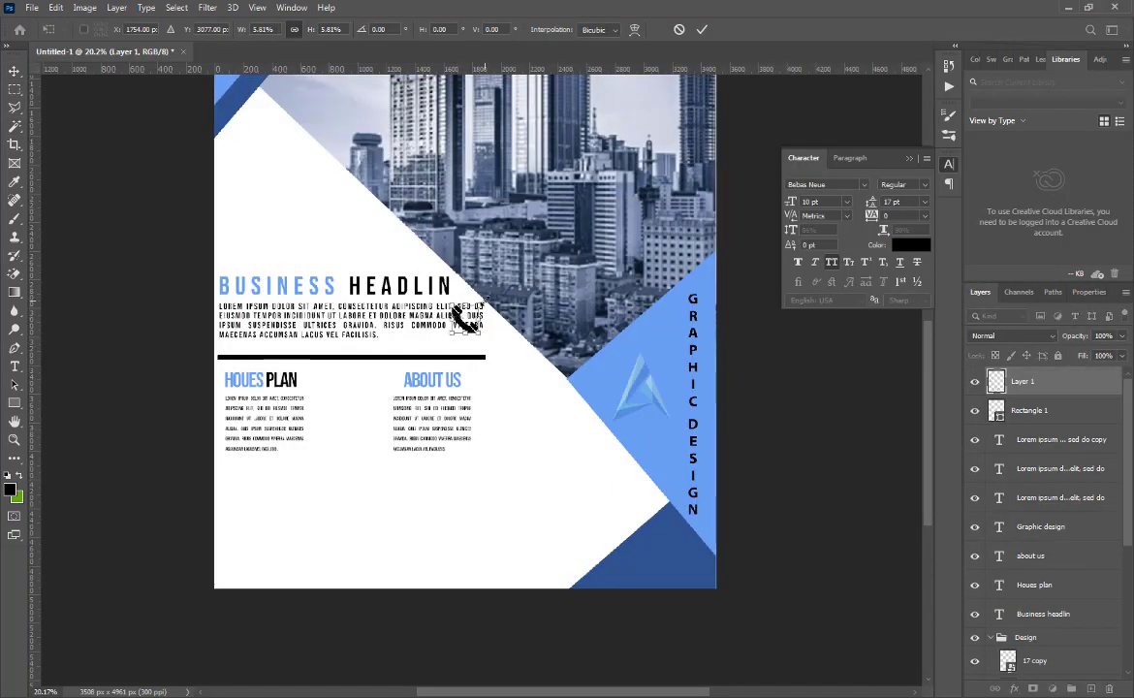
pyautogui.moveTo(494, 288); pyautogui.dragTo(245, 481)
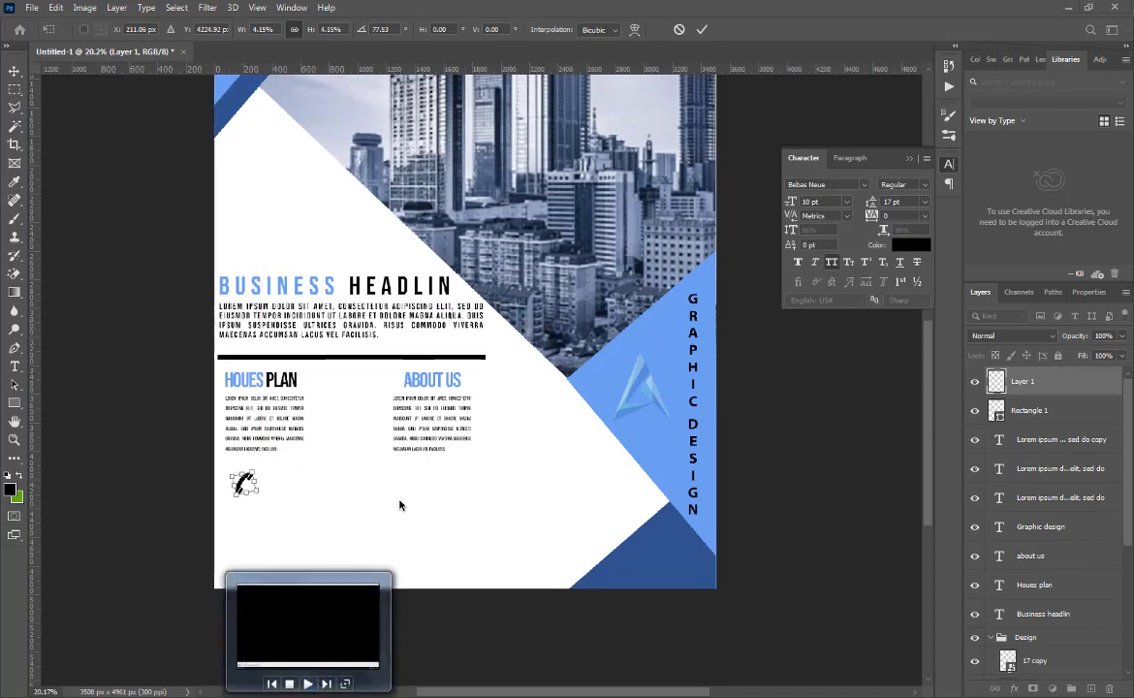
pyautogui.press('Return')
# - Duplicate the BUSINESS HEADLIN text beside the phone icon, replace it with the phone number from Zone Text, and set tracking to 20
pyautogui.hotkey('alt', 'Tab')
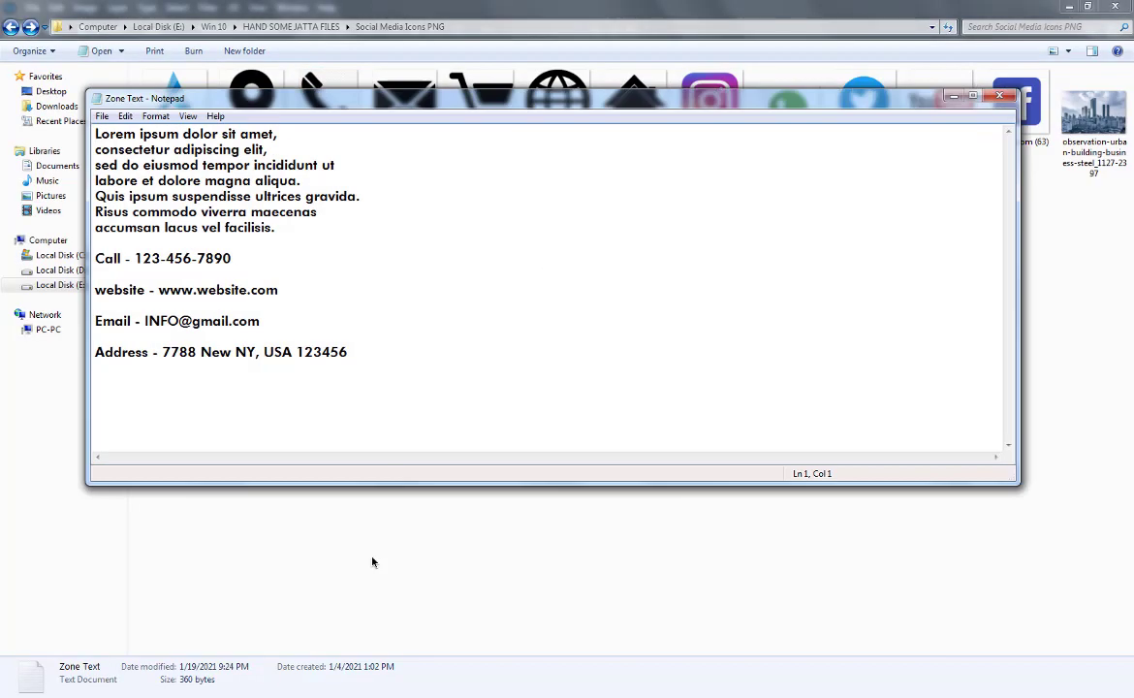
pyautogui.moveTo(135, 259); pyautogui.dragTo(269, 259)
pyautogui.hotkey('ctrl', 'c')
pyautogui.hotkey('alt', 'Tab')
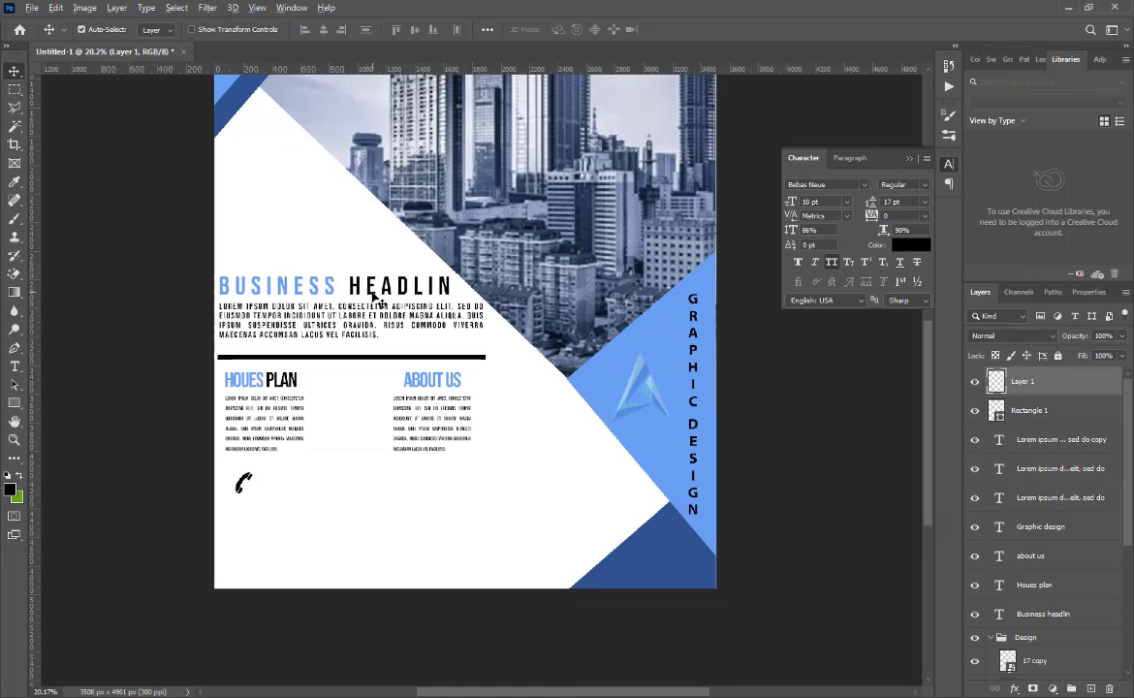
pyautogui.moveTo(369, 290); pyautogui.dragTo(409, 489)
pyautogui.doubleClick(386, 485)
pyautogui.hotkey('ctrl', 'a')
pyautogui.hotkey('ctrl', 'v')
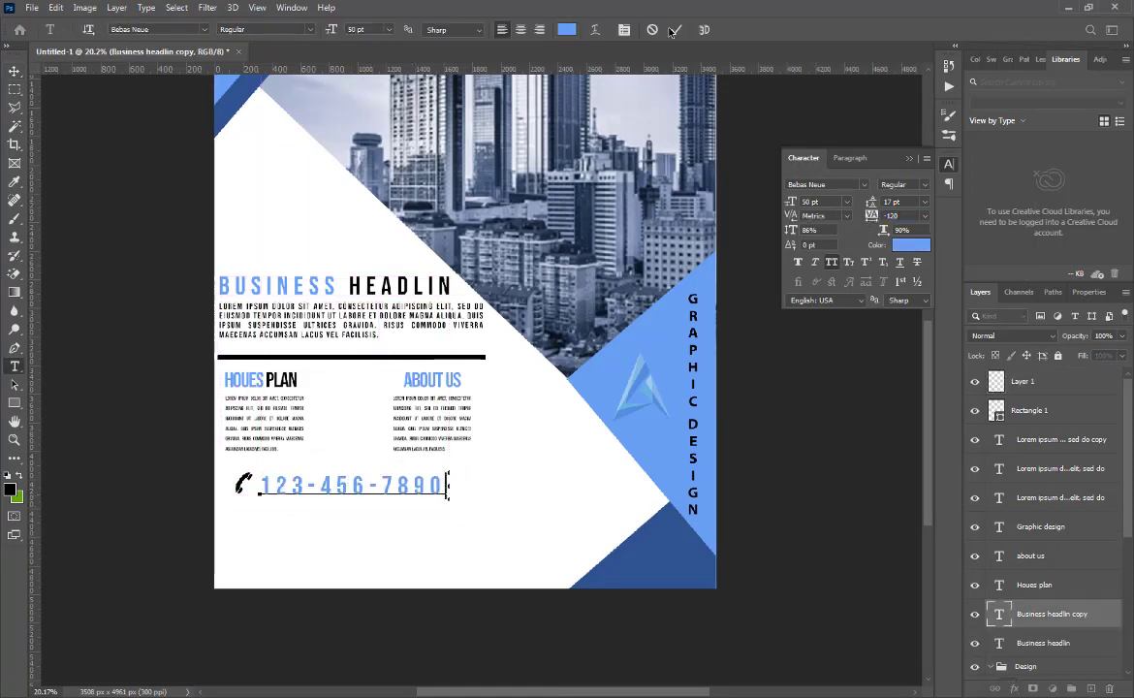
pyautogui.hotkey('ctrl', 'Return')
pyautogui.press('v')
pyautogui.moveTo(871, 216); pyautogui.dragTo(853, 216)
# - Place the Email Icon Png image at small size in the contact row, after the phone number
pyautogui.hotkey('alt', 'Tab')
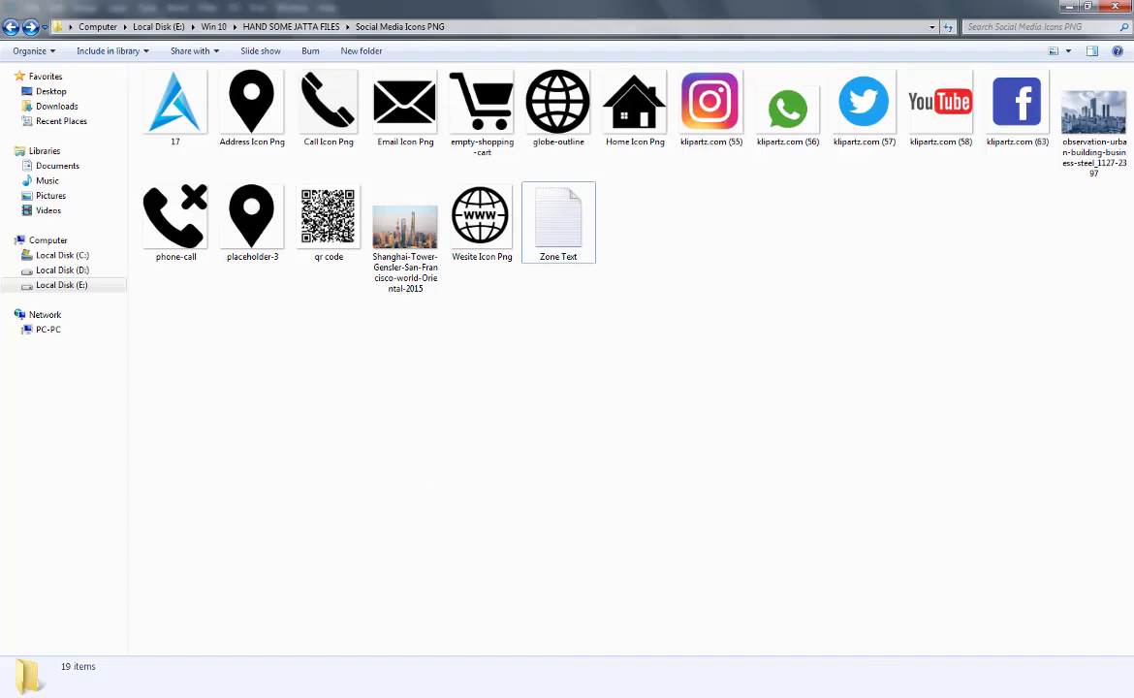
pyautogui.moveTo(405, 107); pyautogui.dragTo(356, 536)
pyautogui.moveTo(613, 182); pyautogui.dragTo(430, 485)
pyautogui.press('Return')
# - Duplicate the phone number text beside the envelope icon and replace it with the email address from Zone Text
pyautogui.hotkey('alt', 'Tab')
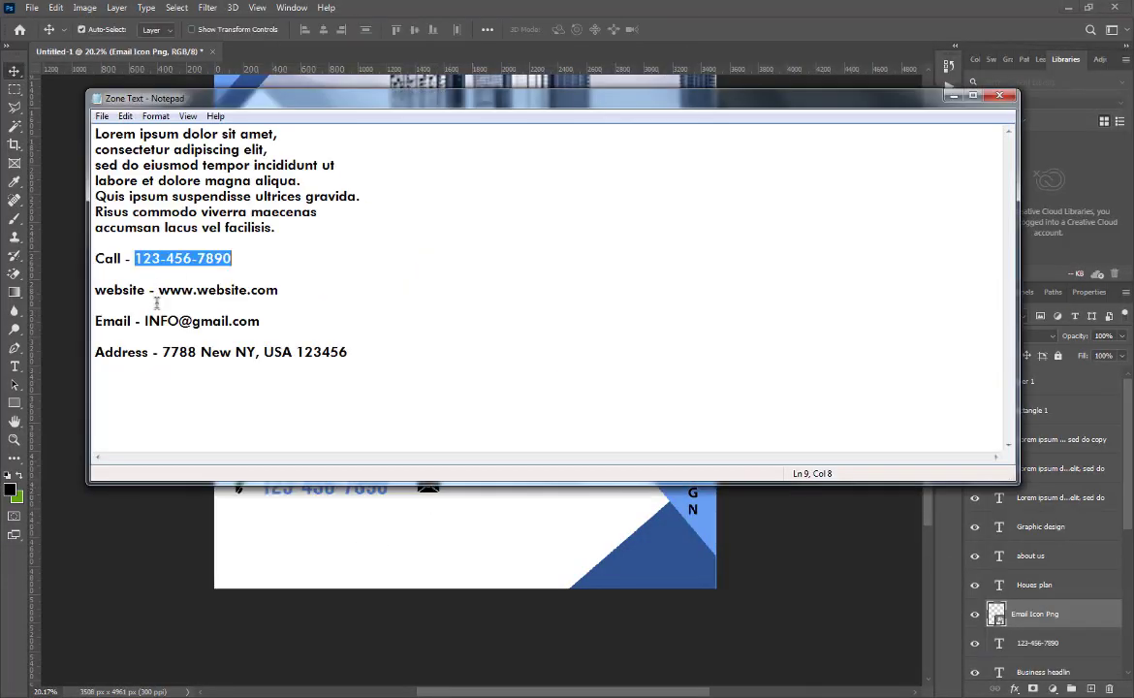
pyautogui.moveTo(144, 322); pyautogui.dragTo(324, 333)
pyautogui.hotkey('ctrl', 'c')
pyautogui.hotkey('alt', 'Tab')
pyautogui.moveTo(359, 487); pyautogui.dragTo(571, 488)
pyautogui.doubleClick(572, 489)
pyautogui.hotkey('ctrl', 'a')
pyautogui.hotkey('ctrl', 'v')
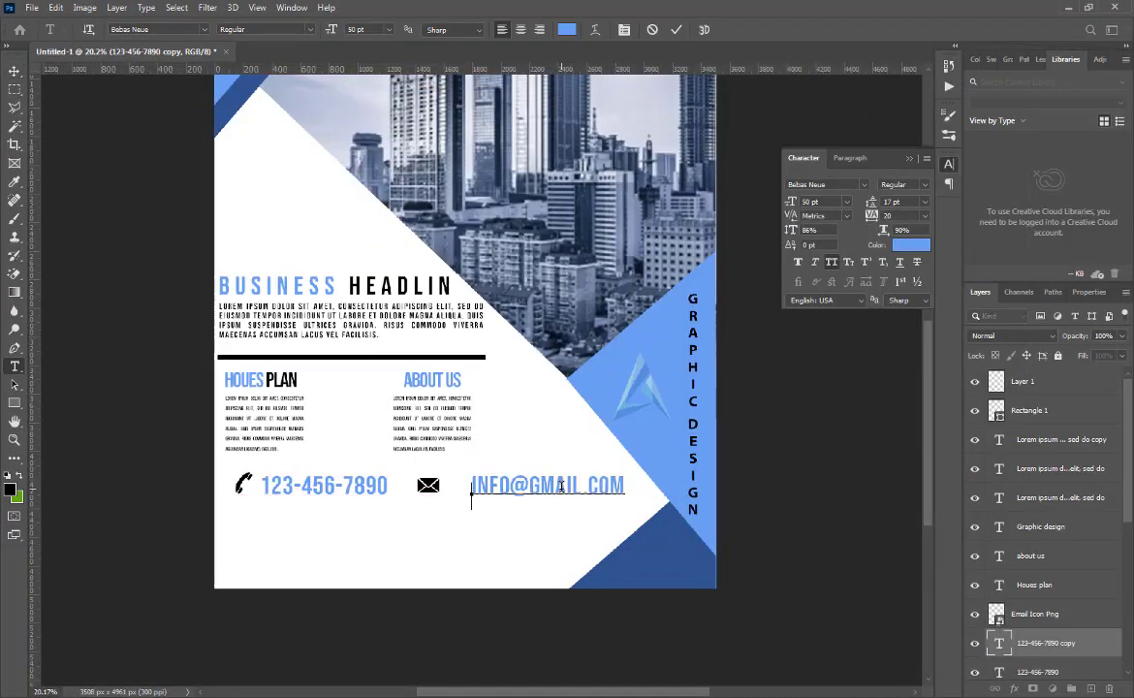
# - Set both the email address and the phone number text to 36 pt
pyautogui.hotkey('ctrl', 'a')
pyautogui.click(845, 201)
pyautogui.click(835, 351)
pyautogui.hotkey('ctrl', 'Return')
pyautogui.doubleClick(323, 485)
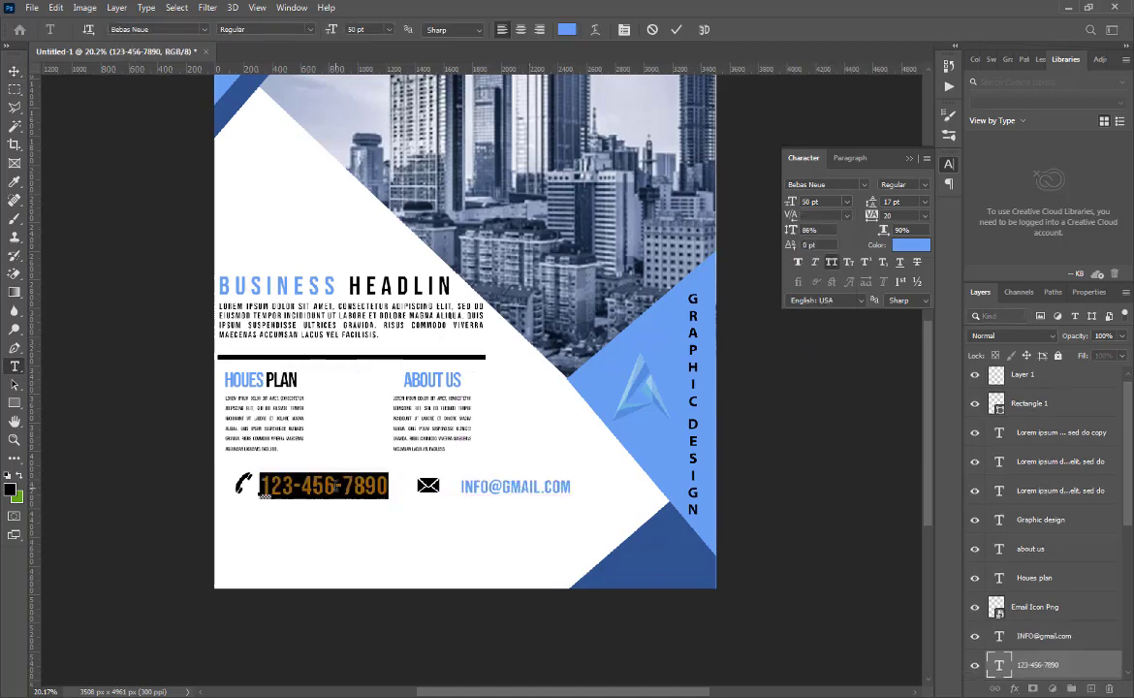
pyautogui.click(846, 201)
pyautogui.click(835, 347)
pyautogui.click(742, 446)
# - Tighten the contact row by moving the phone number closer to its icon and shifting the envelope icon and email address left
pyautogui.click(238, 489)
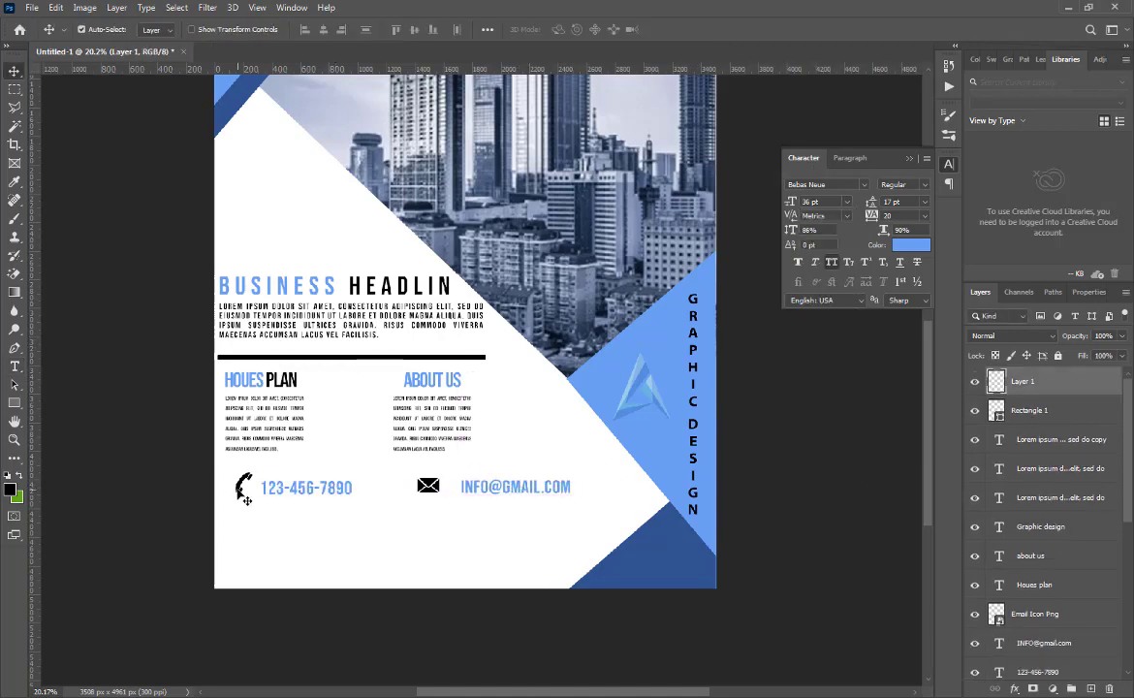
pyautogui.keyDown('shift'); pyautogui.click(282, 487); pyautogui.keyUp('shift')
pyautogui.keyDown('shift'); pyautogui.click(429, 486); pyautogui.keyUp('shift')
pyautogui.keyDown('shift'); pyautogui.click(466, 486); pyautogui.keyUp('shift')
pyautogui.click(740, 512)
pyautogui.moveTo(299, 491); pyautogui.dragTo(292, 492)
pyautogui.moveTo(429, 488); pyautogui.dragTo(367, 489)
pyautogui.moveTo(480, 489); pyautogui.dragTo(409, 487)
# - Place the Home Icon Png image at small size directly below the phone icon
pyautogui.hotkey('alt', 'Tab')
pyautogui.click(361, 345)
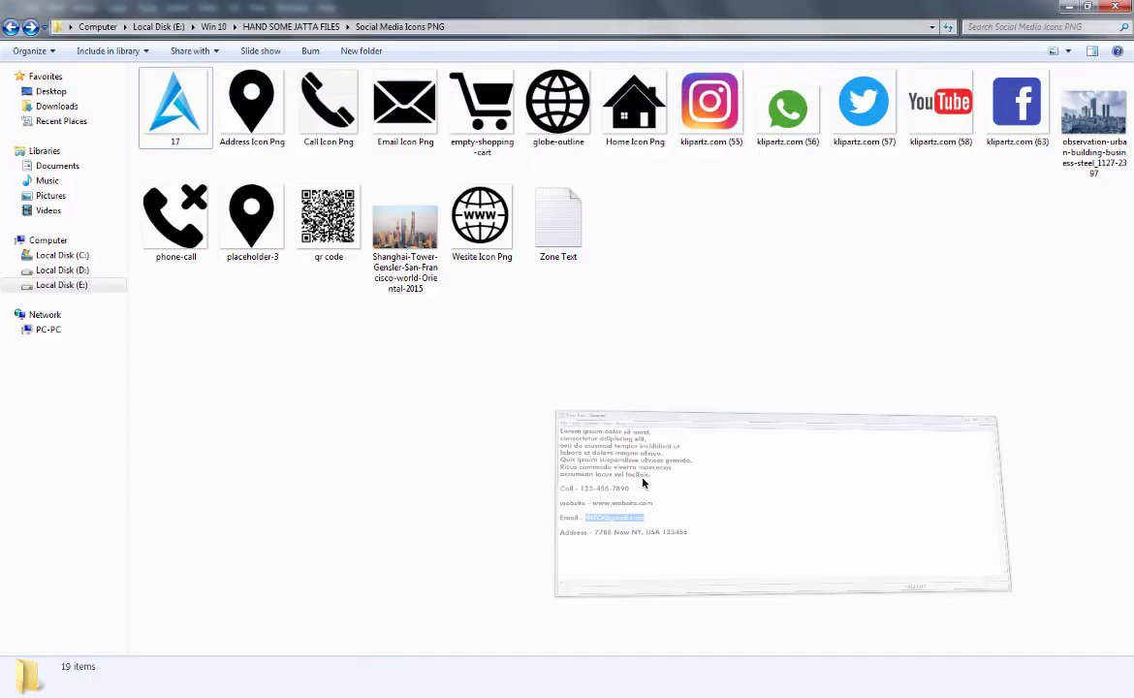
pyautogui.moveTo(634, 105); pyautogui.dragTo(601, 387)
pyautogui.moveTo(716, 82); pyautogui.dragTo(433, 495)
pyautogui.moveTo(524, 485); pyautogui.dragTo(245, 516)
pyautogui.press('Return')
# - Duplicate the phone number text beside the house icon and replace it with the postal address from Zone Text
pyautogui.hotkey('alt', 'Tab')
pyautogui.moveTo(163, 352); pyautogui.dragTo(388, 354)
pyautogui.hotkey('ctrl', 'c')
pyautogui.hotkey('alt', 'Tab')
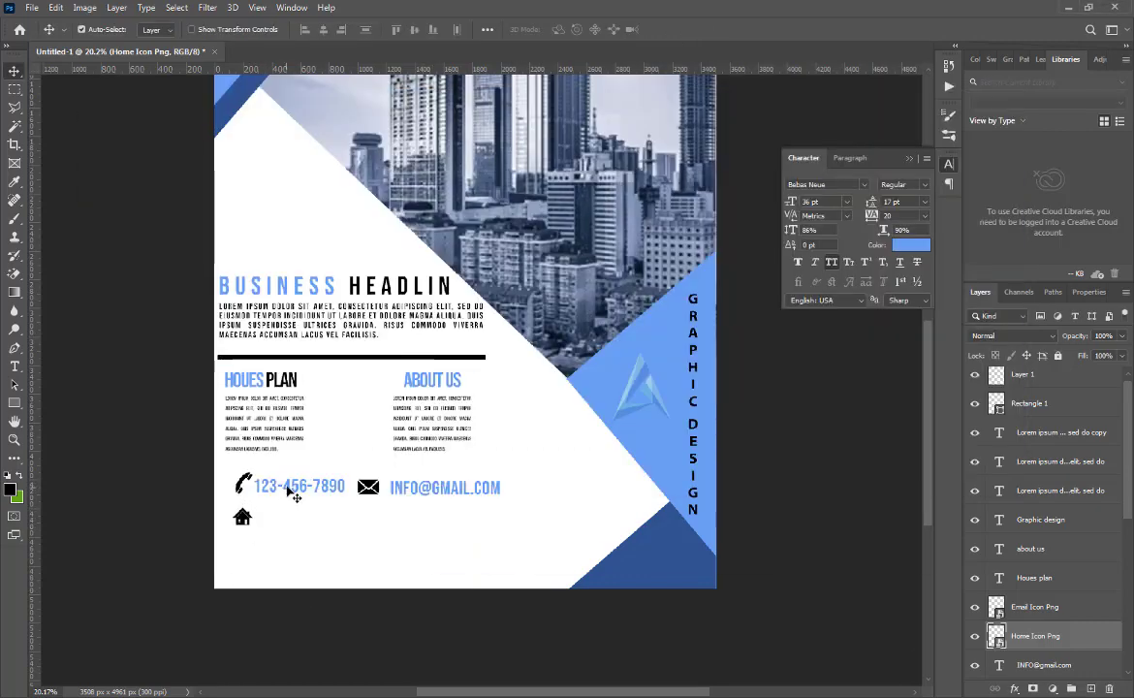
pyautogui.moveTo(286, 486); pyautogui.dragTo(287, 516)
pyautogui.doubleClick(287, 515)
pyautogui.hotkey('ctrl', 'v')
pyautogui.hotkey('ctrl', 'Return')
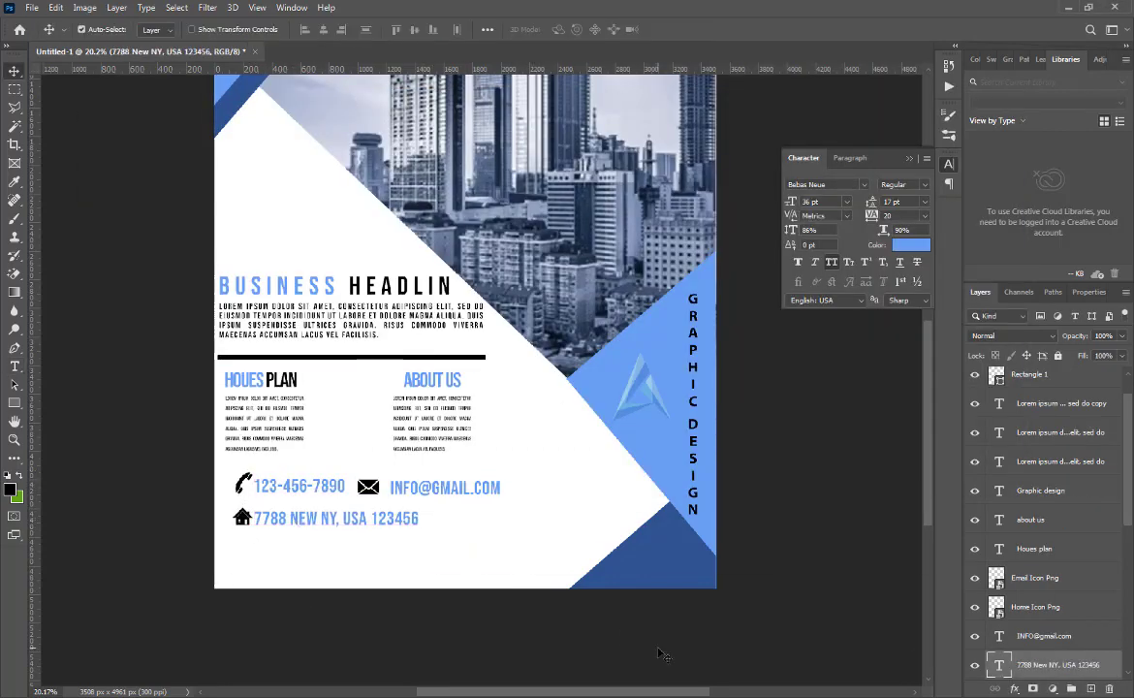
# - Place the globe-outline image after the address line, scaled to about 75%
pyautogui.hotkey('alt', 'Tab')
pyautogui.hotkey('alt', 'Tab')
pyautogui.moveTo(557, 105); pyautogui.dragTo(542, 436)
pyautogui.hotkey('alt', 'Tab')
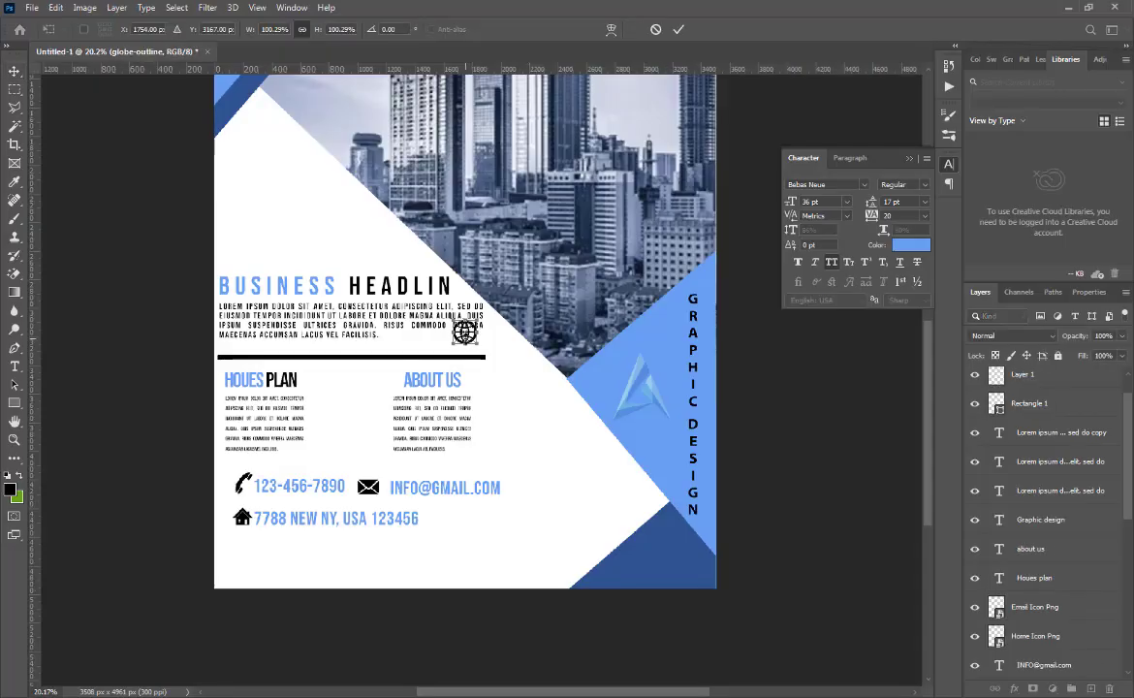
pyautogui.moveTo(463, 332); pyautogui.dragTo(443, 516)
pyautogui.moveTo(457, 530); pyautogui.dragTo(440, 517)
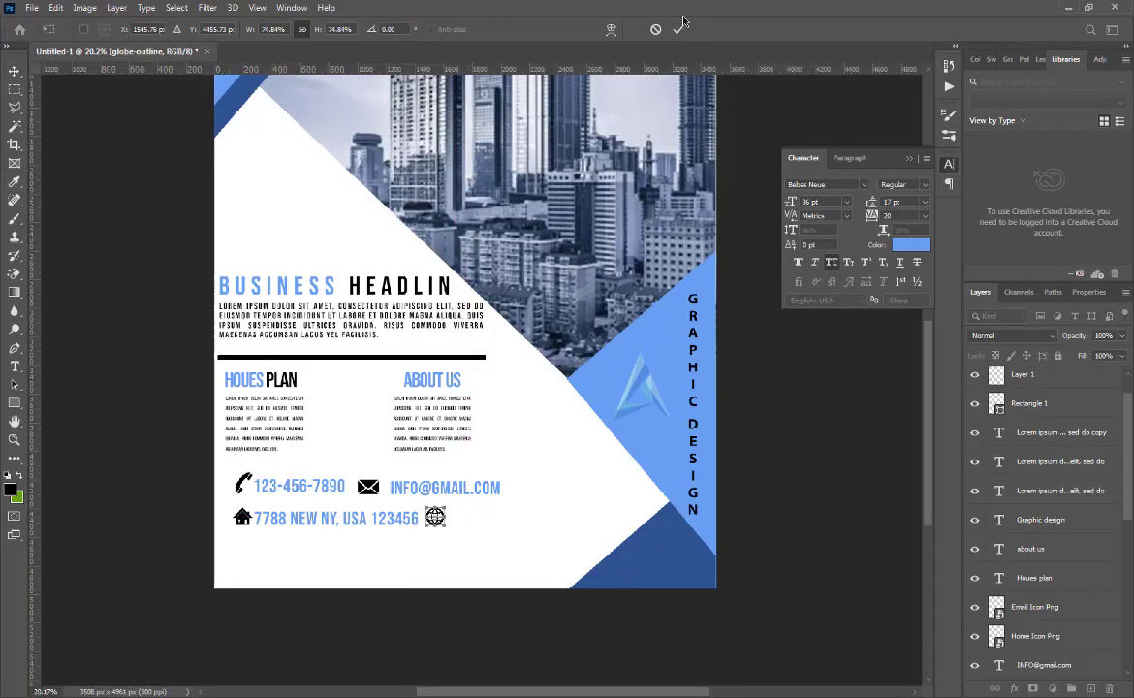
pyautogui.click(679, 29)
pyautogui.hotkey('alt', 'Tab')
pyautogui.moveTo(157, 290); pyautogui.dragTo(343, 285)
pyautogui.hotkey('ctrl', 'c')
pyautogui.hotkey('alt', 'Tab')
pyautogui.moveTo(451, 489); pyautogui.dragTo(513, 520)
pyautogui.doubleClick(513, 518)
pyautogui.hotkey('ctrl', 'a')
pyautogui.hotkey('ctrl', 'v')
pyautogui.click(488, 518)
pyautogui.write('your')
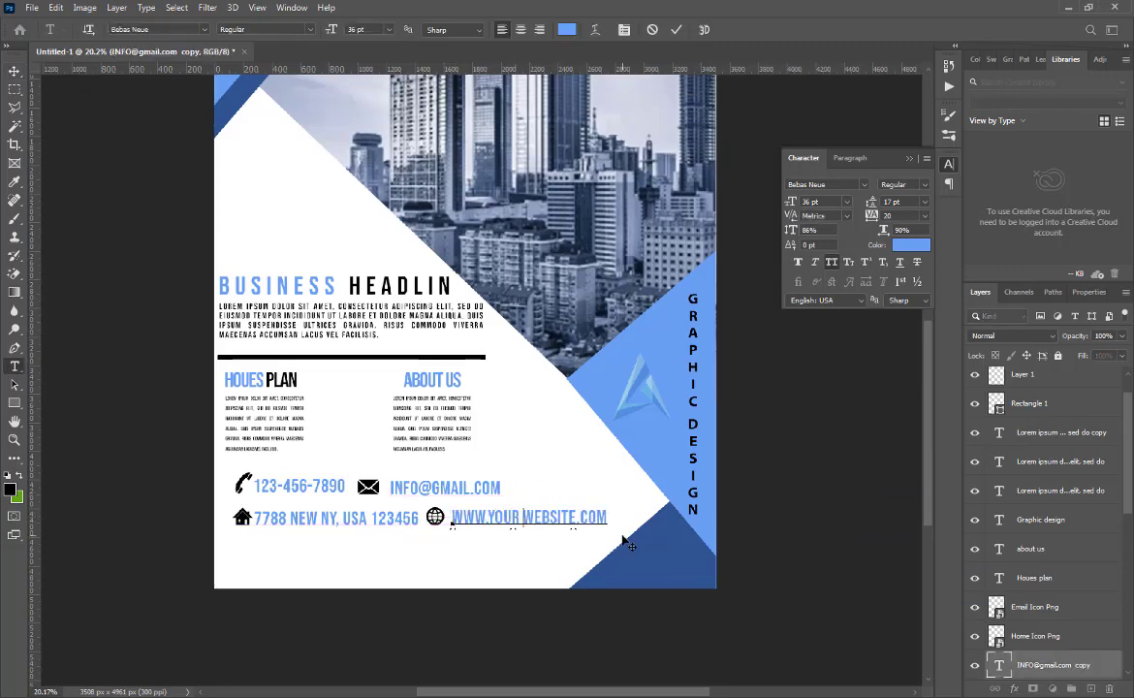
pyautogui.doubleClick(552, 519)
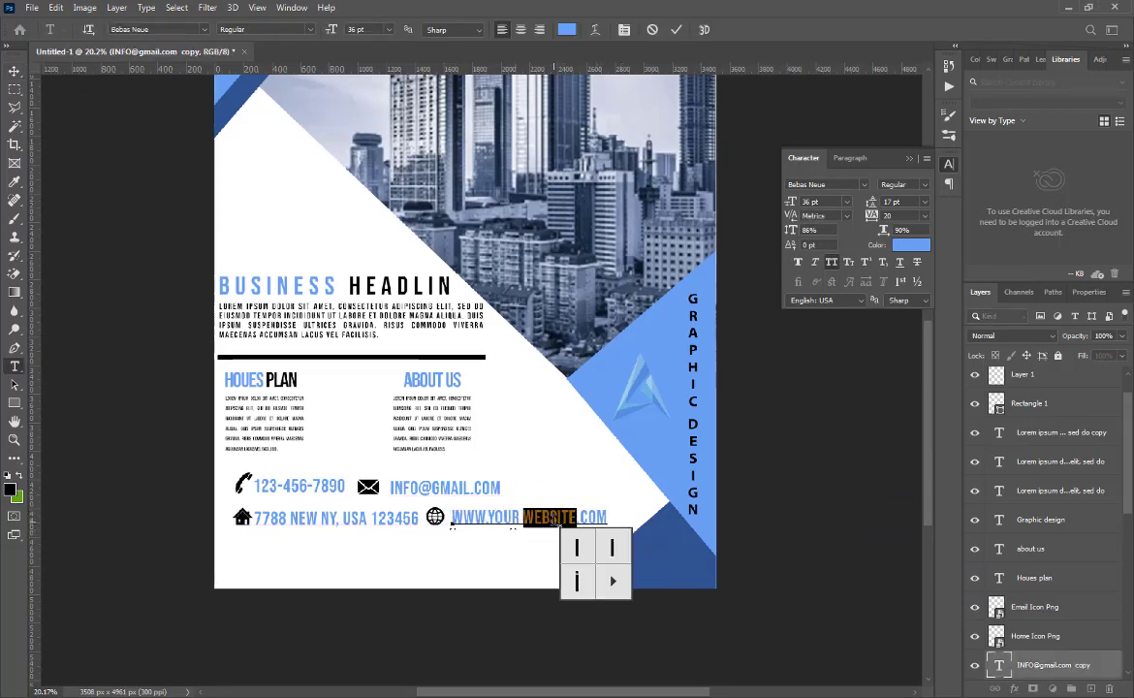
pyautogui.doubleClick(498, 513)
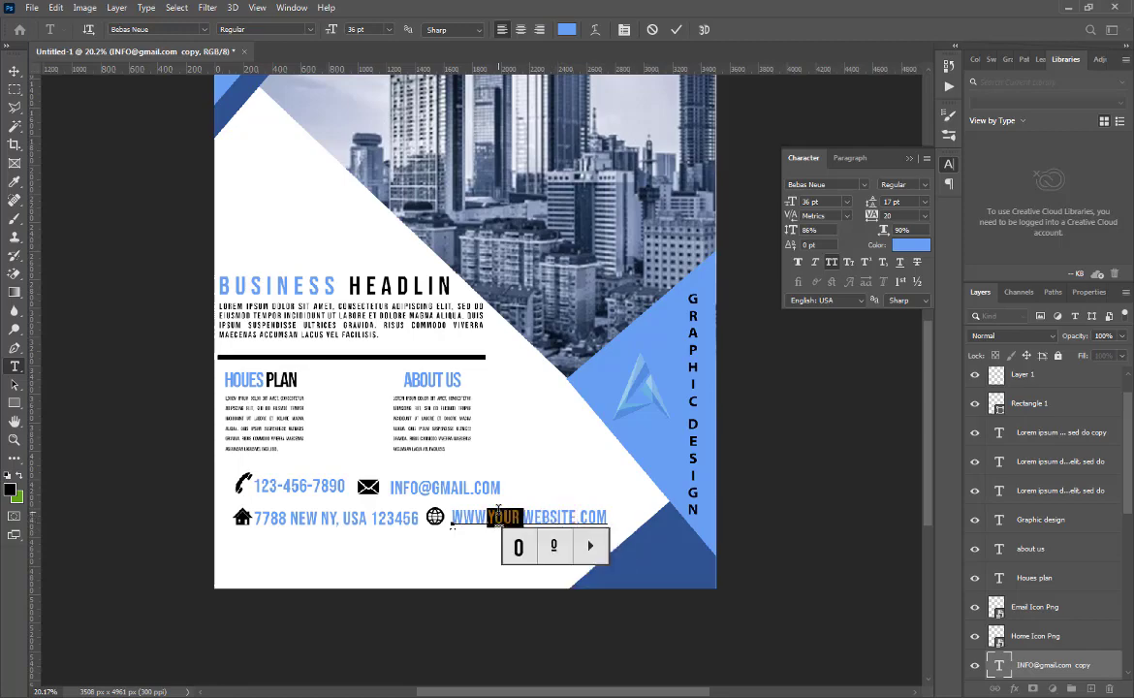
pyautogui.click(676, 29)
pyautogui.press('v')
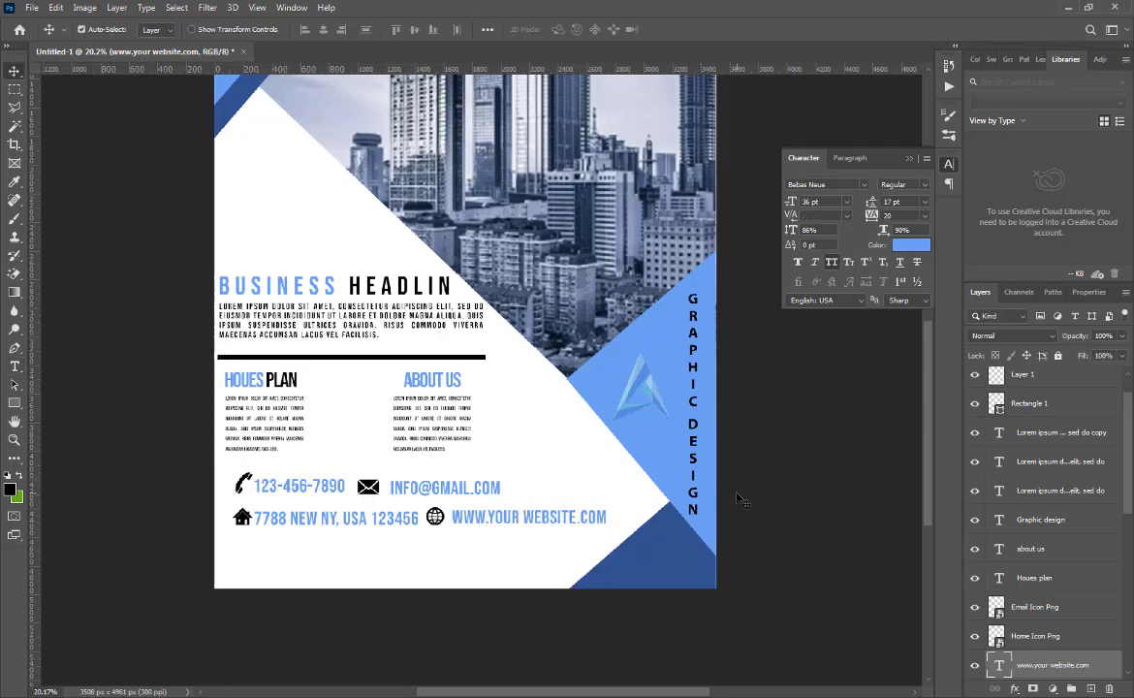
pyautogui.hotkey('alt', 'Tab')
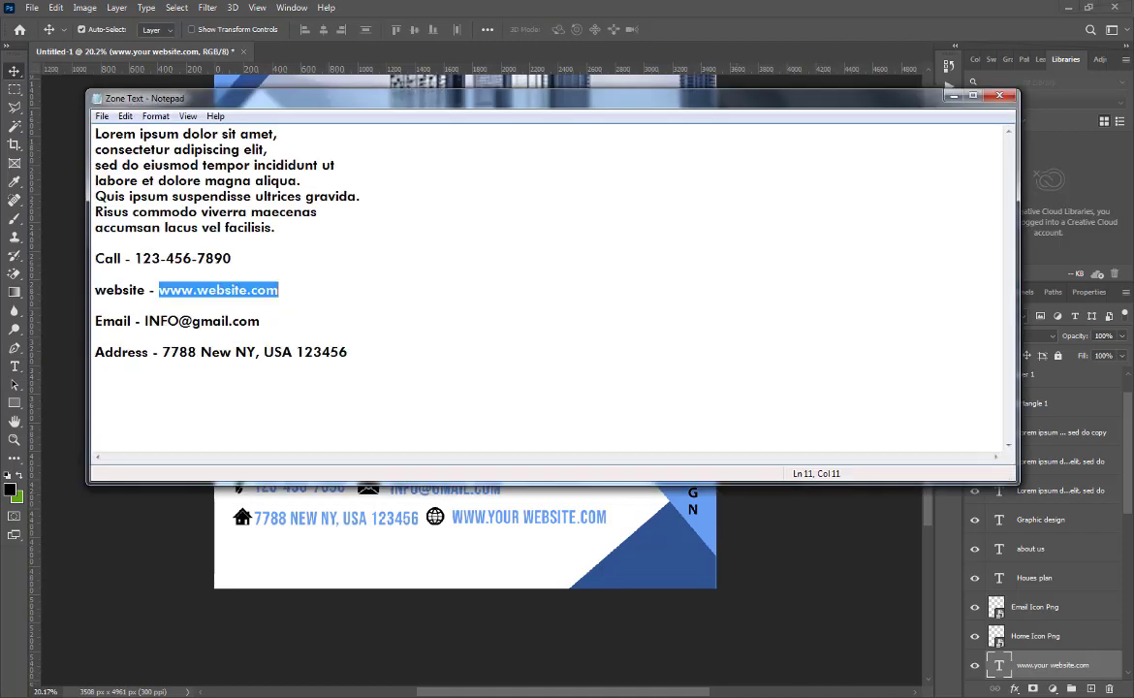
pyautogui.hotkey('alt', 'Tab')
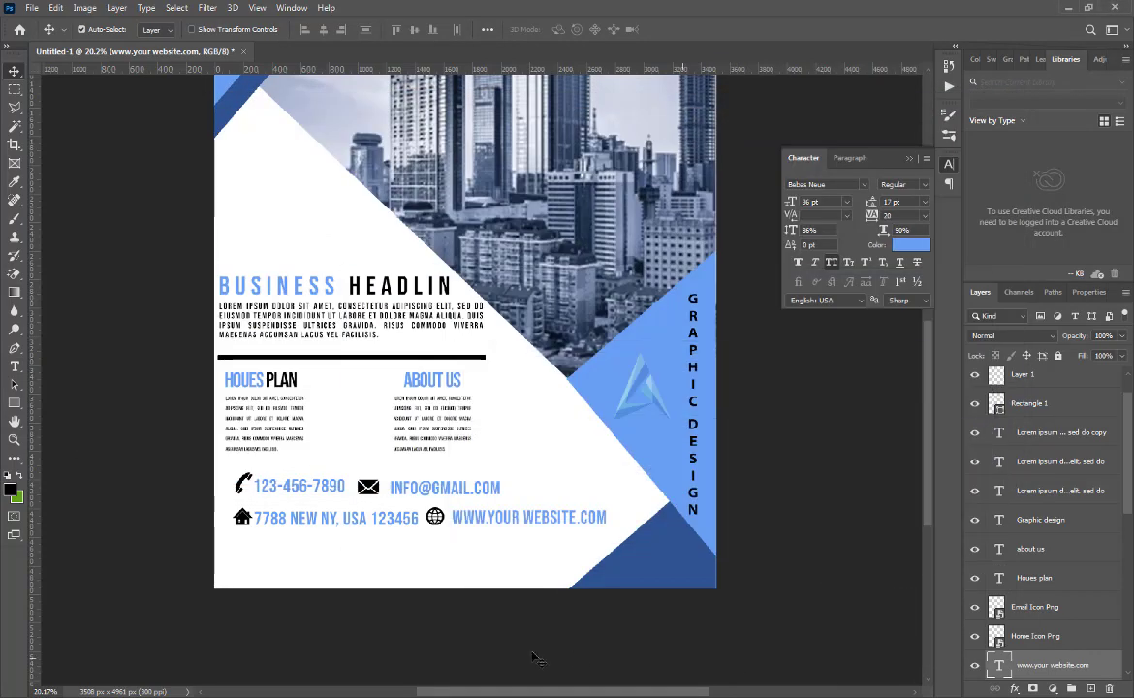
pyautogui.click(358, 645)
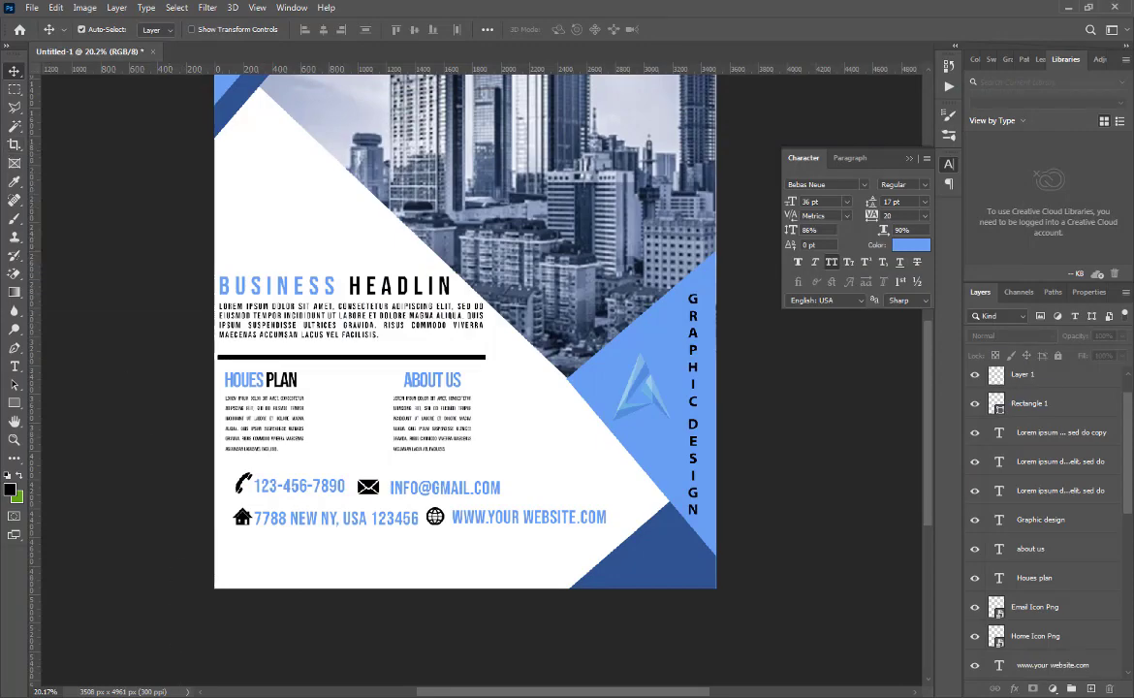
# - Place the qr code image in the white area above the BUSINESS HEADLIN text, scaled to about 45%
pyautogui.hotkey('alt', 'Tab')
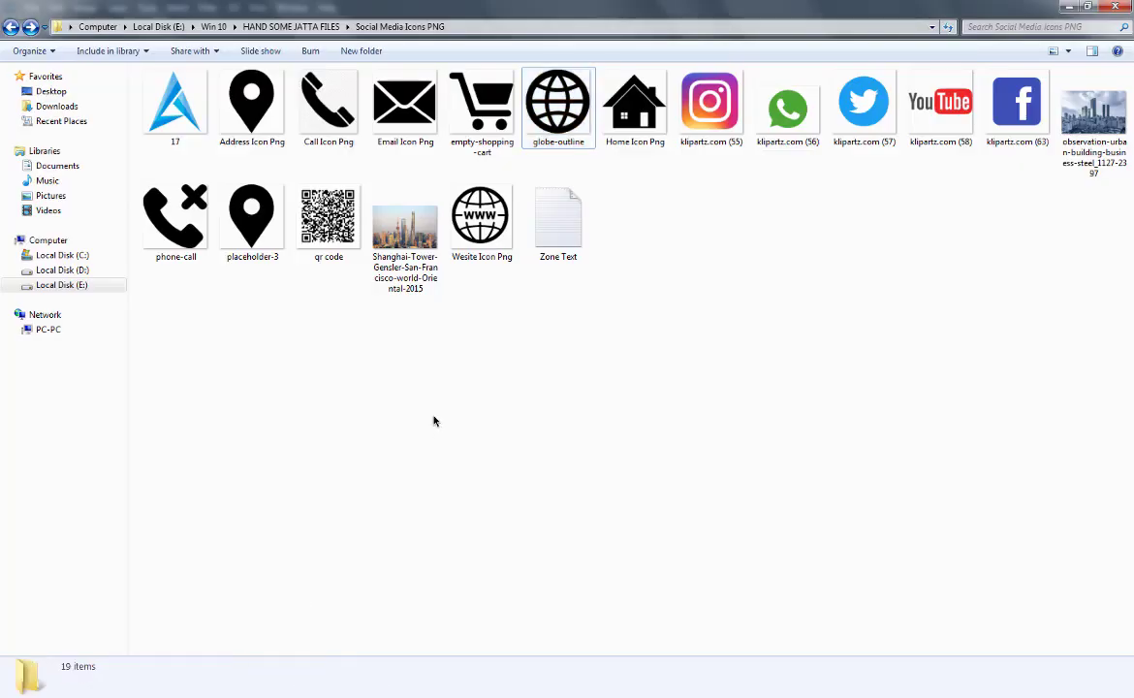
pyautogui.moveTo(328, 215); pyautogui.dragTo(257, 428)
pyautogui.moveTo(282, 264); pyautogui.dragTo(282, 263)
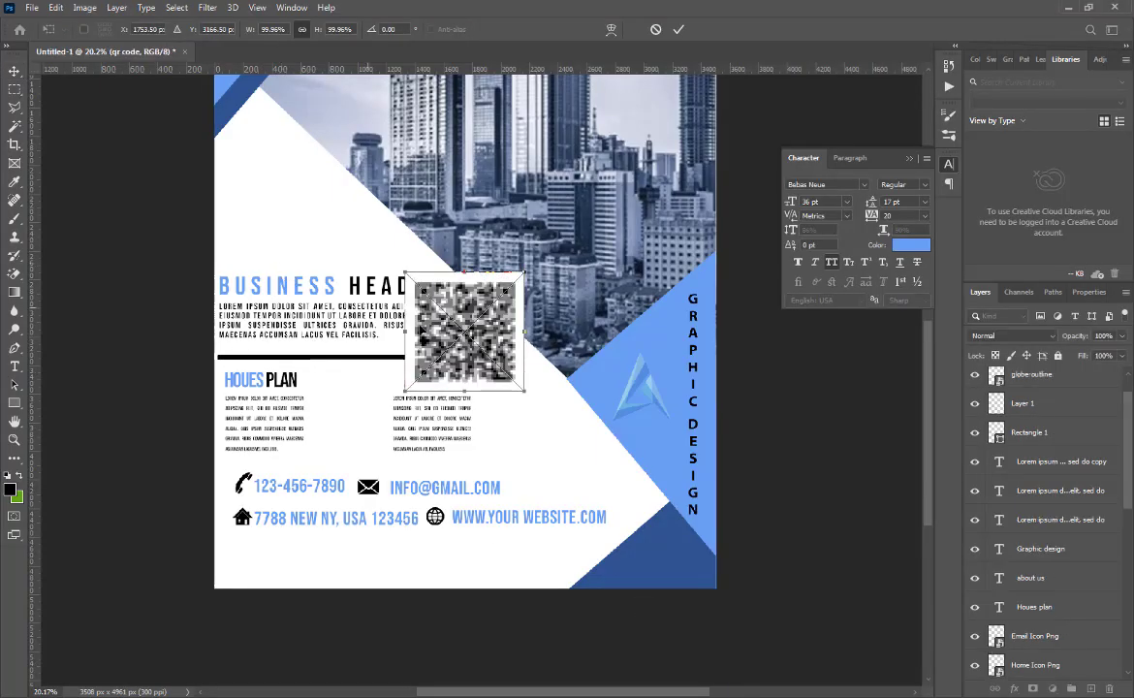
pyautogui.moveTo(505, 269); pyautogui.dragTo(280, 167)
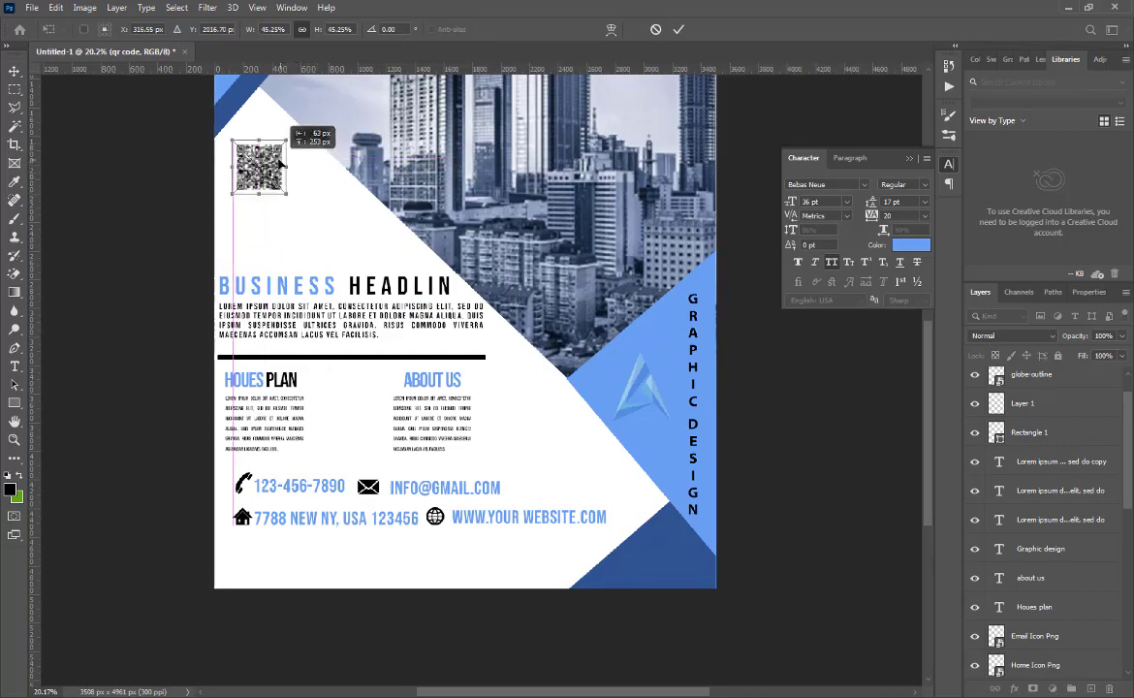
pyautogui.click(678, 29)
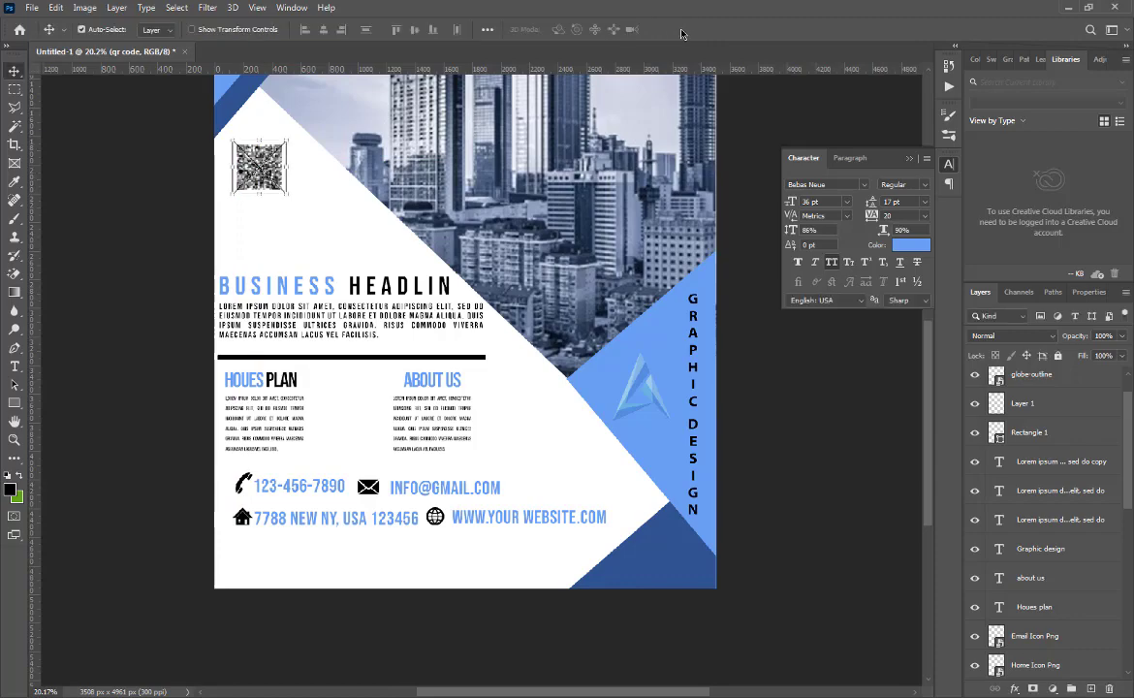
# - Move the QR code down close to the headline and enlarge it to about 61%
pyautogui.moveTo(244, 161); pyautogui.dragTo(300, 181)
pyautogui.hotkey('ctrl', 't')
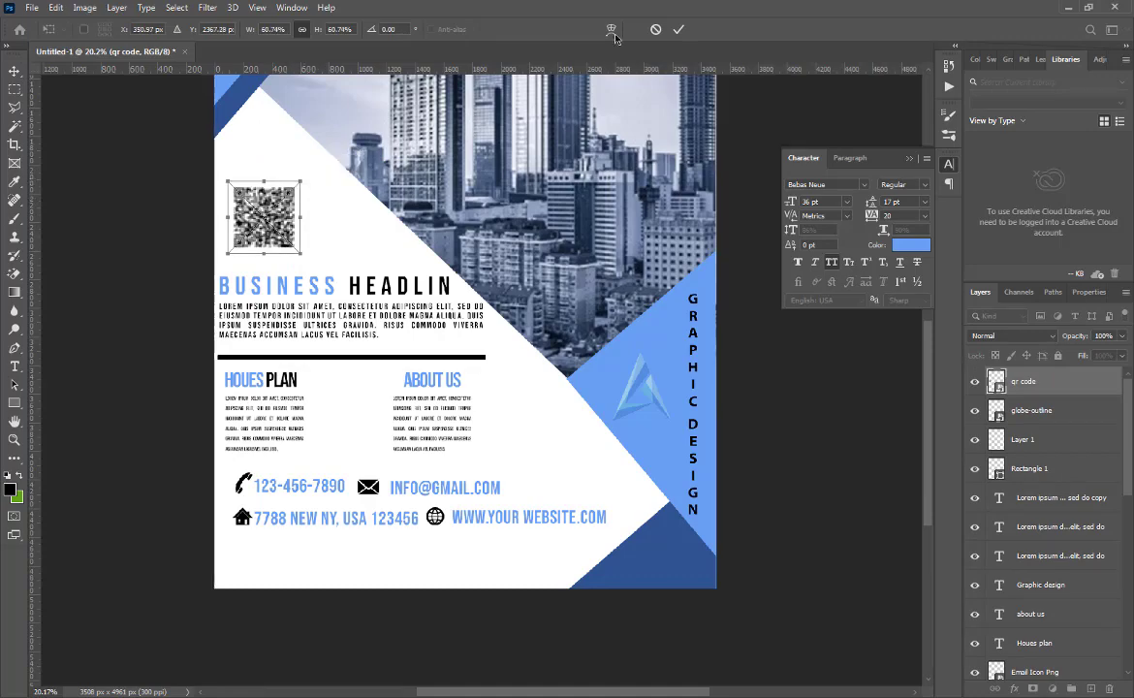
pyautogui.click(676, 30)
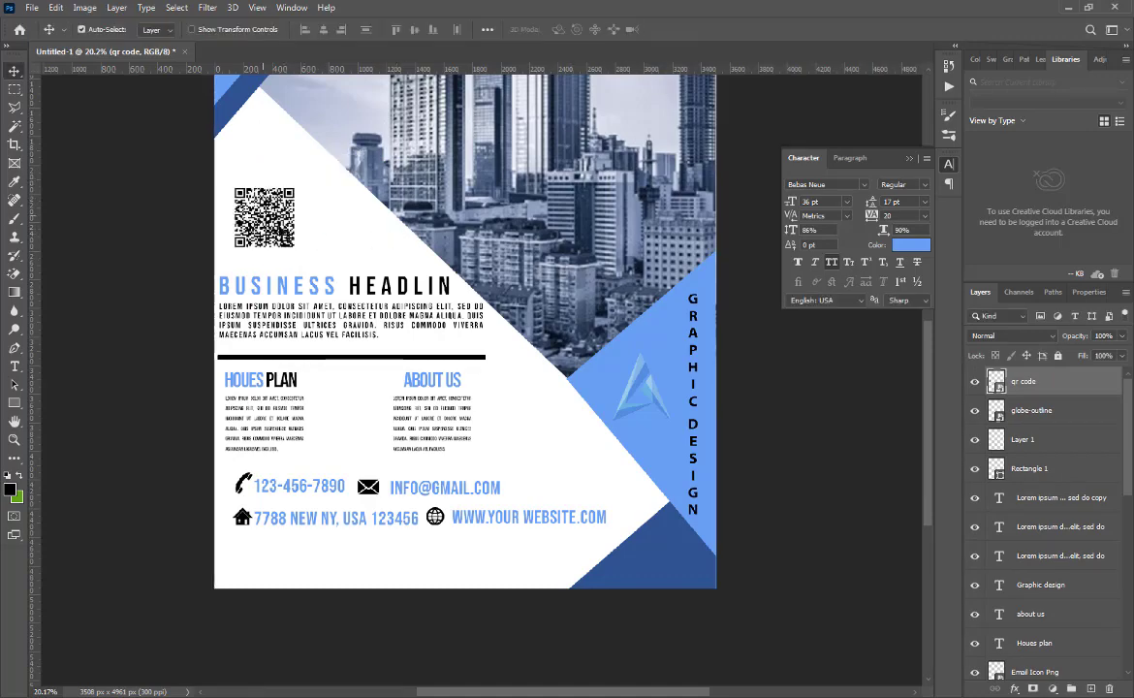
# - Add an outside stroke to the qr code layer in the dark blue #095391 sampled from the corner shape, thicker than 6 px
pyautogui.rightClick(1023, 381)
pyautogui.click(877, 101)
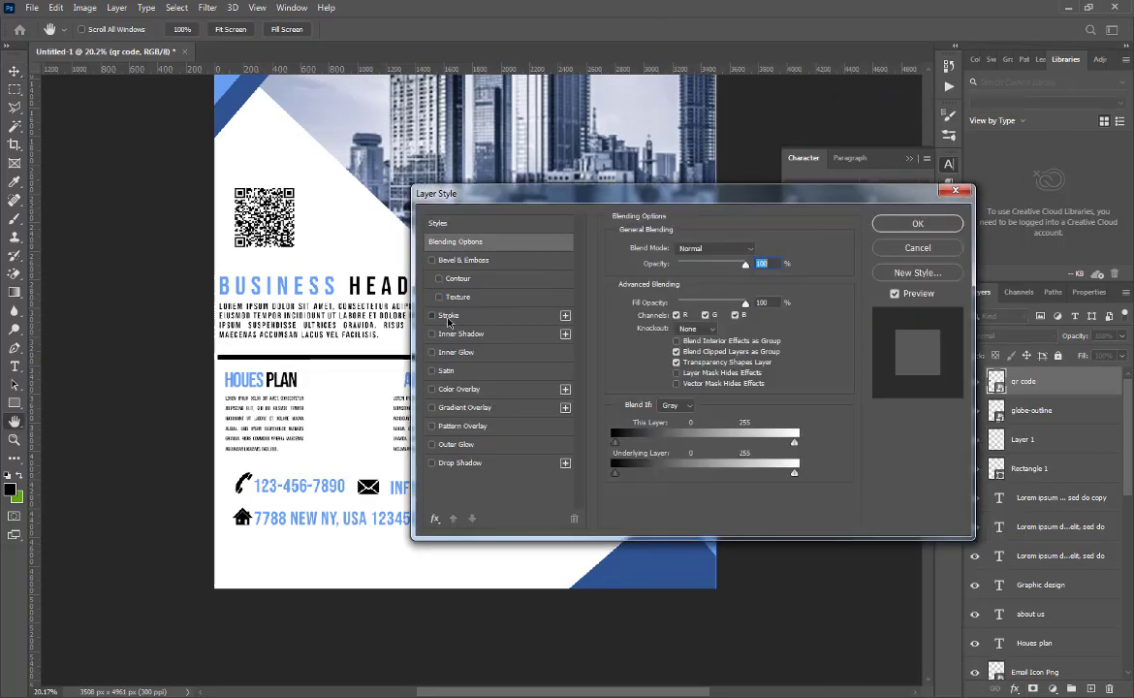
pyautogui.click(449, 316)
pyautogui.click(648, 351)
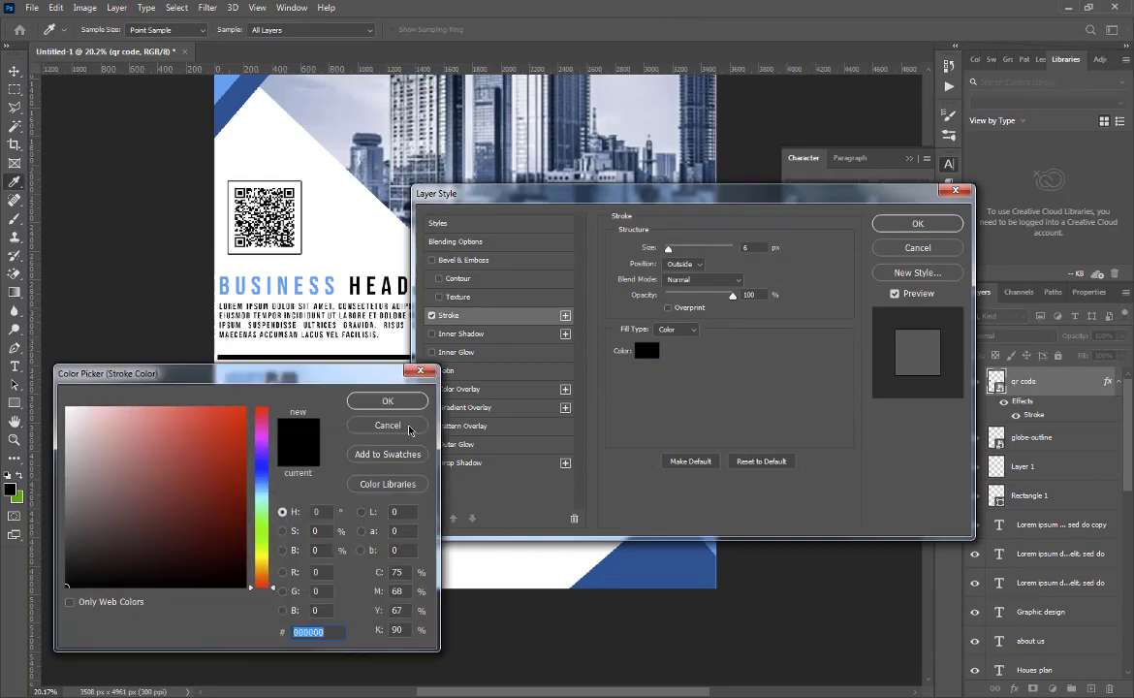
pyautogui.click(656, 573)
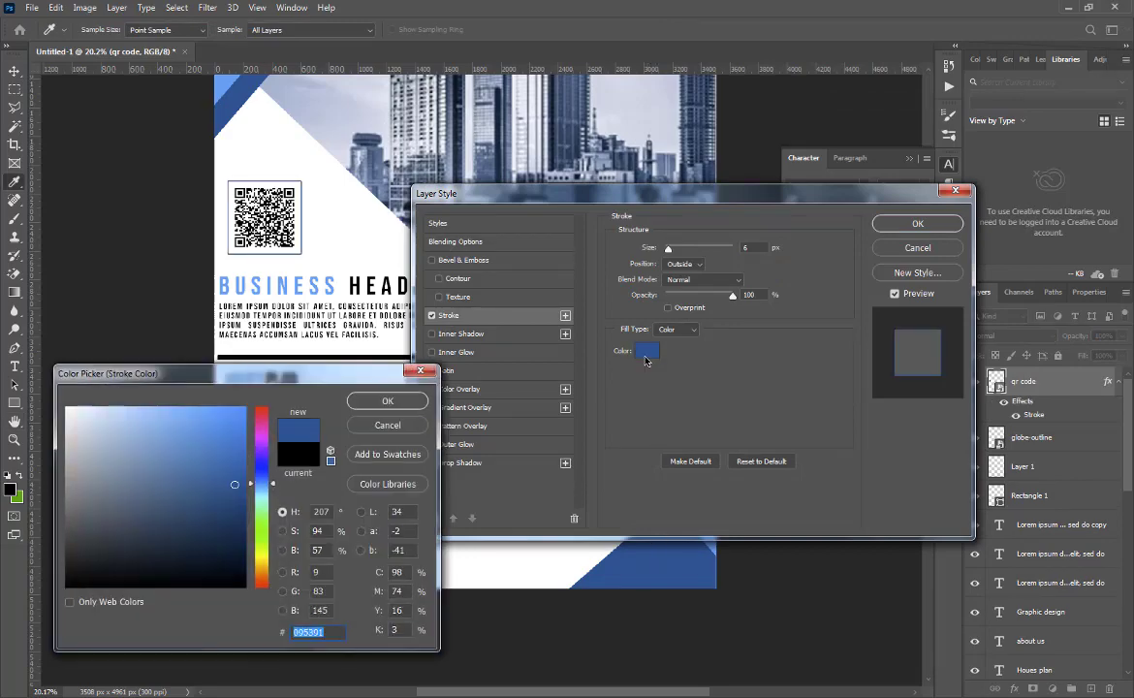
pyautogui.click(387, 401)
pyautogui.moveTo(667, 249); pyautogui.dragTo(675, 250)
pyautogui.click(913, 224)
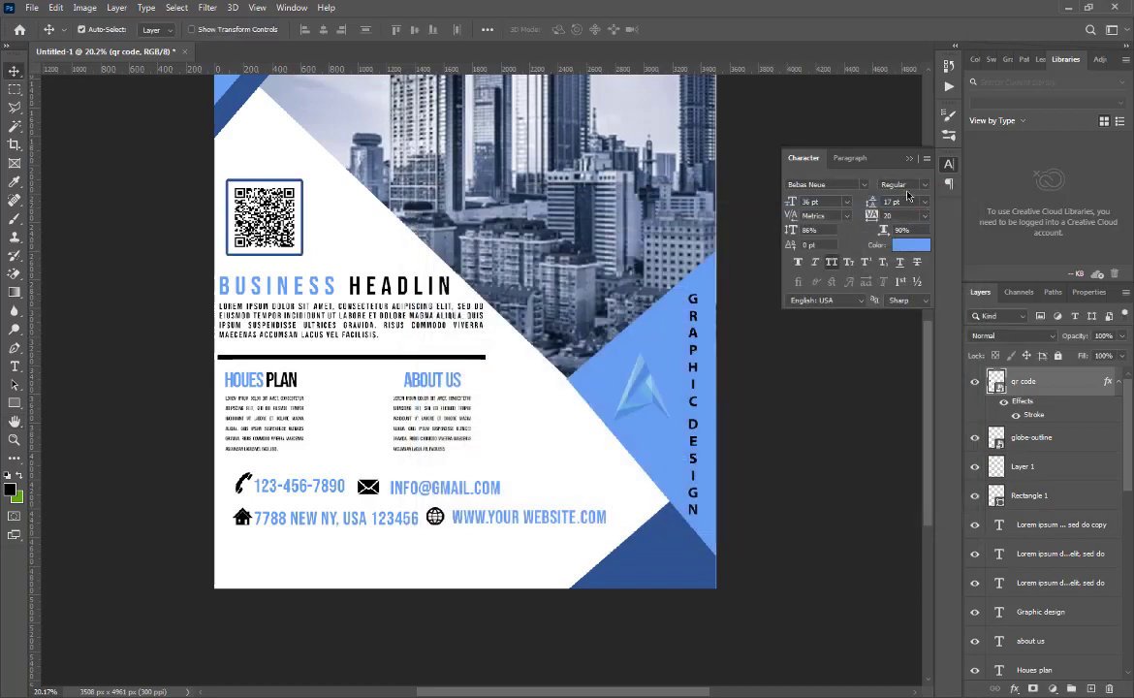
pyautogui.click(908, 160)
pyautogui.click(783, 407)
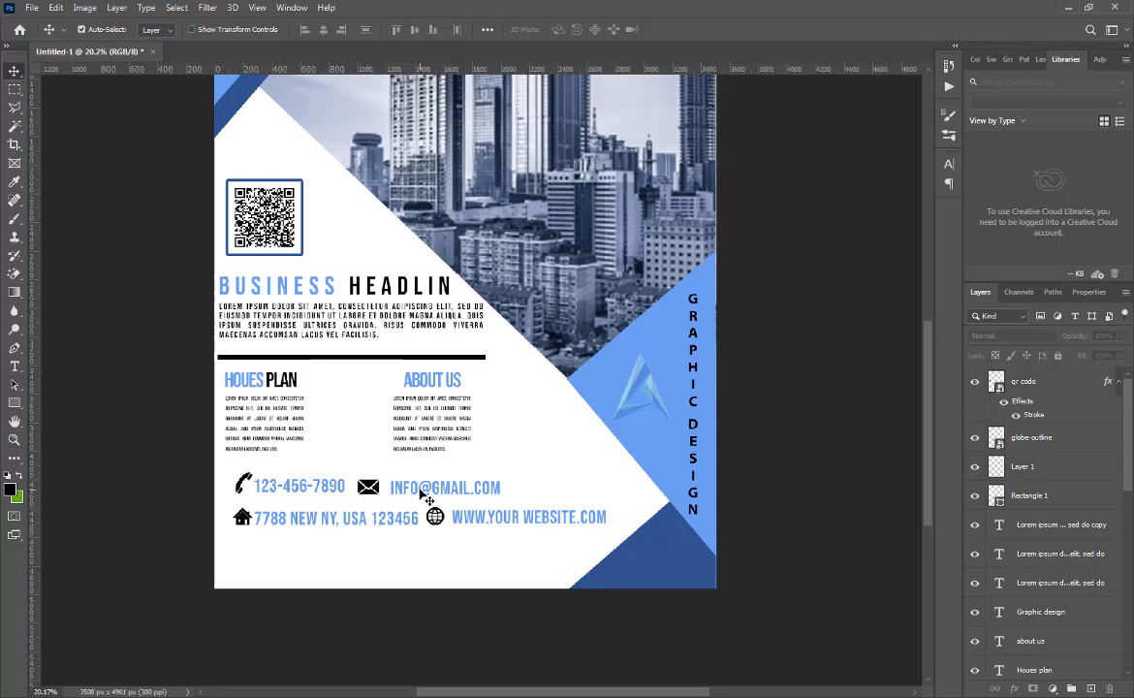
pyautogui.moveTo(423, 495); pyautogui.dragTo(372, 573)
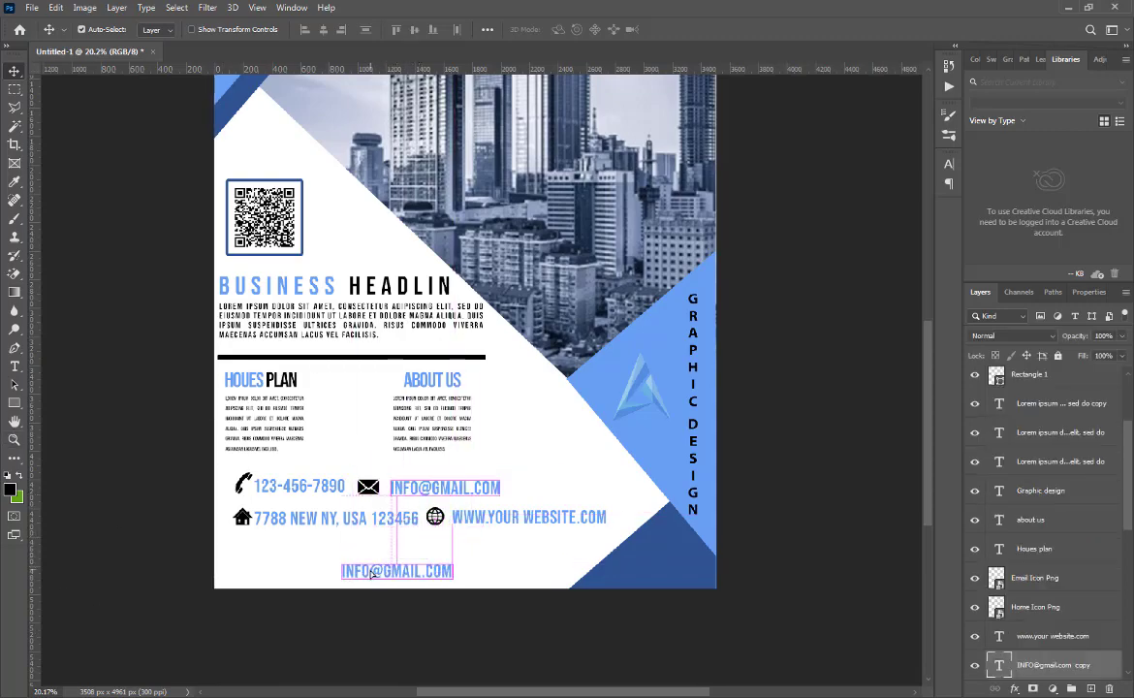
pyautogui.doubleClick(372, 573)
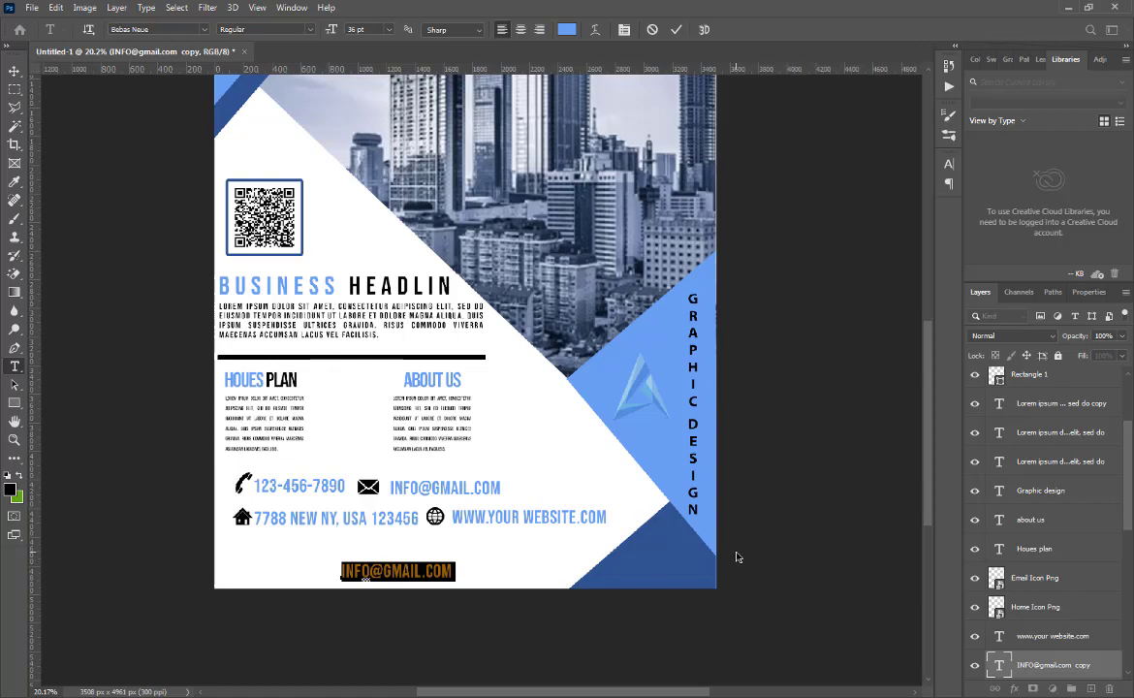
pyautogui.write('www')
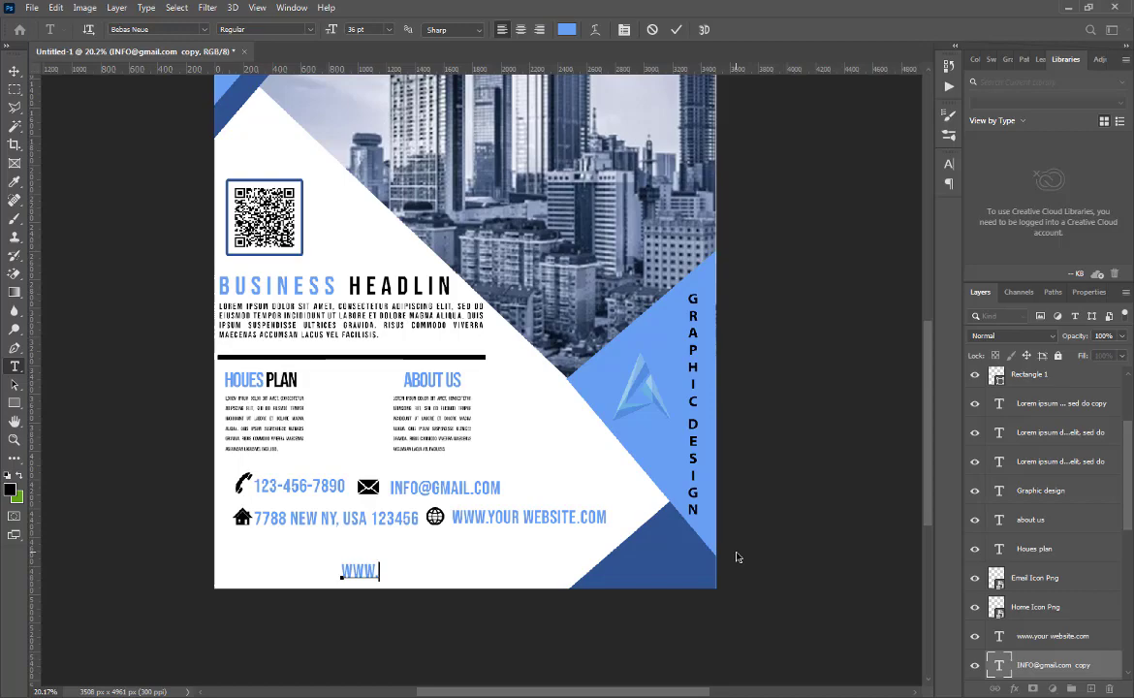
pyautogui.write('.a graphic')
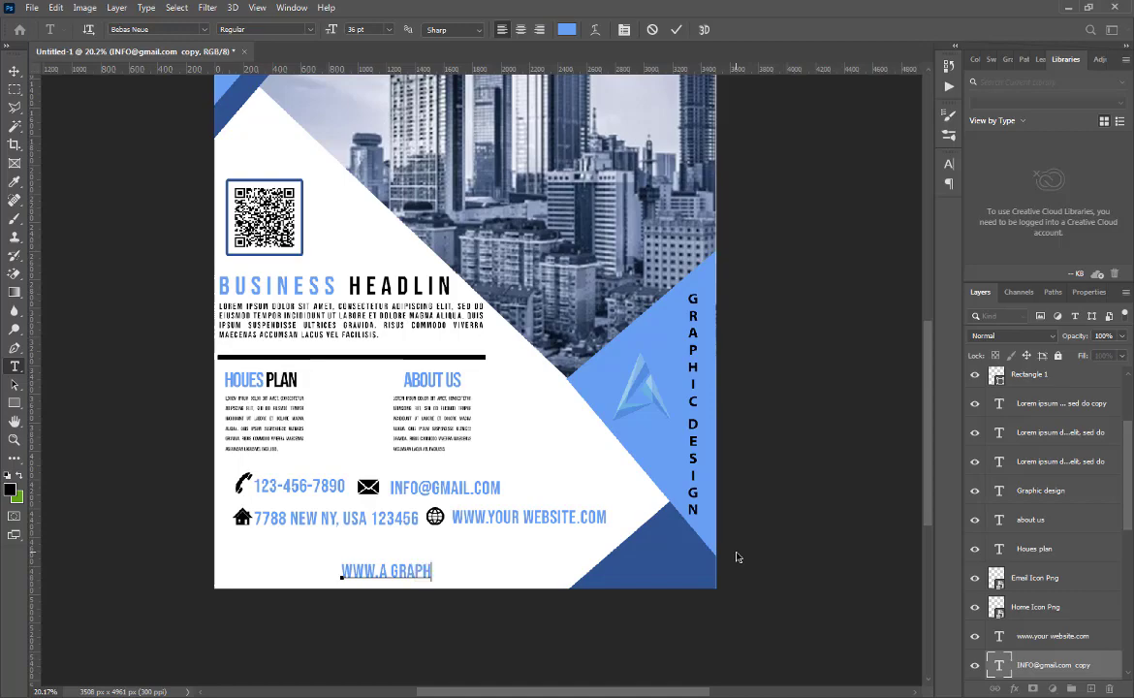
pyautogui.write(' desing')
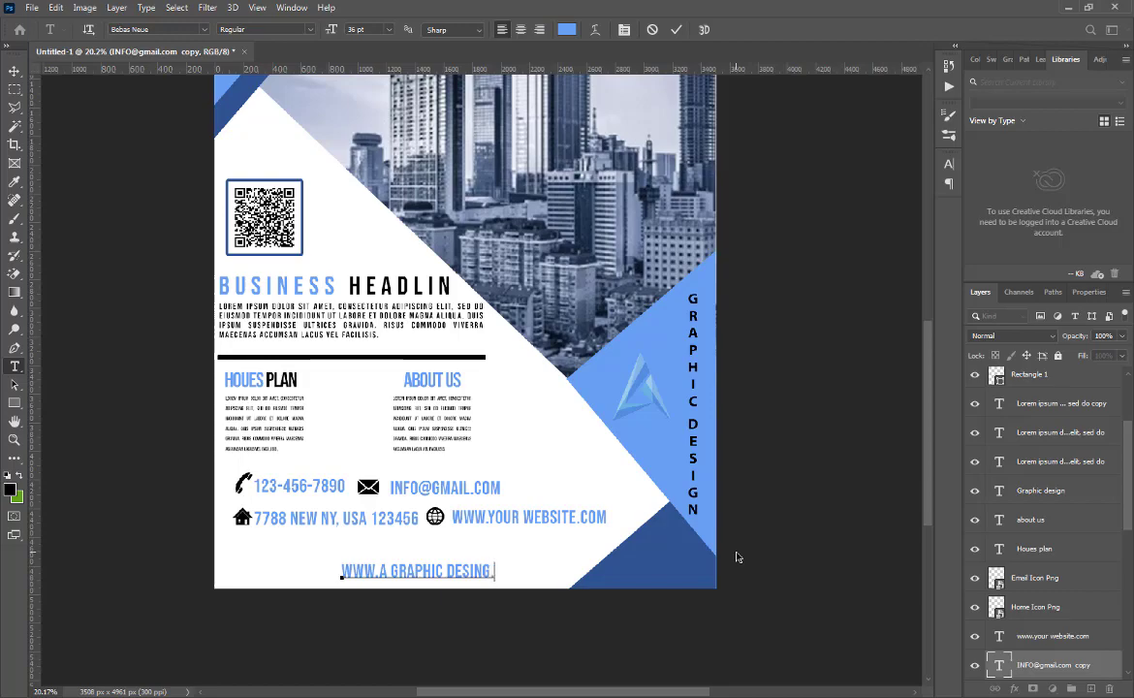
pyautogui.write('.com')
pyautogui.tripleClick(458, 562)
pyautogui.click(950, 164)
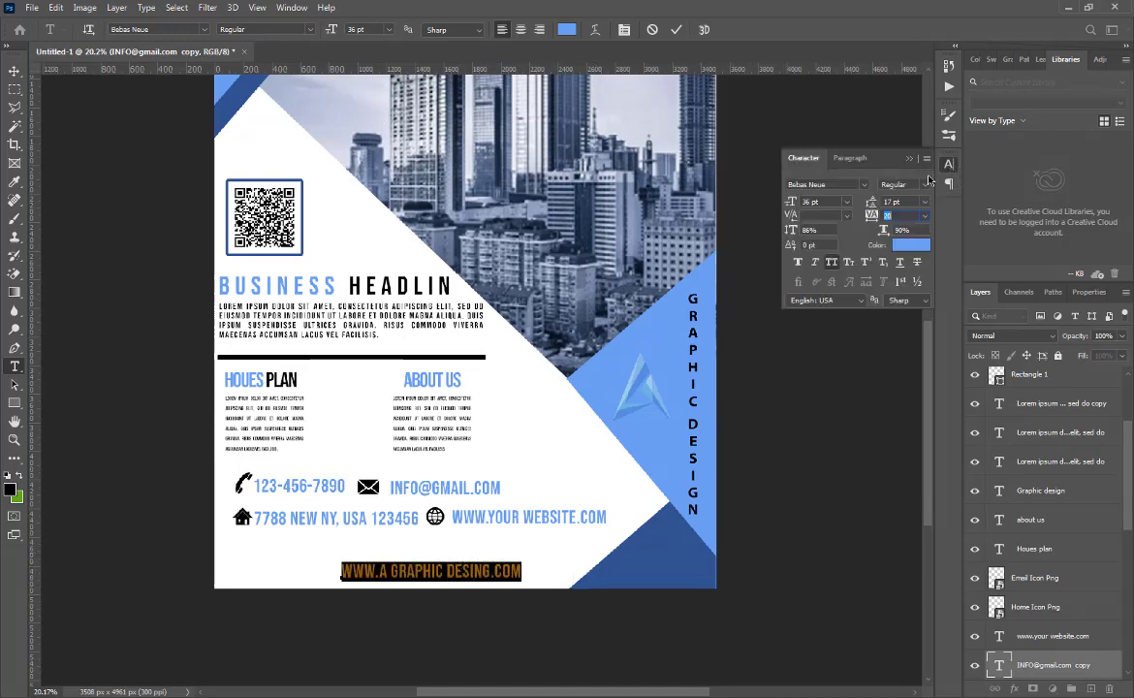
pyautogui.click(791, 202)
pyautogui.moveTo(791, 203)
pyautogui.mouseDown()
pyautogui.moveTo(800, 205)
pyautogui.moveTo(788, 208)
pyautogui.mouseUp()
pyautogui.click(877, 216)
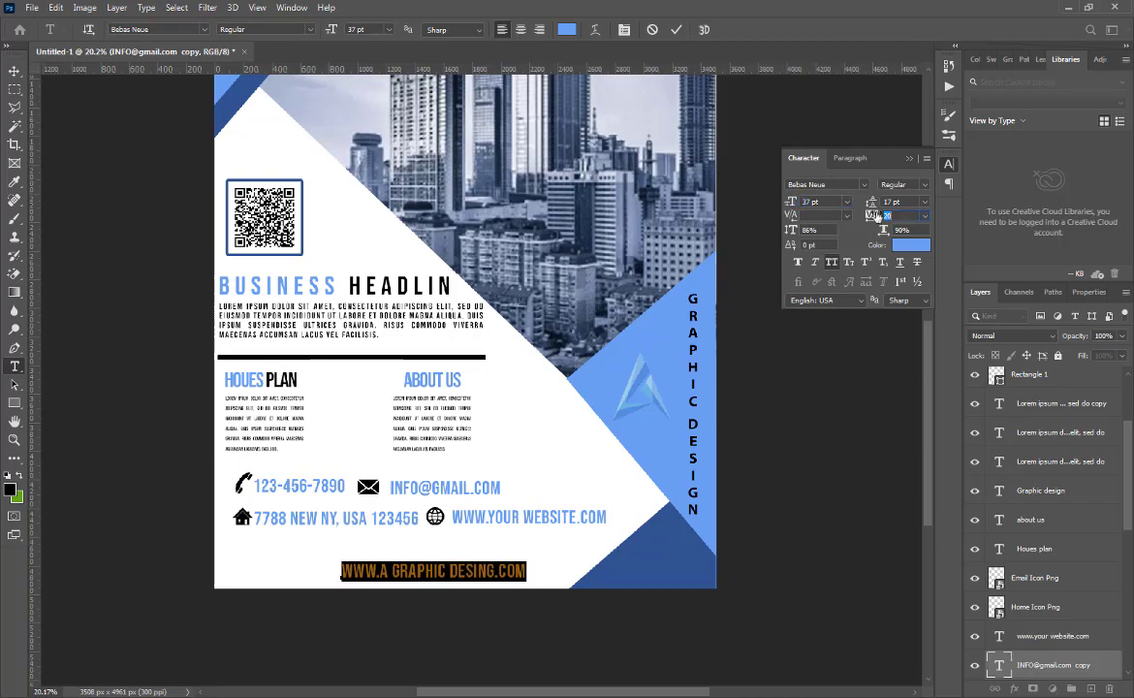
pyautogui.moveTo(868, 216); pyautogui.dragTo(875, 221)
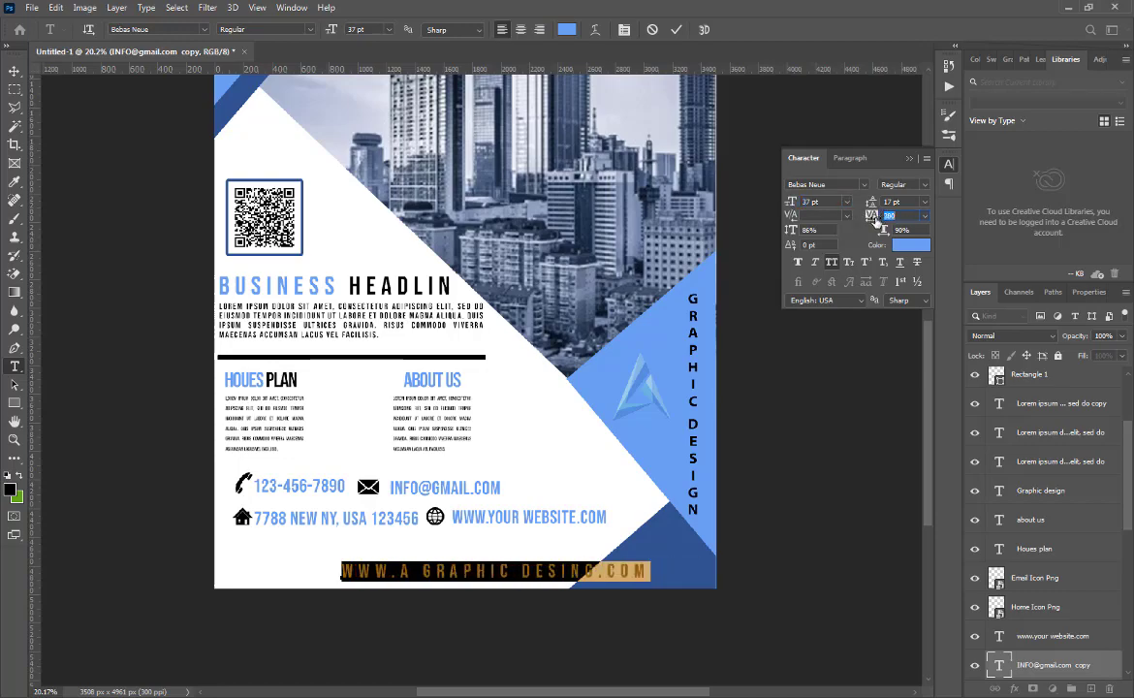
pyautogui.click(909, 158)
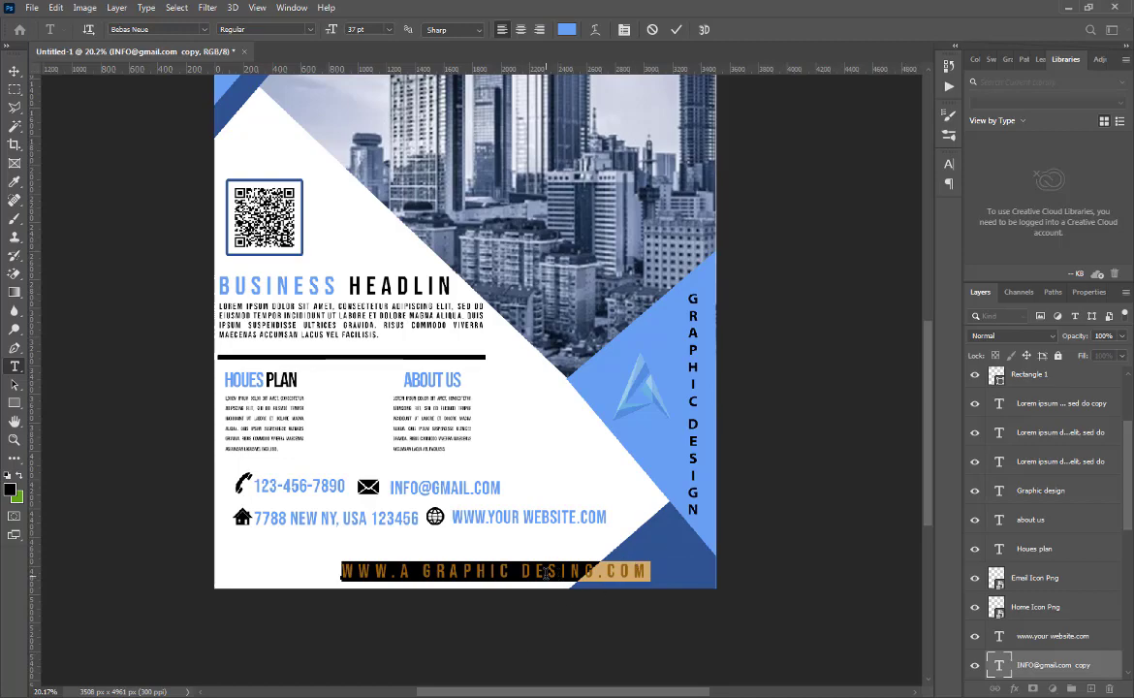
pyautogui.moveTo(536, 601); pyautogui.dragTo(433, 601)
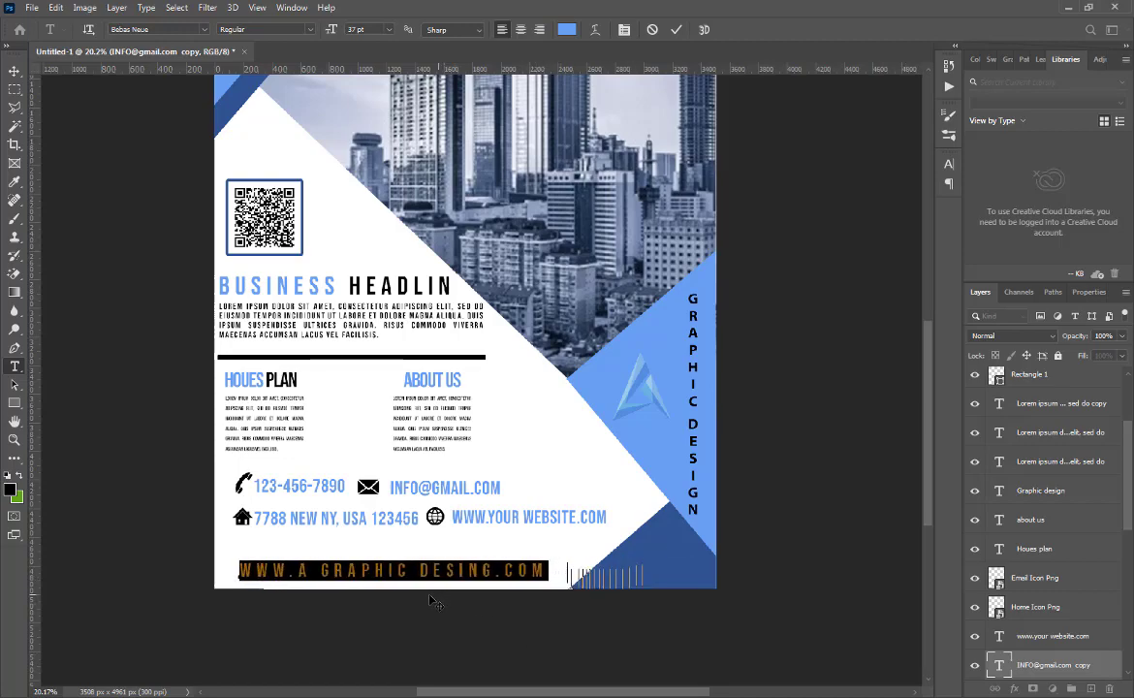
pyautogui.click(677, 29)
pyautogui.press('v')
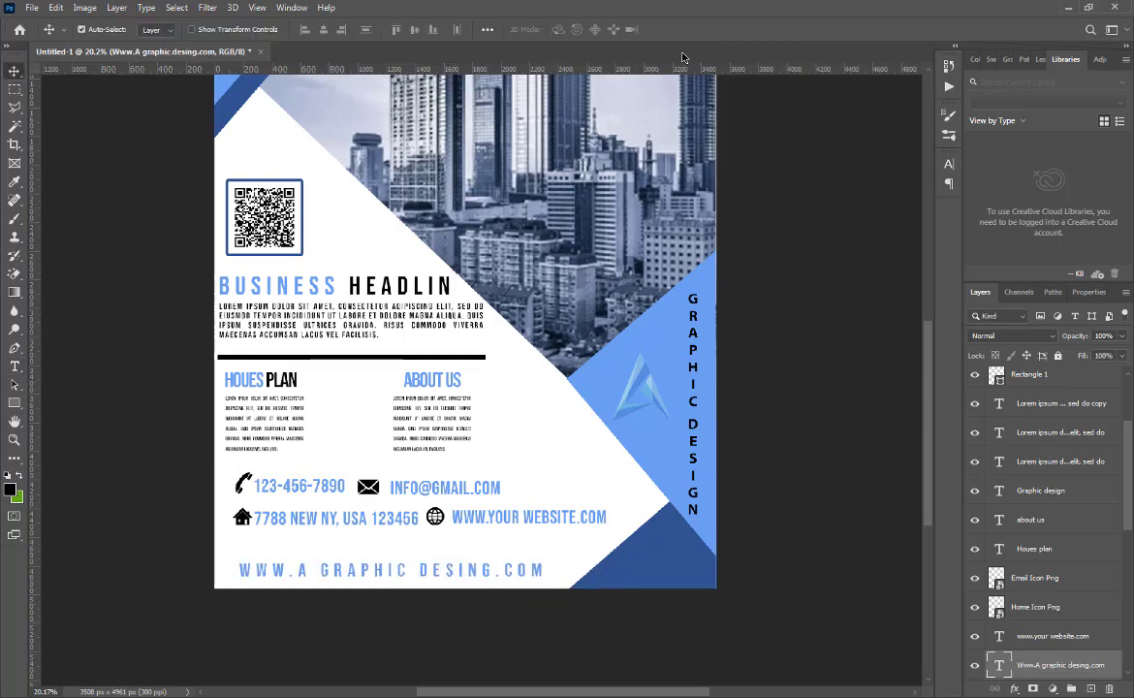
# - Group the layers from Business headlin up to about us, including the contact texts and the e-mail and home icons
pyautogui.scroll(2, 813, 374)
pyautogui.scroll(2, 792, 379)
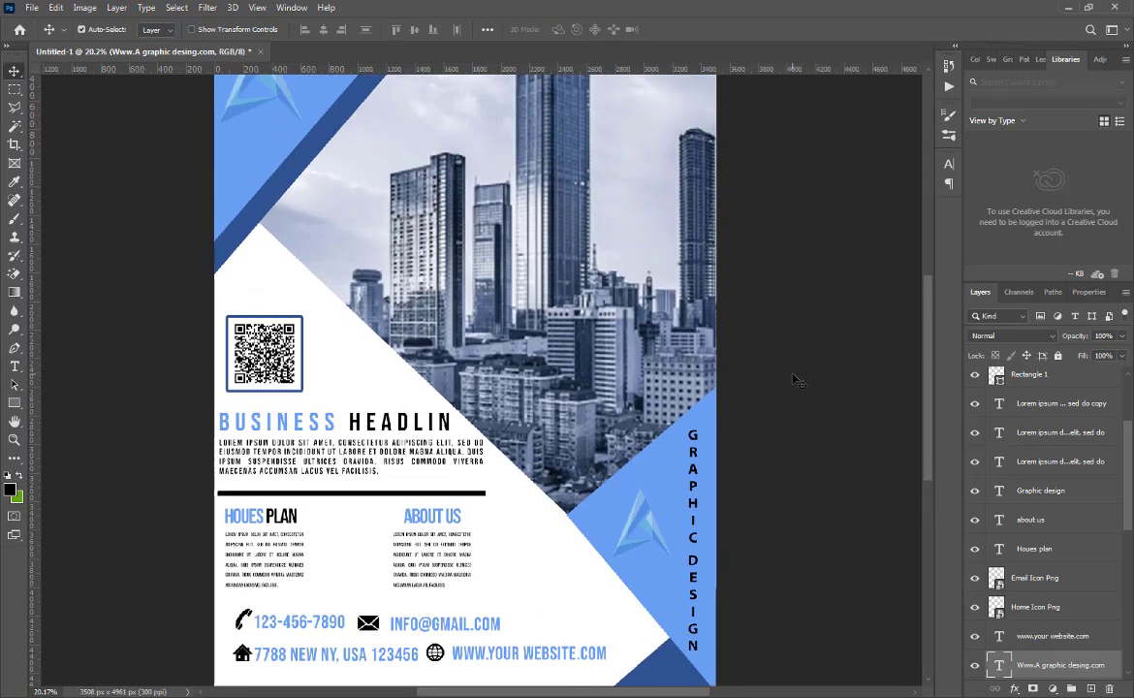
pyautogui.scroll(-4, 793, 379)
pyautogui.scroll(2, 792, 381)
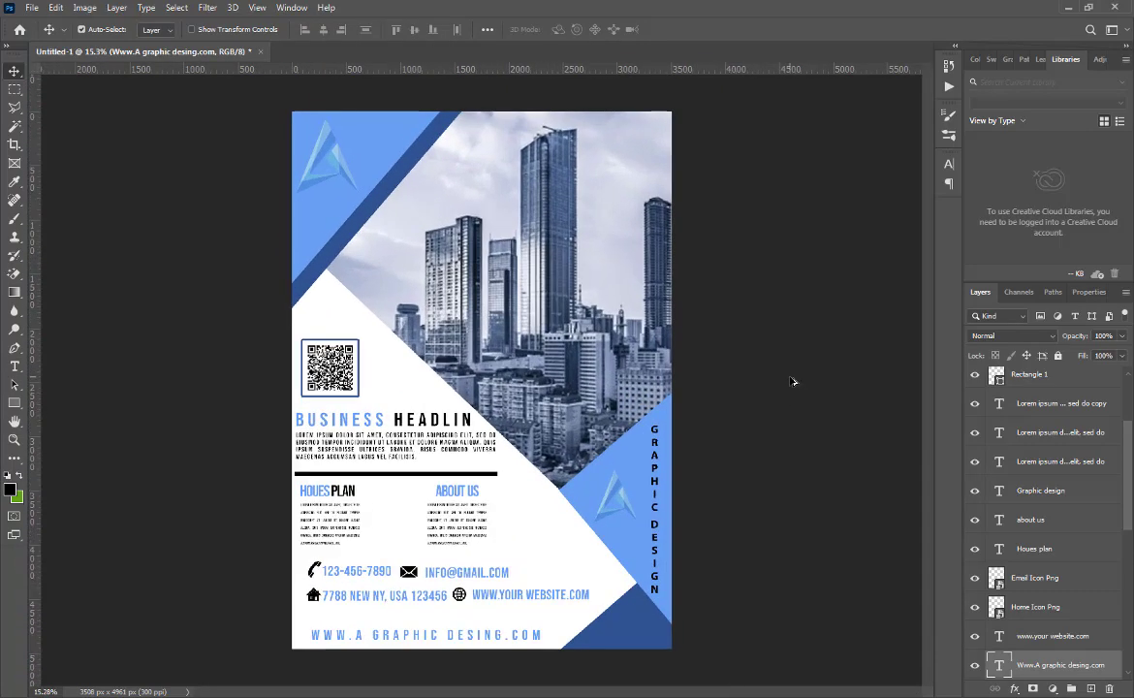
pyautogui.moveTo(1127, 476); pyautogui.dragTo(1124, 600)
pyautogui.click(989, 436)
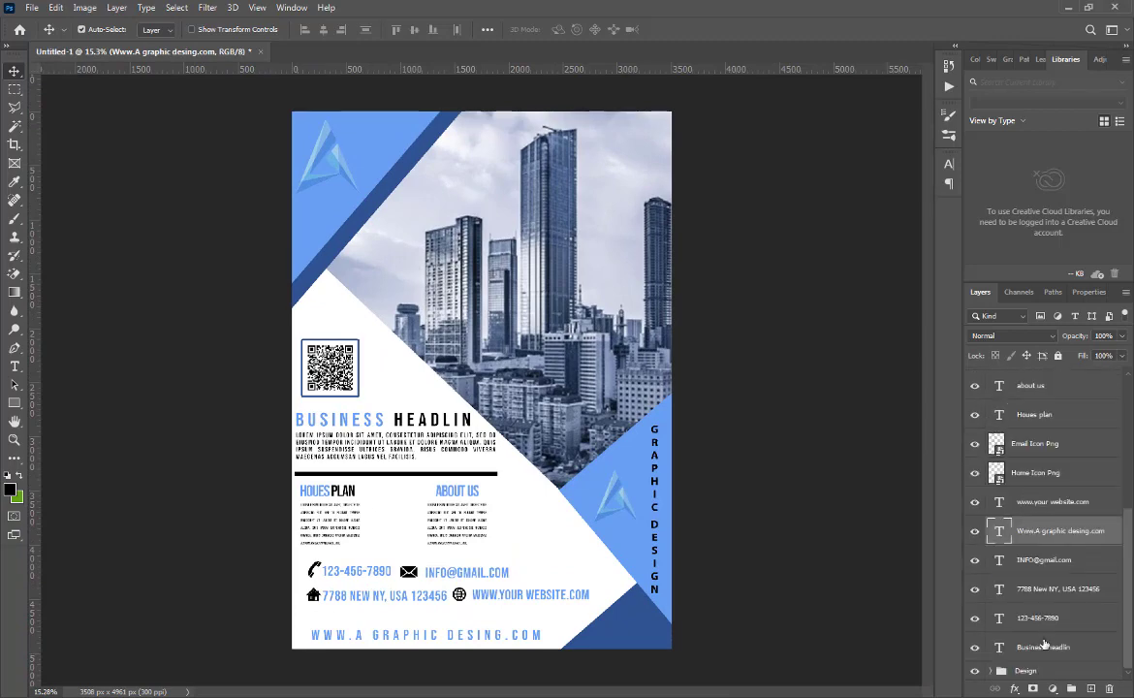
pyautogui.click(1044, 644)
pyautogui.keyDown('ctrl'); pyautogui.click(1037, 617); pyautogui.keyUp('ctrl')
pyautogui.keyDown('ctrl'); pyautogui.click(1035, 588); pyautogui.keyUp('ctrl')
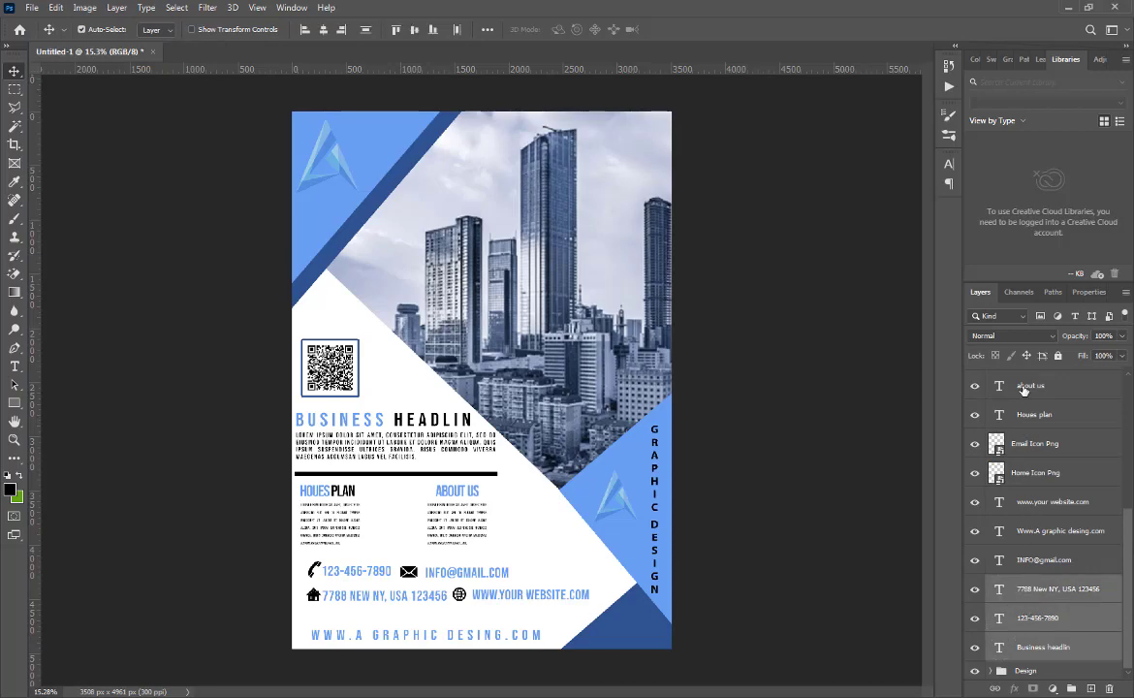
pyautogui.keyDown('shift'); pyautogui.click(1023, 387); pyautogui.keyUp('shift')
pyautogui.click(1071, 688)
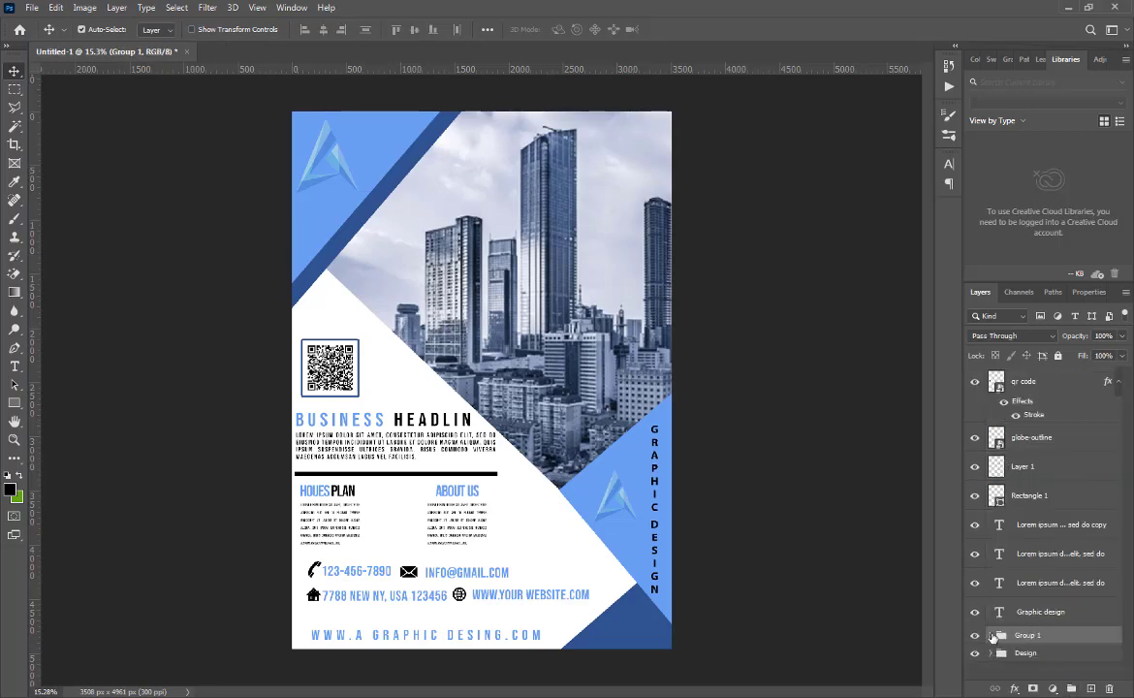
# - Group the remaining loose layers from Graphic design up to qr code into a second group
pyautogui.click(990, 636)
pyautogui.scroll(-5, 1058, 582)
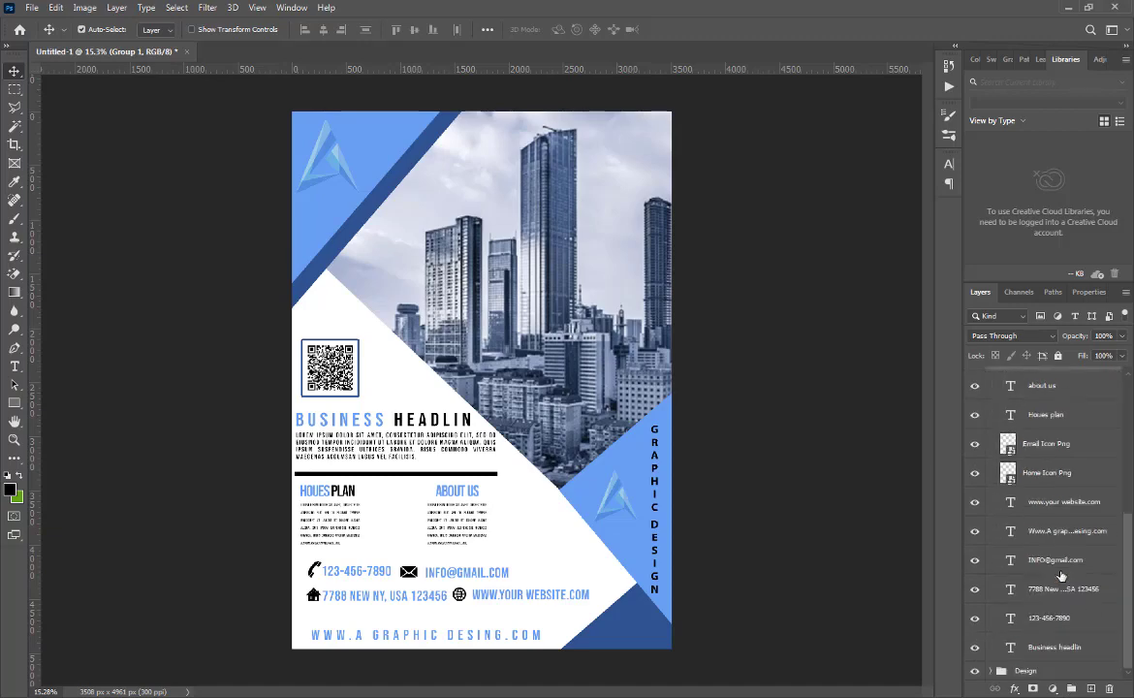
pyautogui.scroll(5, 1059, 576)
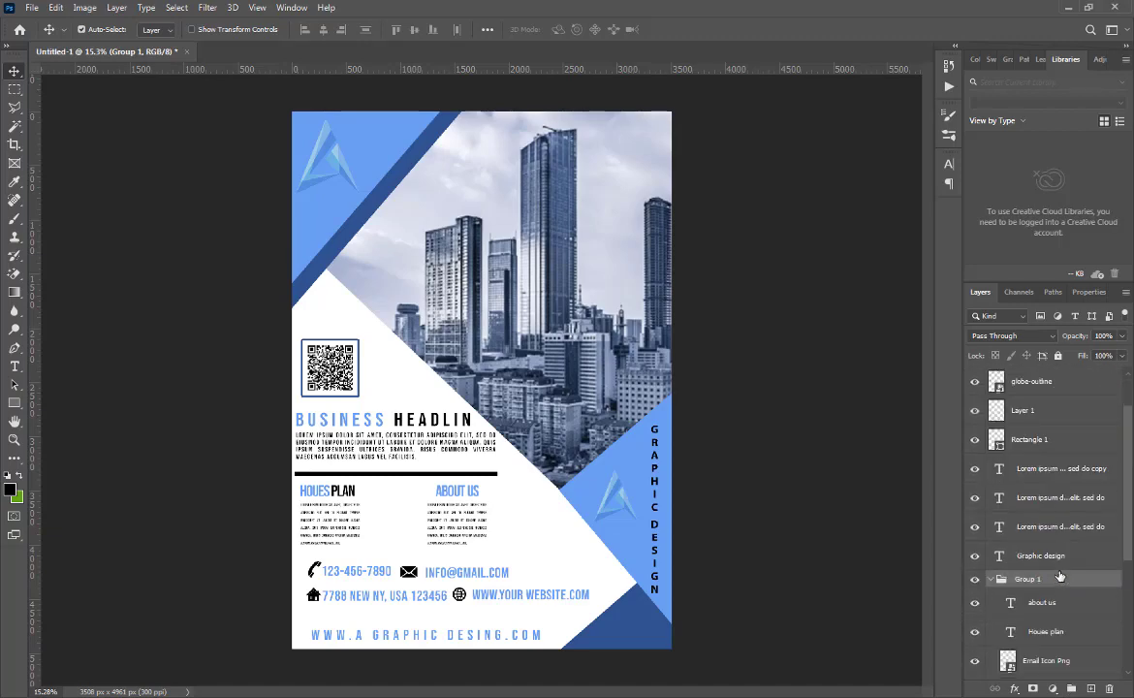
pyautogui.click(1040, 557)
pyautogui.keyDown('ctrl'); pyautogui.click(1044, 528); pyautogui.keyUp('ctrl')
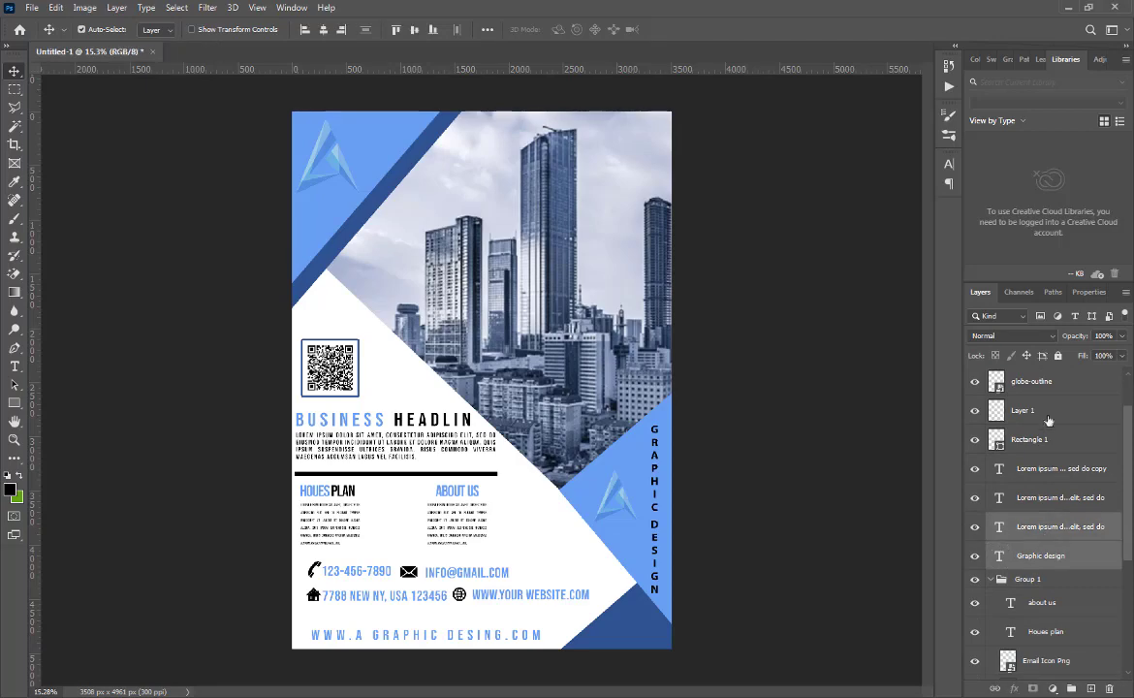
pyautogui.keyDown('shift'); pyautogui.click(1046, 381); pyautogui.keyUp('shift')
pyautogui.scroll(1, 1043, 441)
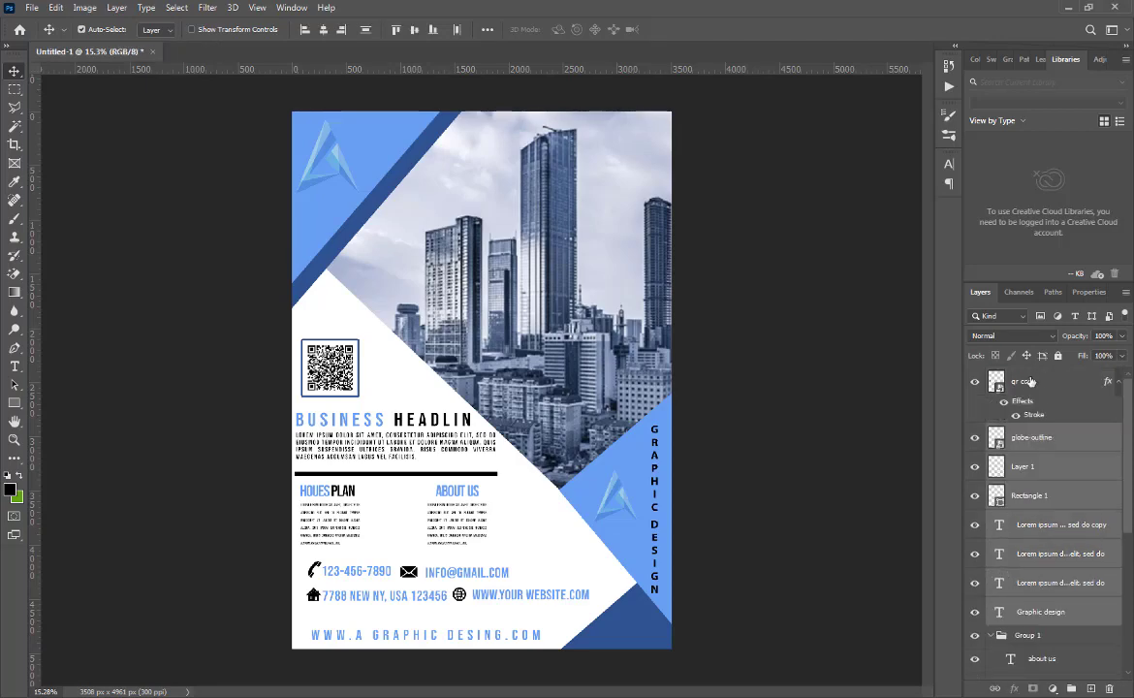
pyautogui.hotkey('ctrl', 'g')
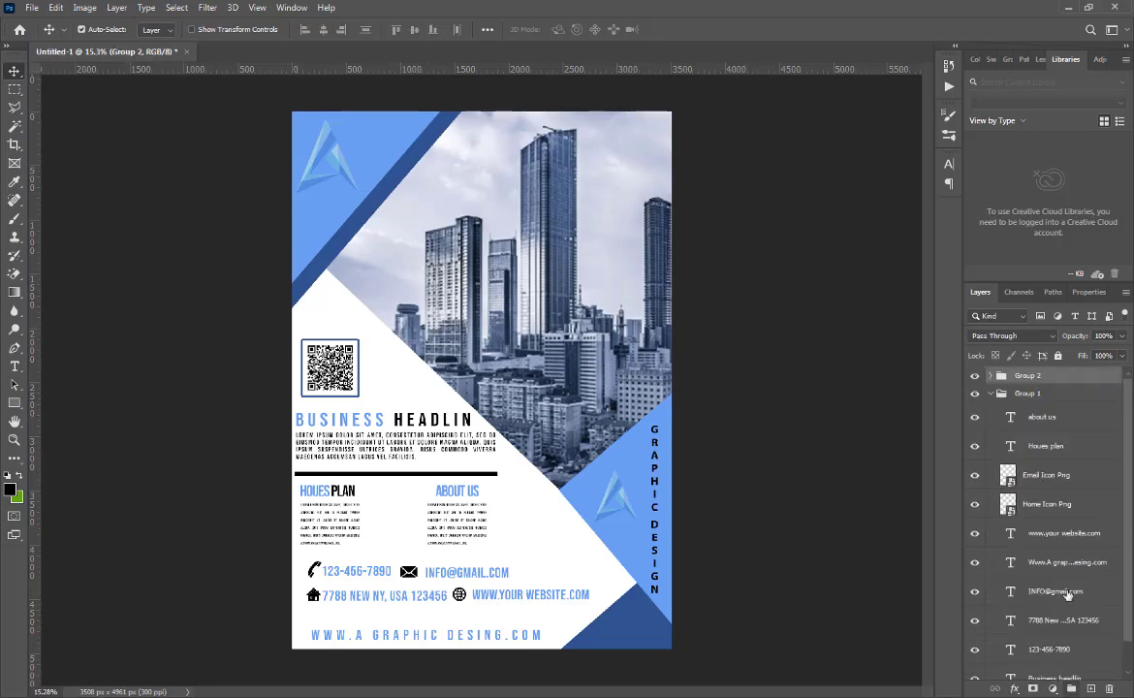
# - Collapse the first new group and rename it Text, and rename the second new group ICon
pyautogui.click(989, 392)
pyautogui.click(1025, 393)
pyautogui.doubleClick(1025, 391)
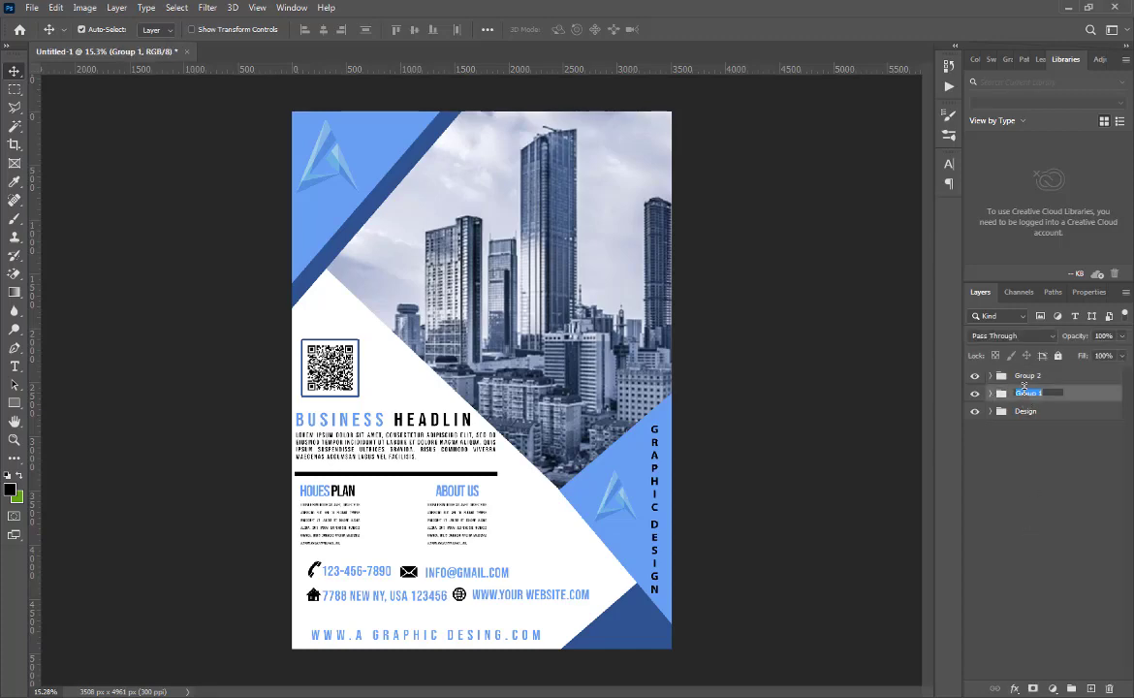
pyautogui.write('Text')
pyautogui.press('Return')
pyautogui.doubleClick(1028, 376)
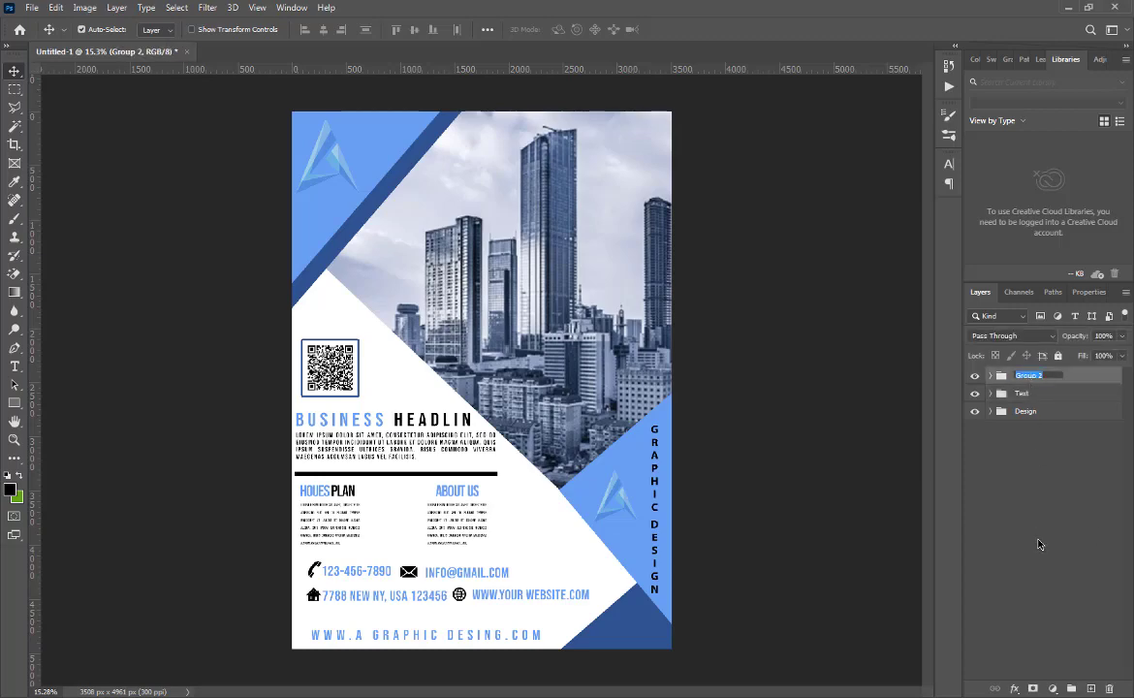
pyautogui.write('F')
pyautogui.click(1035, 547)
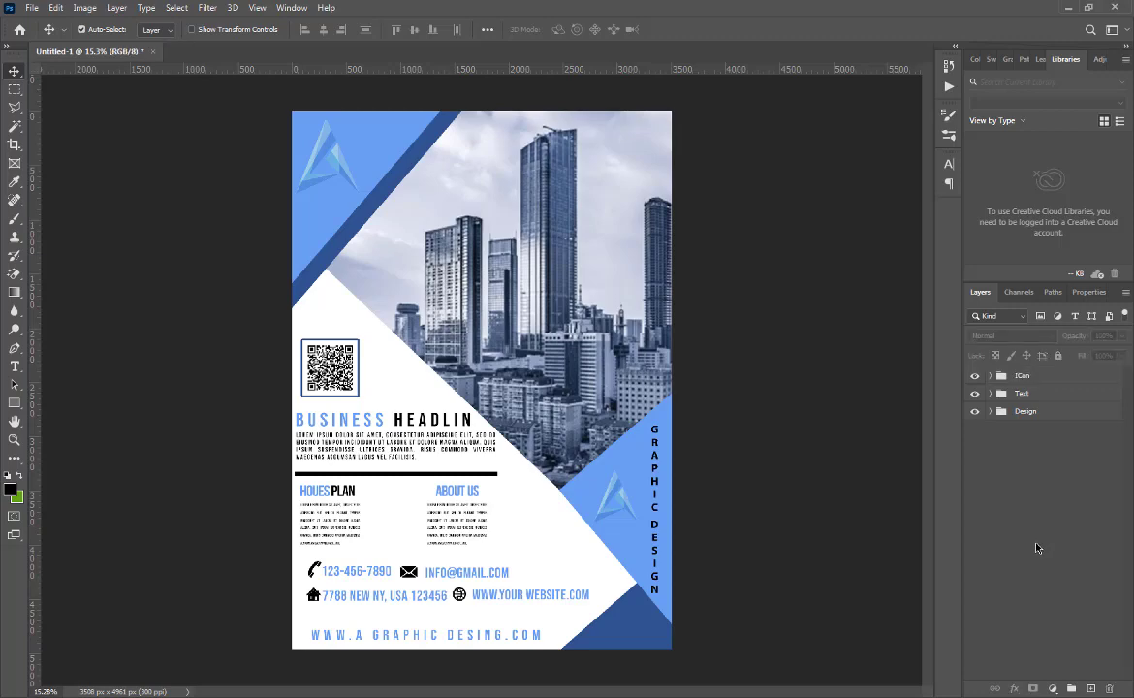